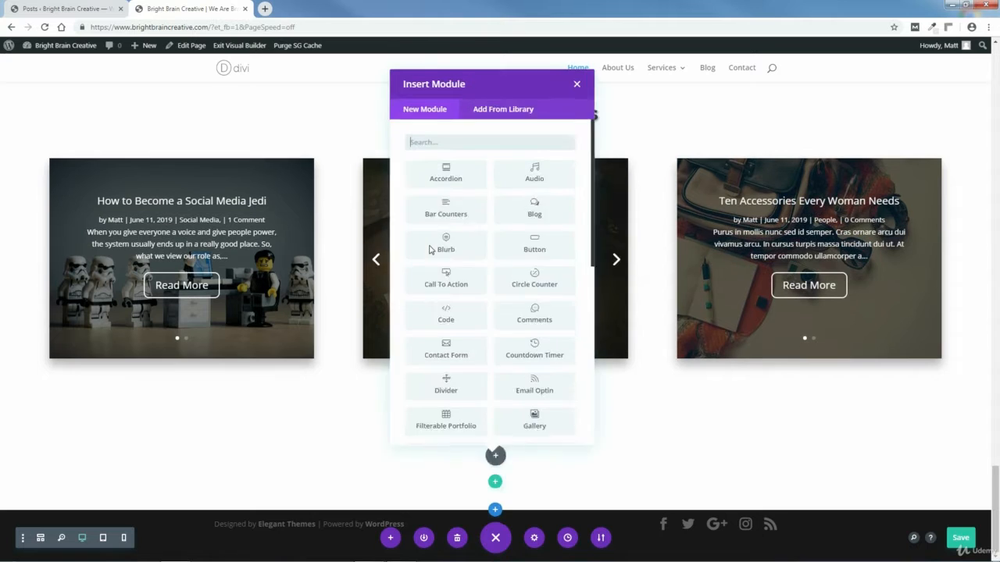
# Step: Dismiss the module picker and open the new section's Background Image chooser in its settings
pyautogui.click(578, 84)
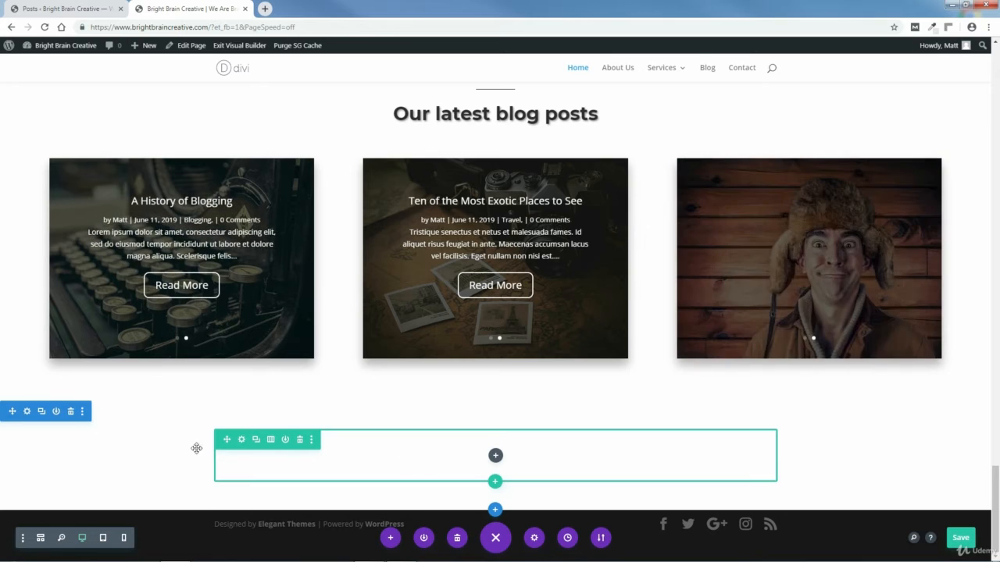
pyautogui.click(26, 411)
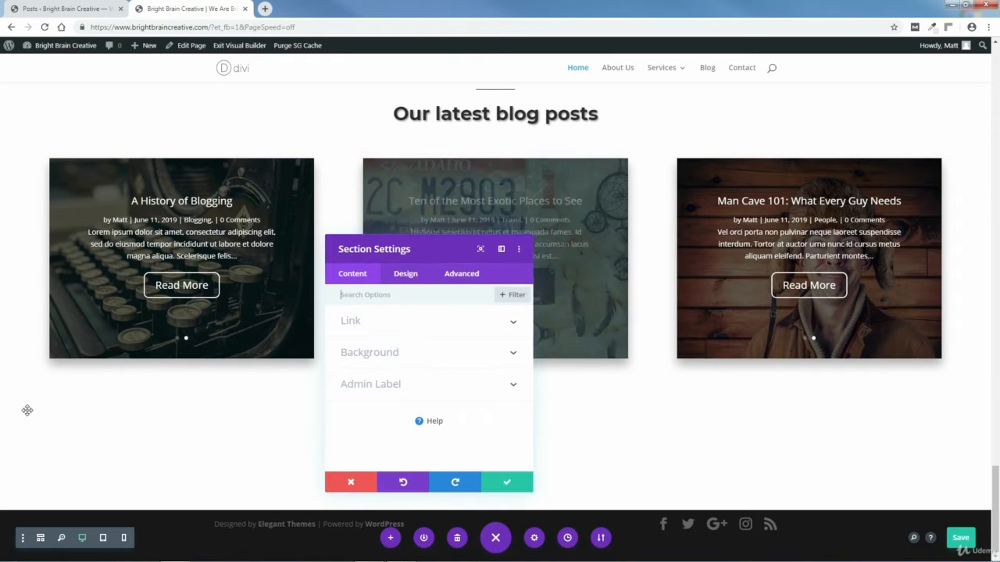
pyautogui.click(370, 352)
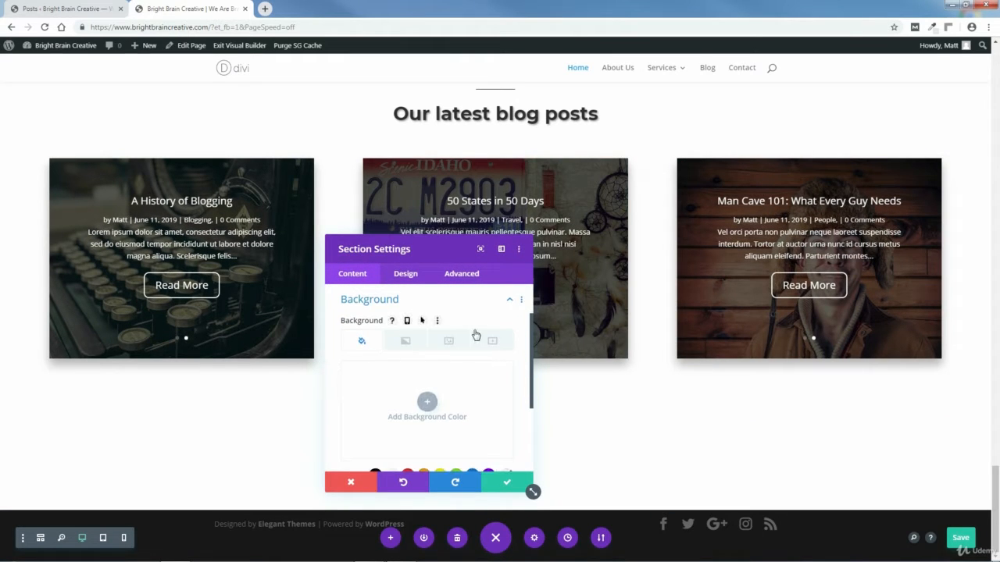
pyautogui.click(450, 342)
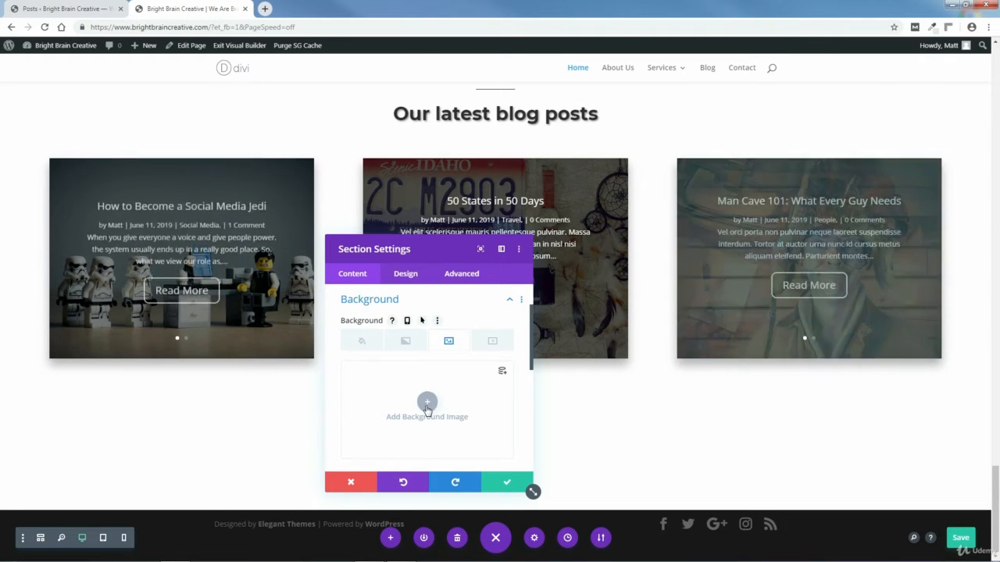
pyautogui.click(428, 402)
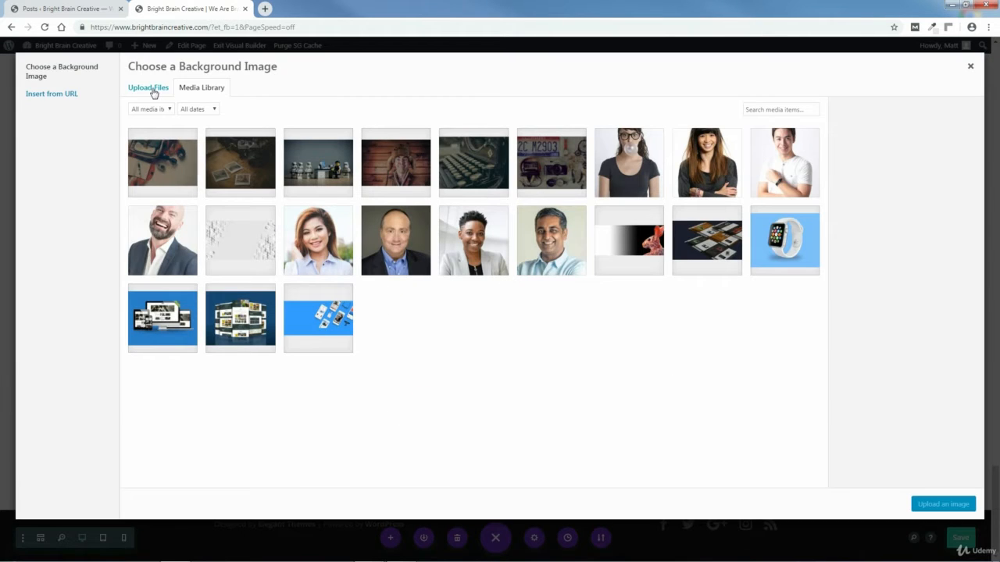
# Step: Upload the-creation-of-adam-436007_1280.jpg and set it as the section's background image
pyautogui.click(154, 89)
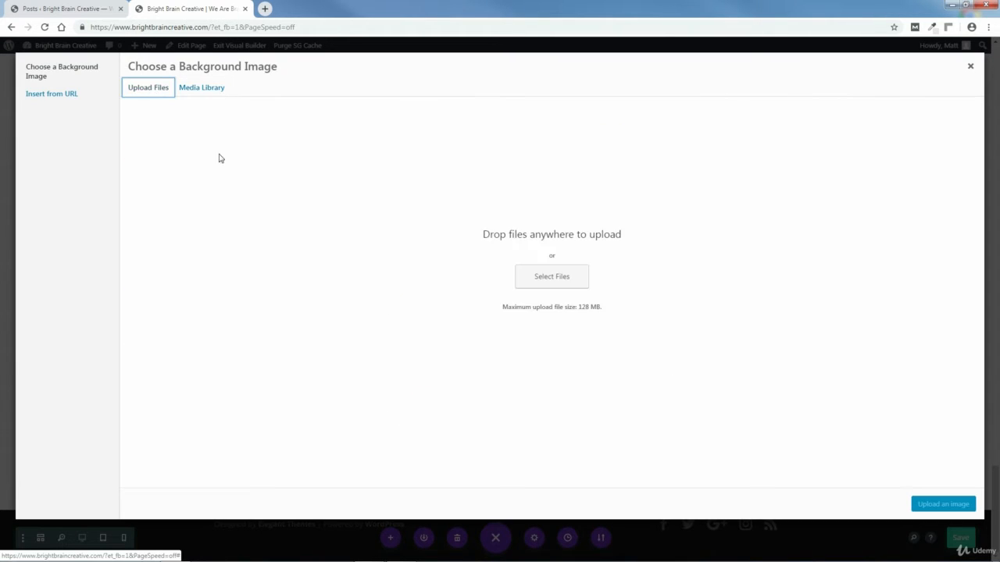
pyautogui.click(545, 278)
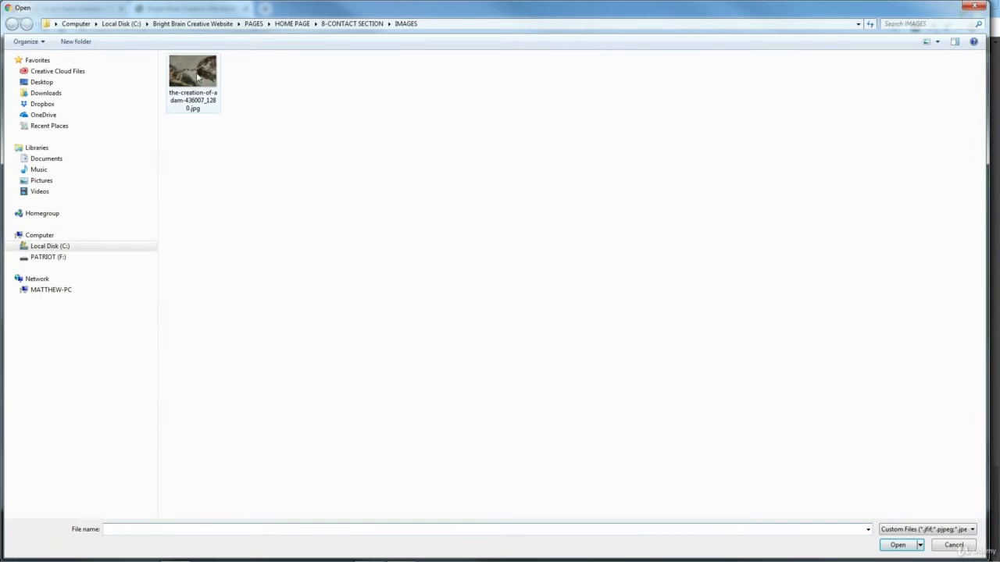
pyautogui.click(200, 75)
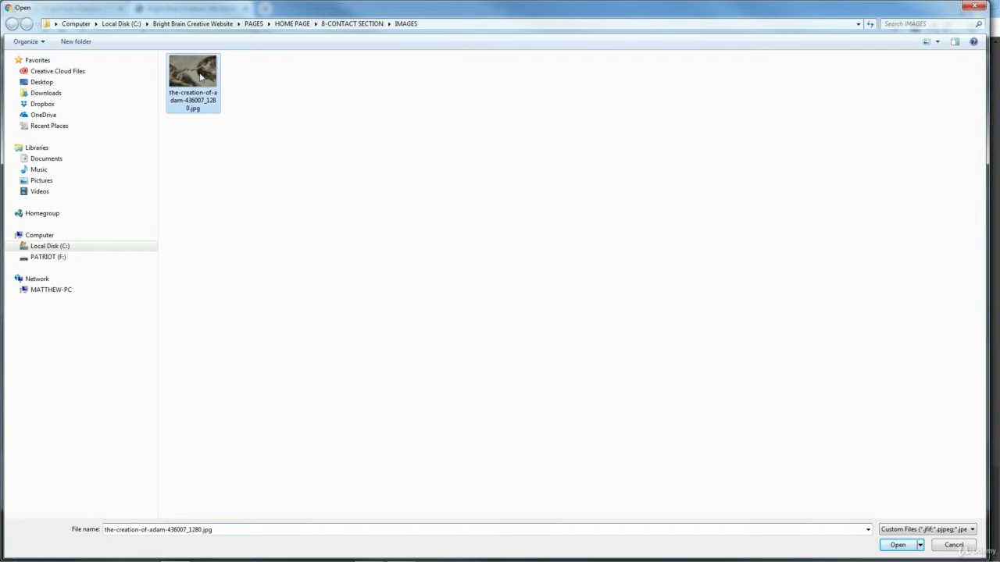
pyautogui.click(898, 545)
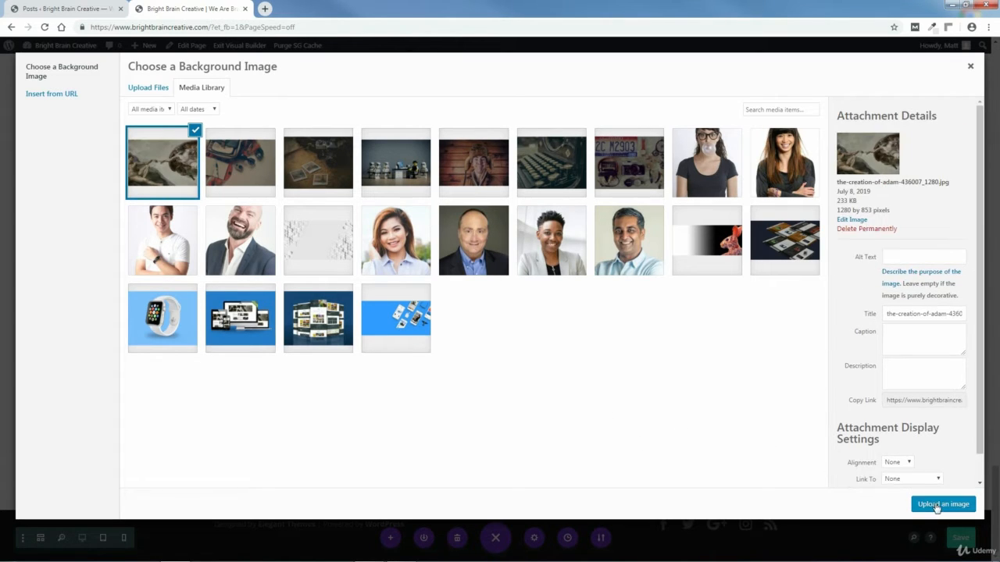
pyautogui.click(942, 506)
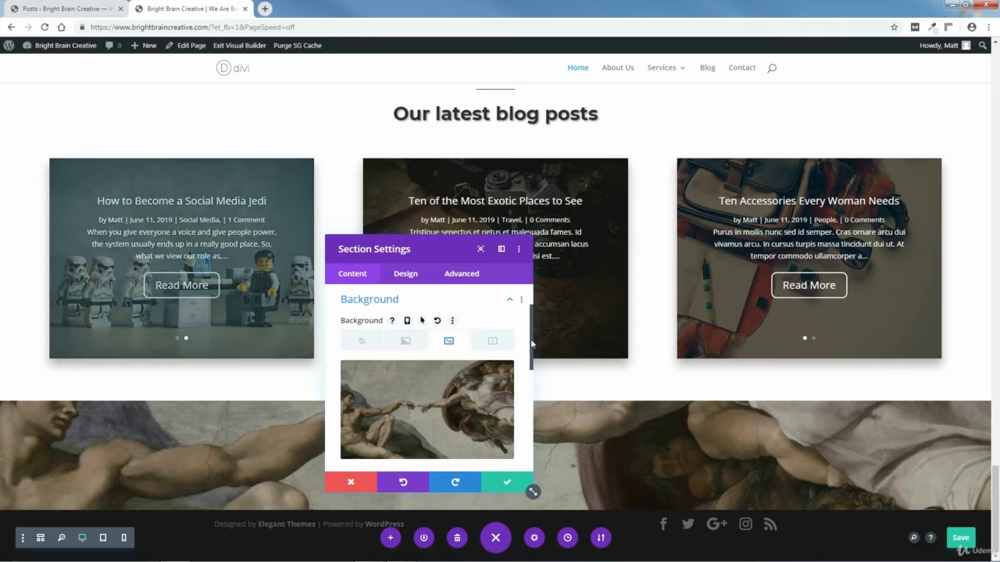
# Step: Turn on Use Parallax Effect for the section's background image
pyautogui.scroll(-3, 530, 339)
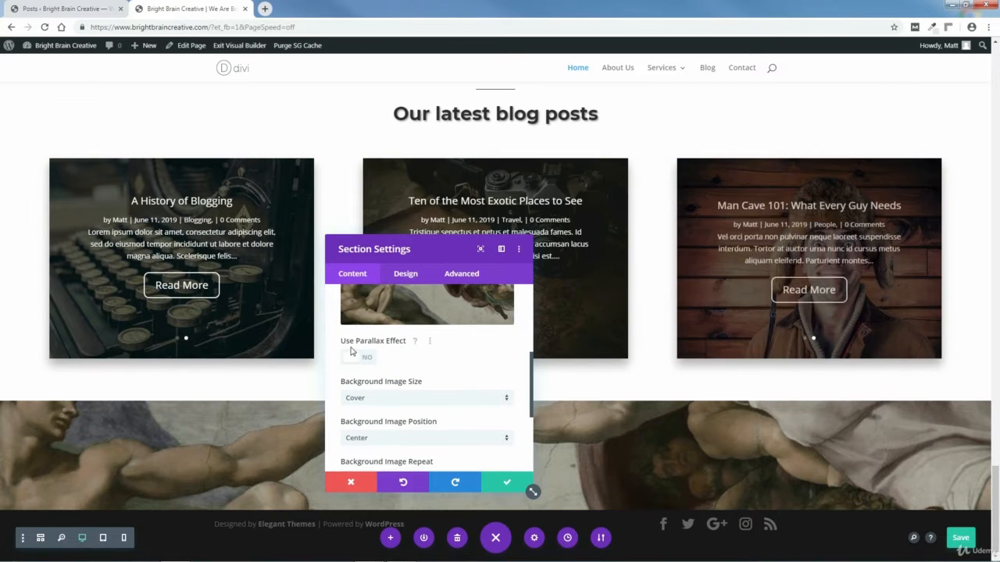
pyautogui.click(358, 358)
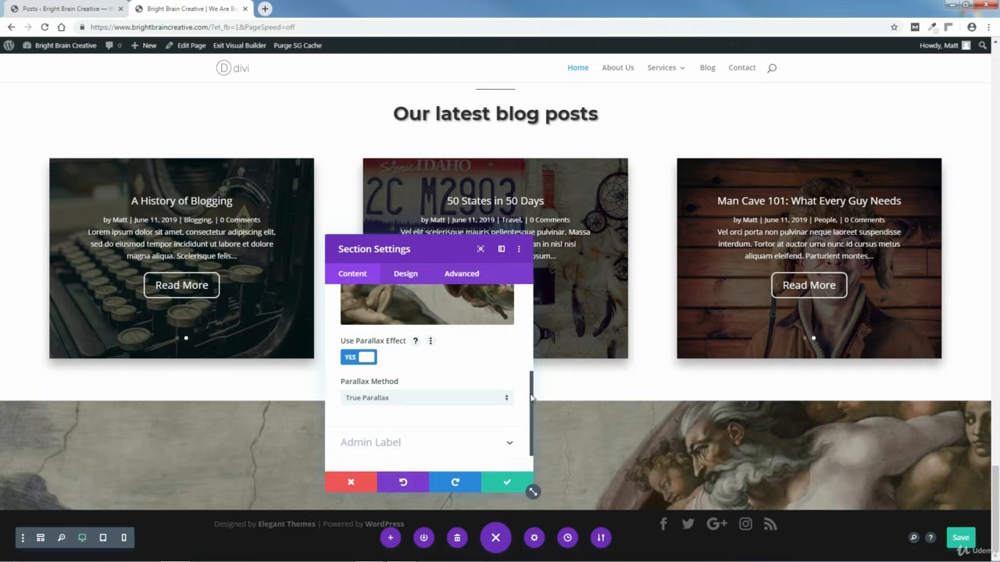
pyautogui.scroll(4, 530, 397)
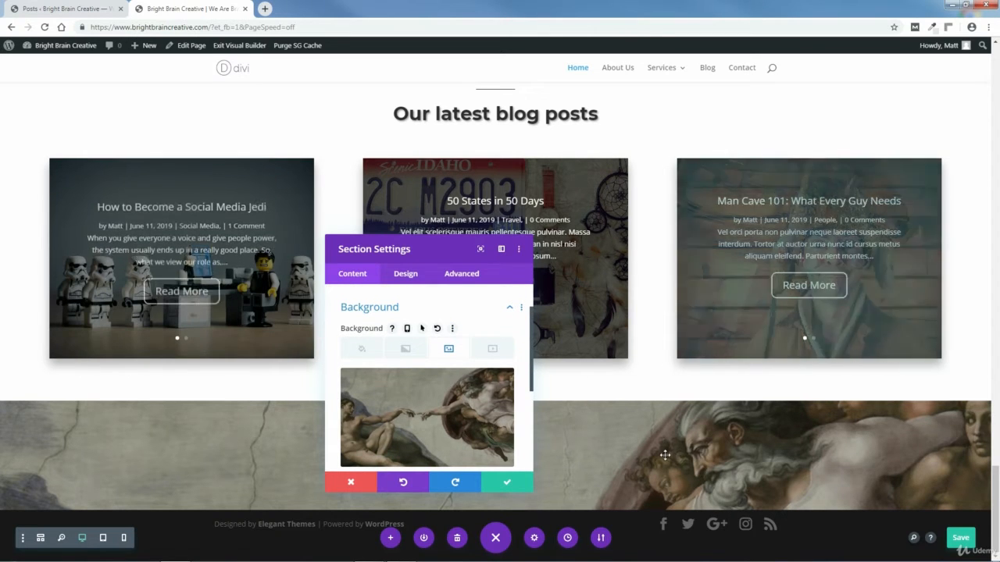
# Step: Add a background gradient and start editing its first colour, currently #2b87da
pyautogui.click(406, 352)
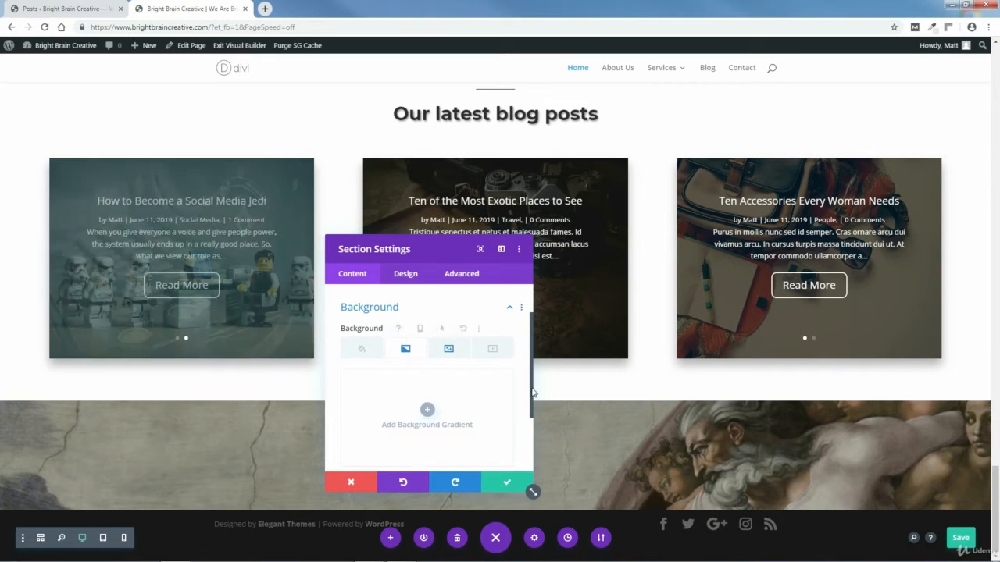
pyautogui.scroll(-1, 469, 398)
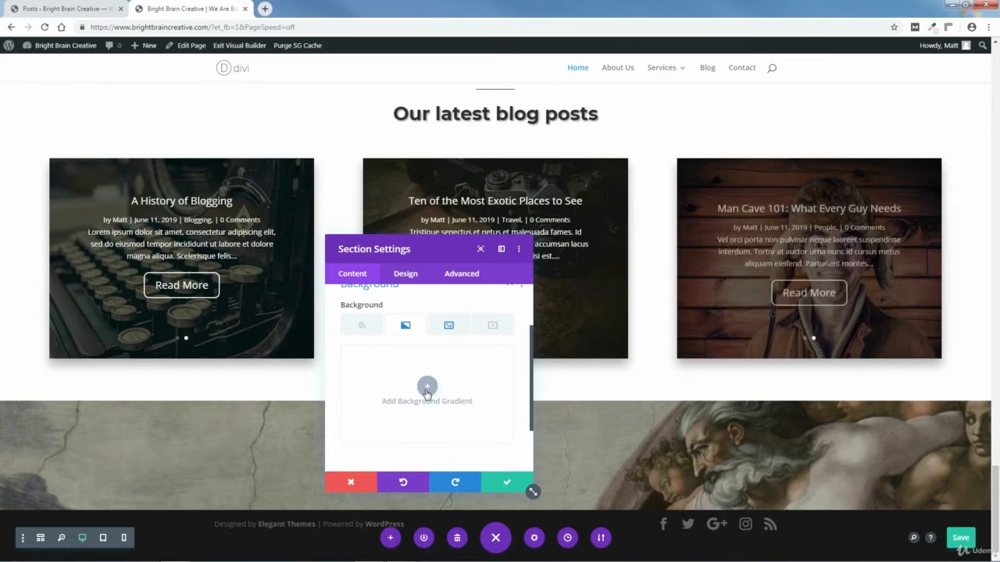
pyautogui.click(427, 395)
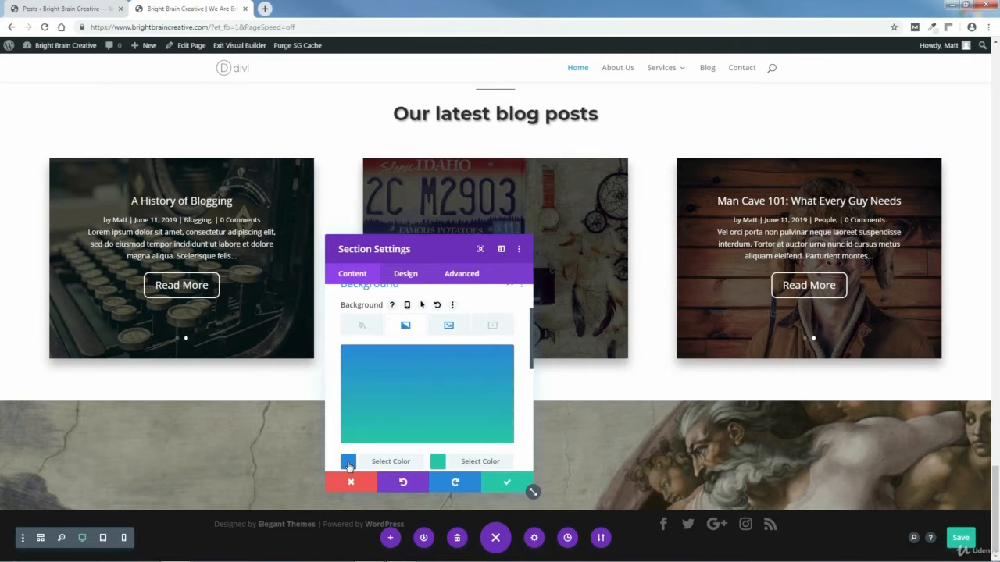
pyautogui.click(349, 463)
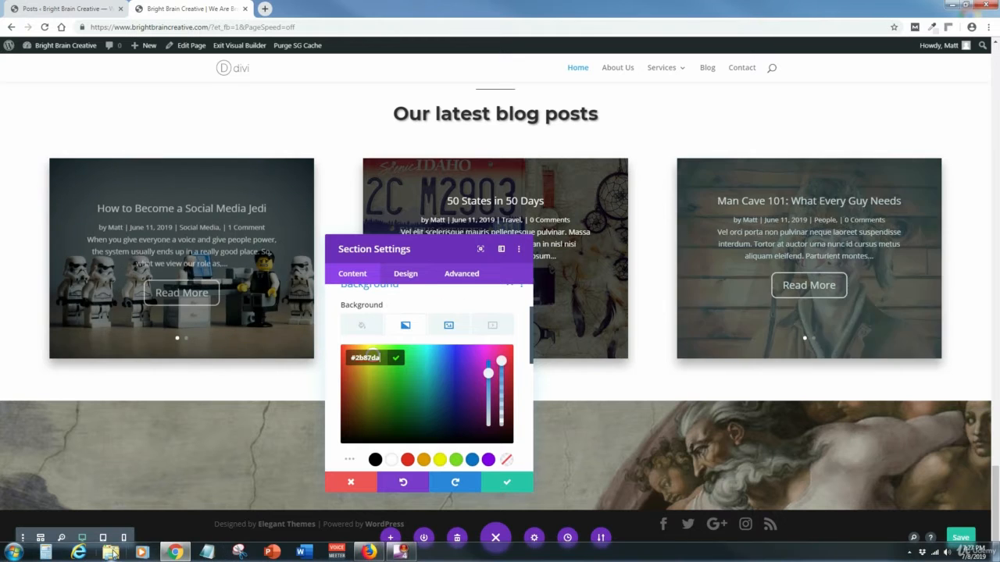
pyautogui.click(111, 552)
# Step: Open Contact Section Colors.txt from Bright Brain Creative Website > PAGES > HOME PAGE > 8-CONTACT SECTION
pyautogui.click(66, 279)
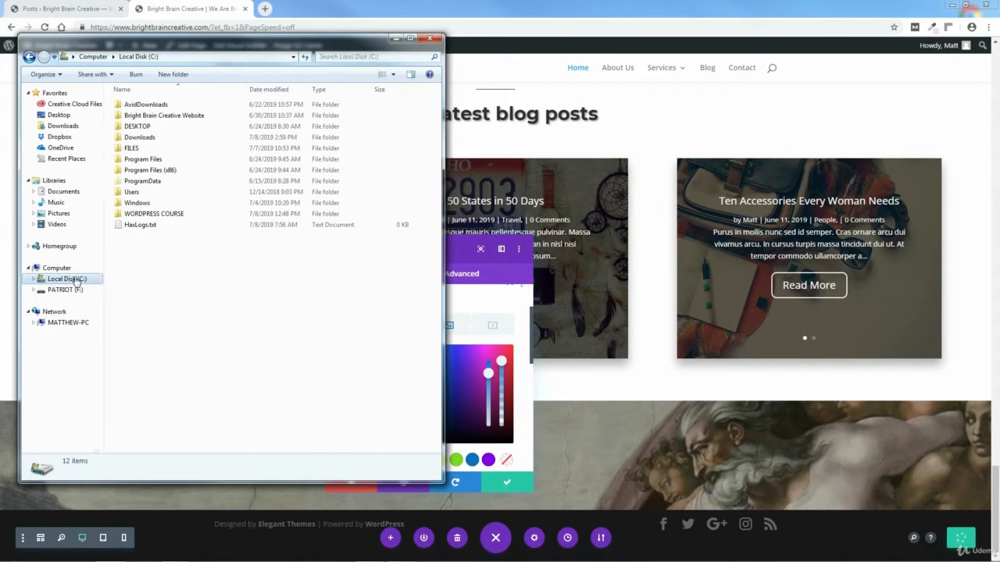
pyautogui.doubleClick(153, 116)
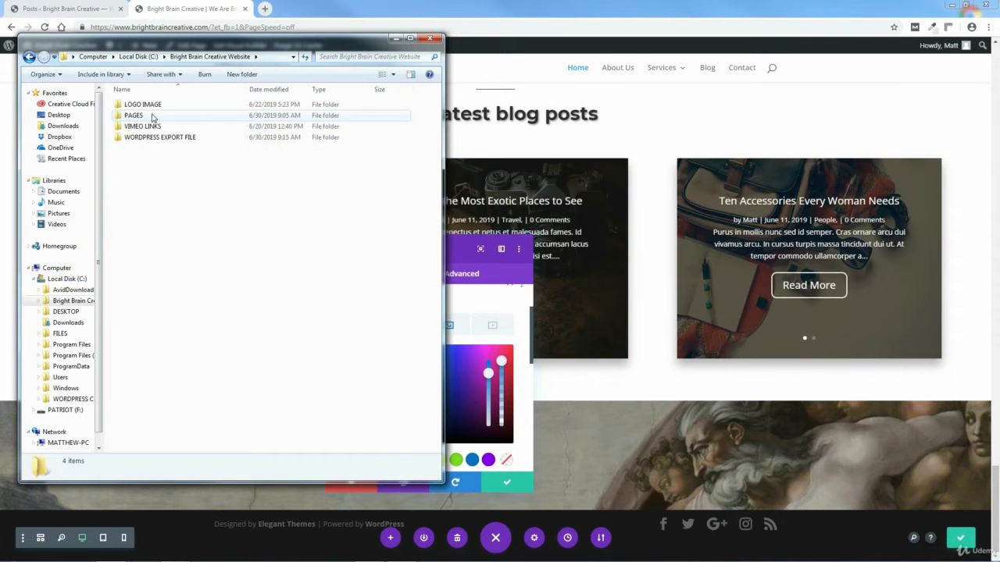
pyautogui.doubleClick(135, 115)
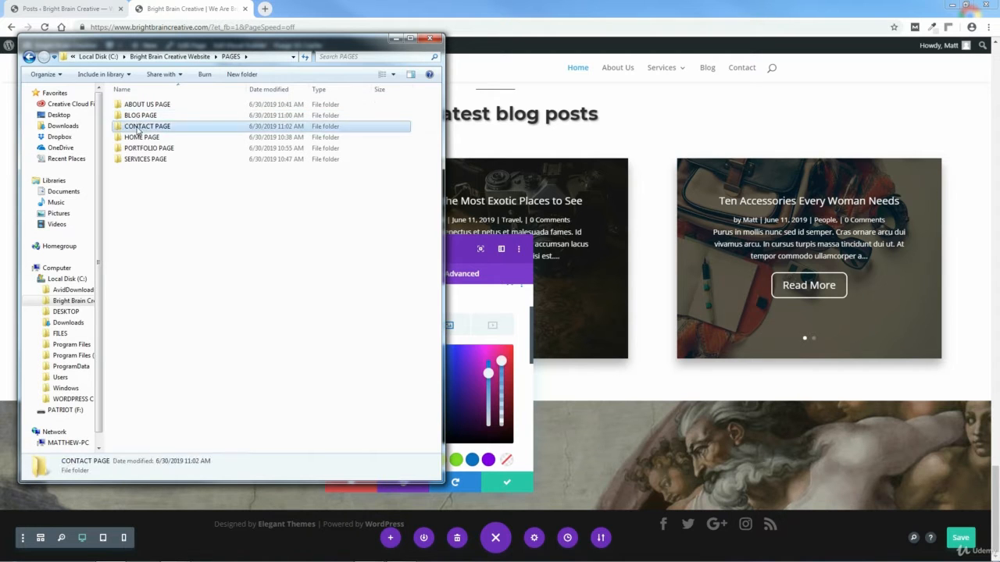
pyautogui.doubleClick(138, 127)
pyautogui.click(29, 56)
pyautogui.doubleClick(139, 137)
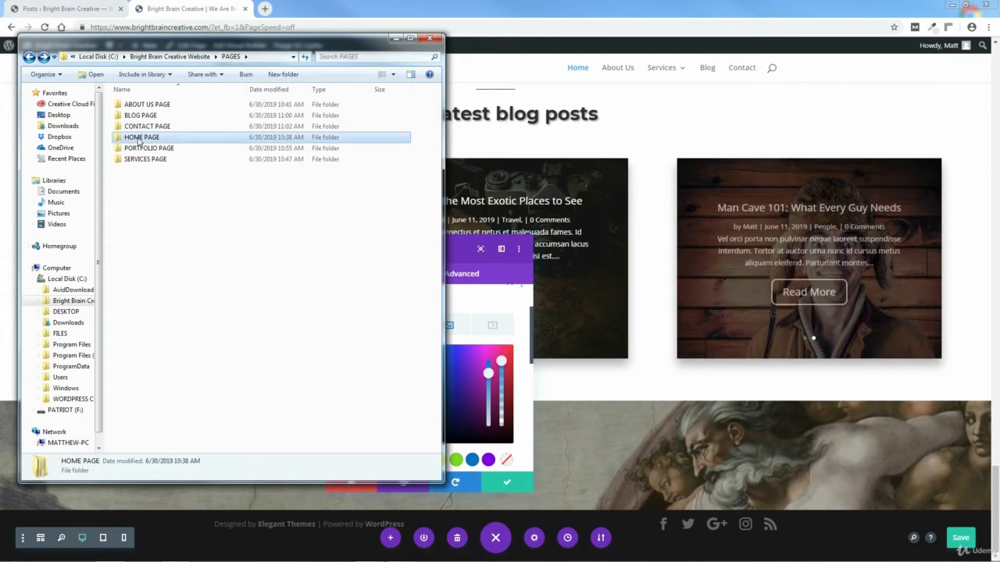
pyautogui.doubleClick(139, 181)
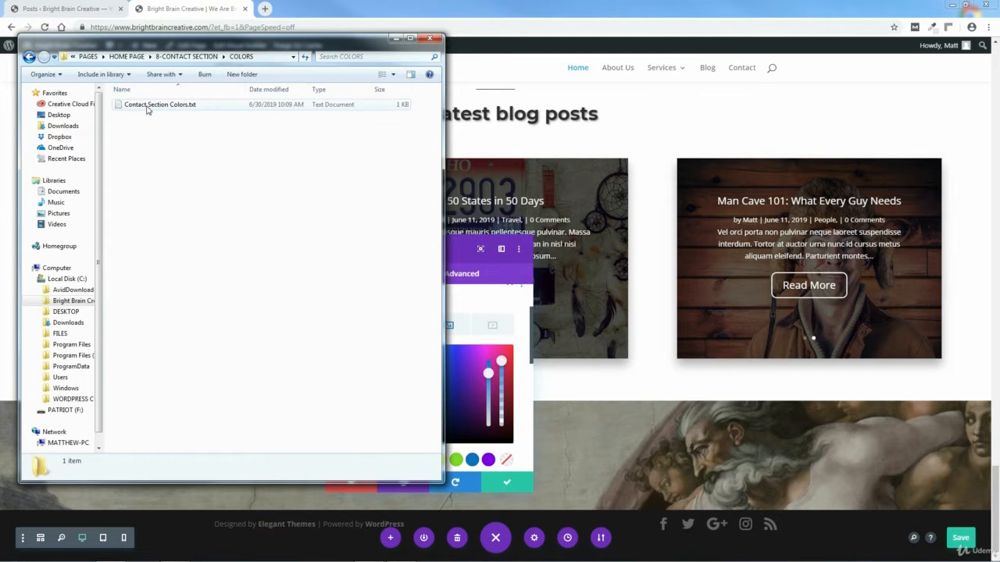
pyautogui.doubleClick(148, 105)
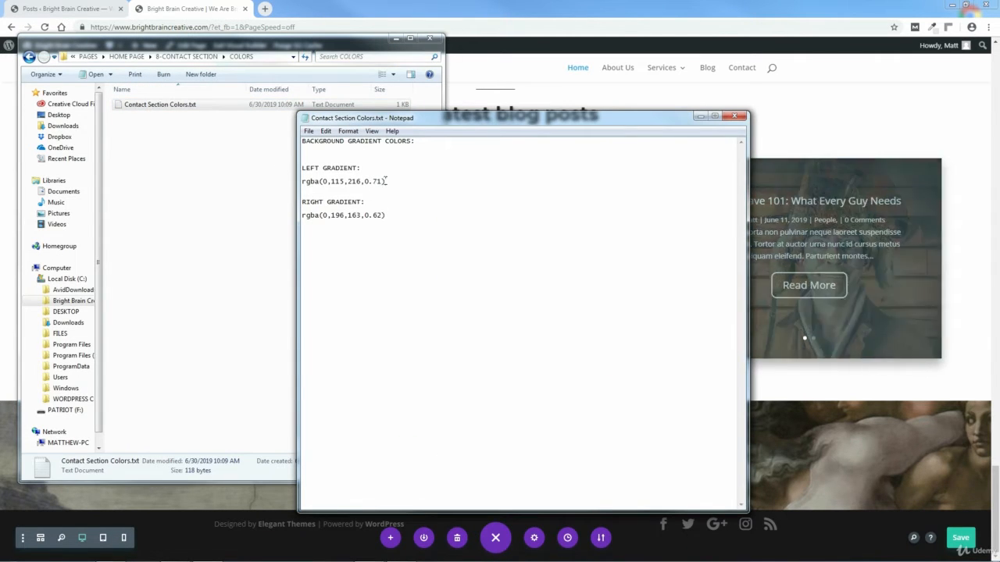
# Step: Copy the left gradient value rgba(0,115,216,0.71) and get back to the builder
pyautogui.moveTo(386, 181); pyautogui.dragTo(303, 182)
pyautogui.rightClick(316, 184)
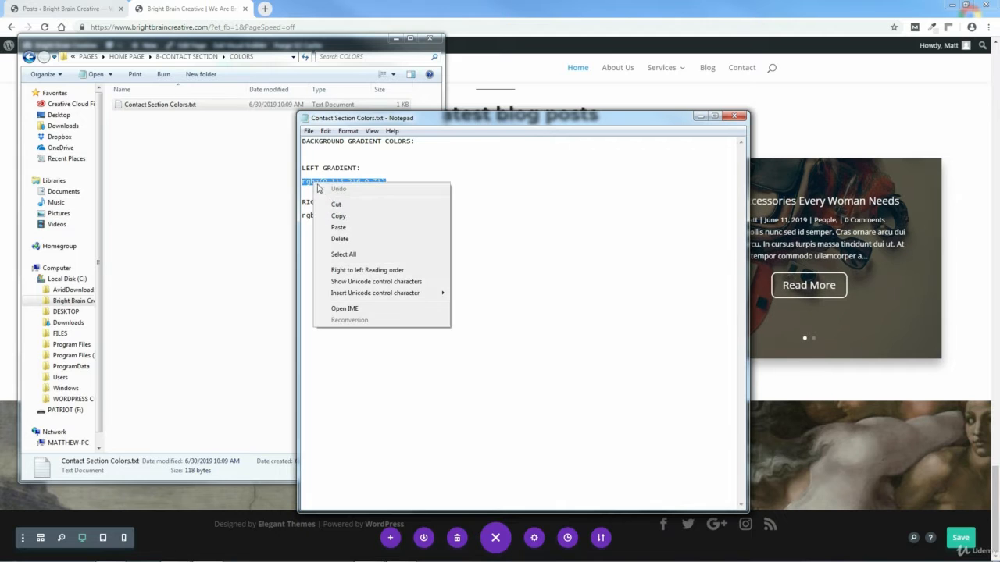
pyautogui.click(338, 216)
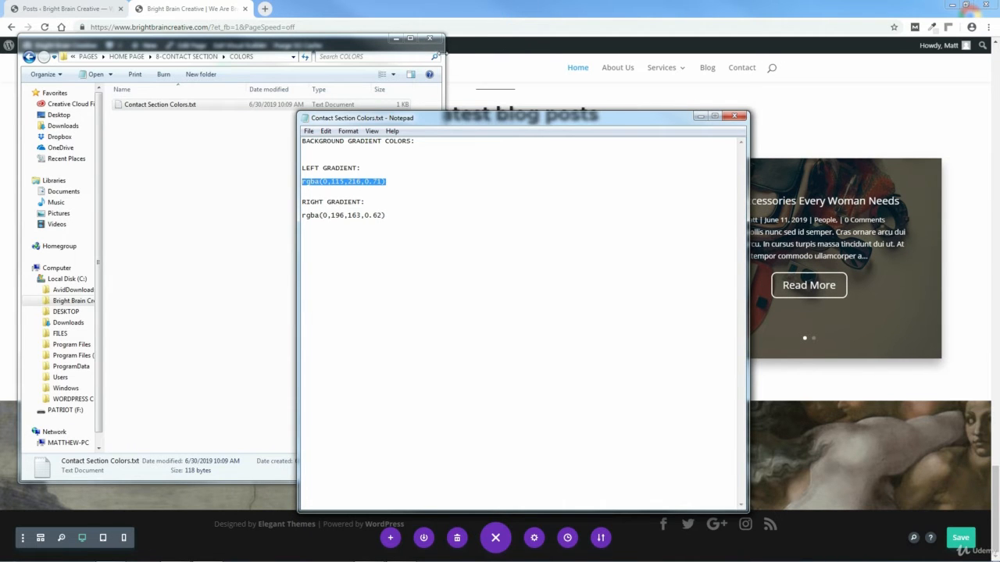
pyautogui.click(431, 39)
pyautogui.click(701, 116)
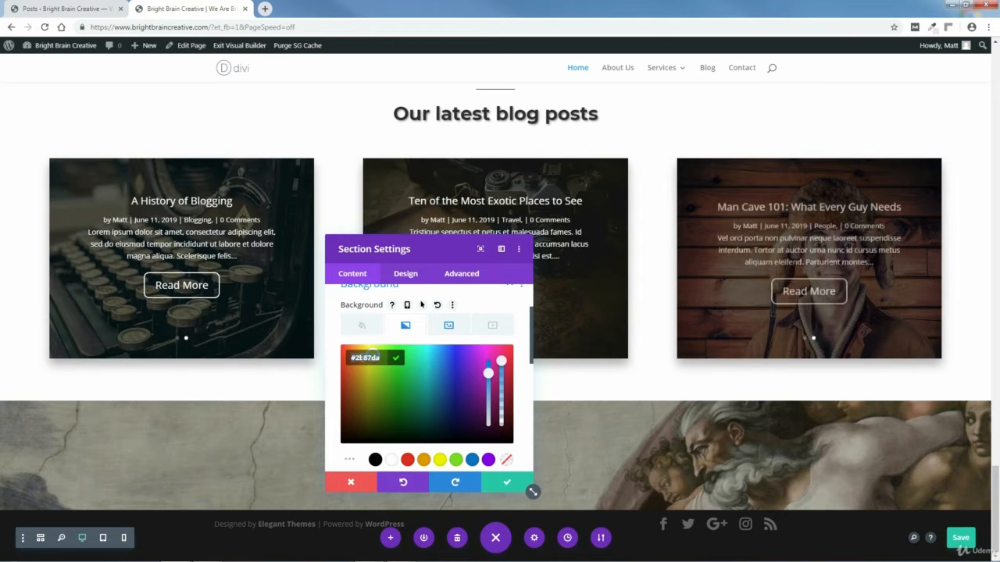
# Step: Set the gradient's first colour to rgba(0,115,216,0.71)
pyautogui.rightClick(361, 357)
pyautogui.click(386, 432)
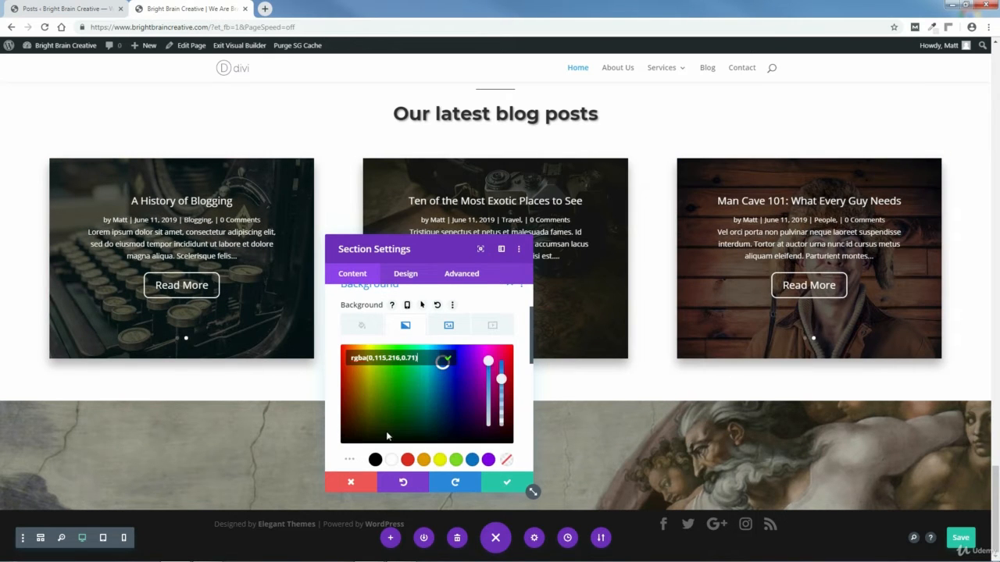
pyautogui.click(446, 361)
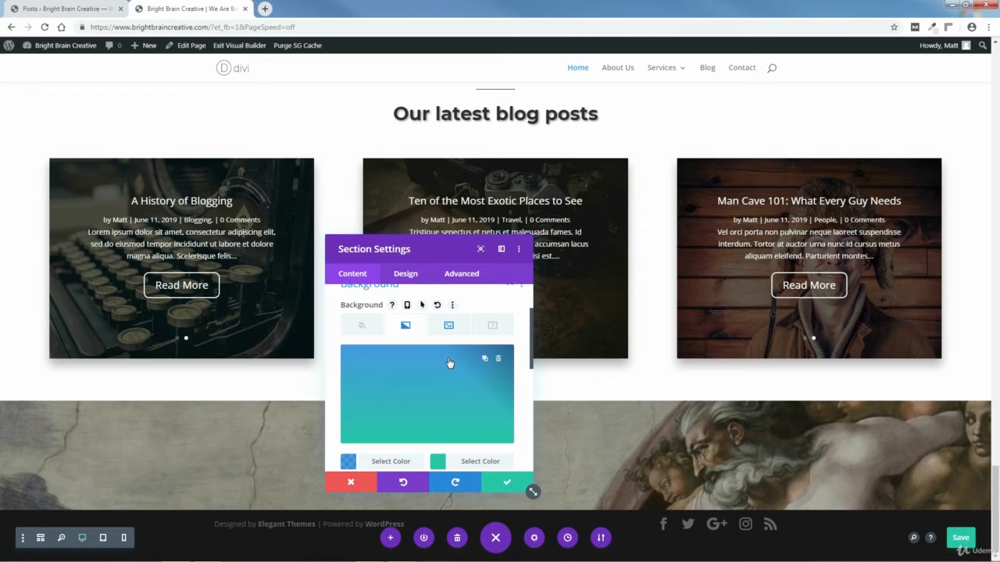
# Step: Set the gradient's second colour to rgba(0,196,163,0.62), copied from the colour notes
pyautogui.click(437, 462)
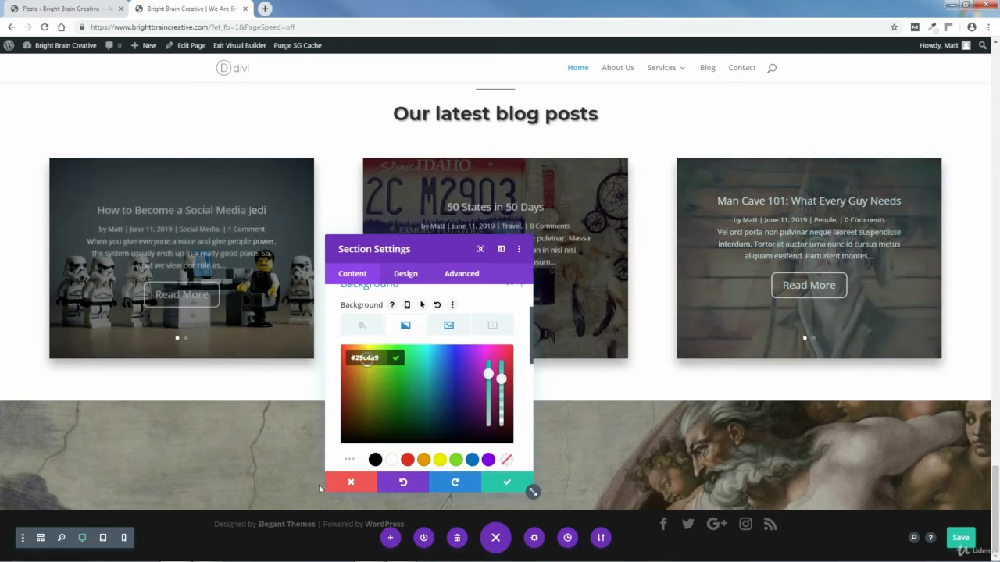
pyautogui.click(208, 553)
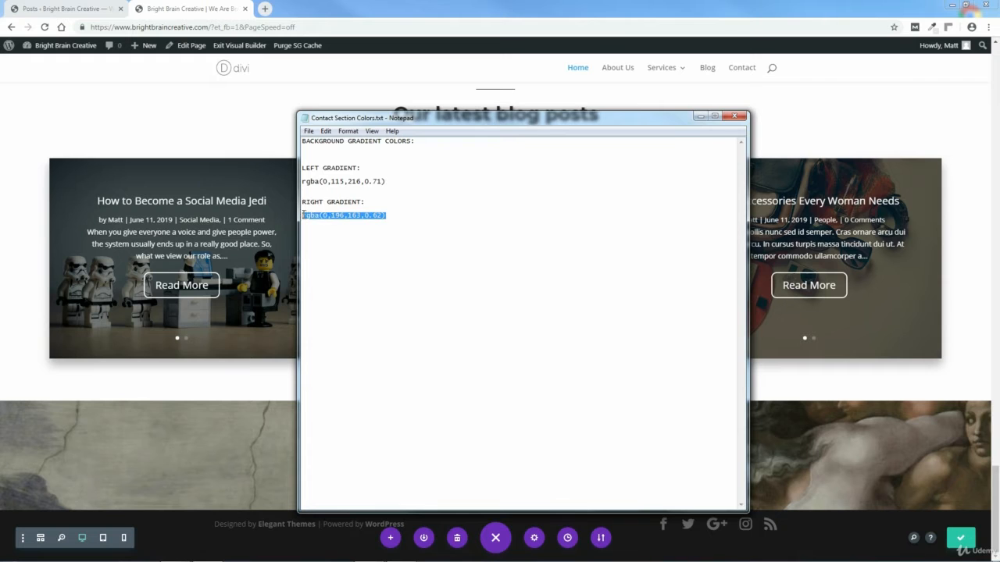
pyautogui.rightClick(309, 220)
pyautogui.click(332, 249)
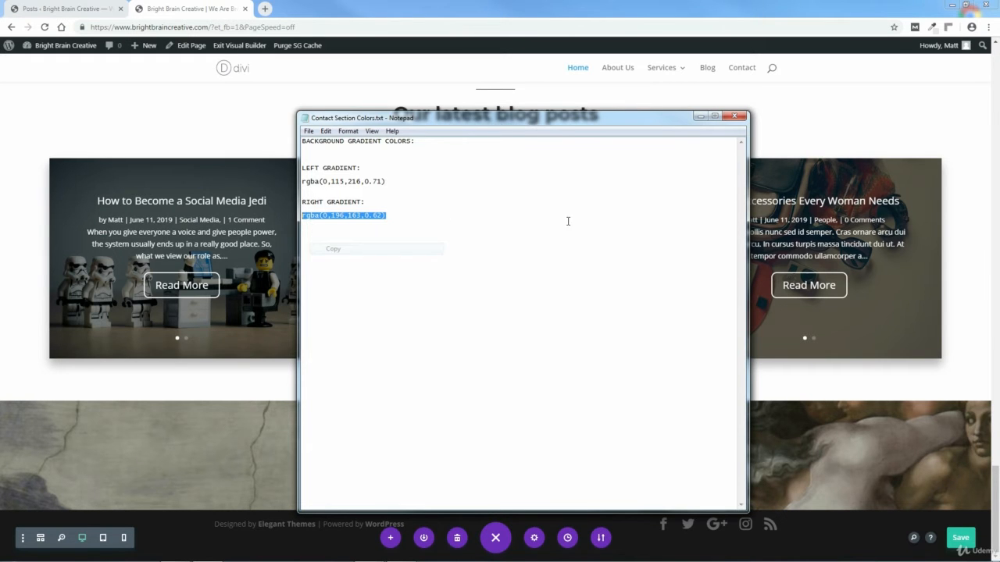
pyautogui.click(735, 118)
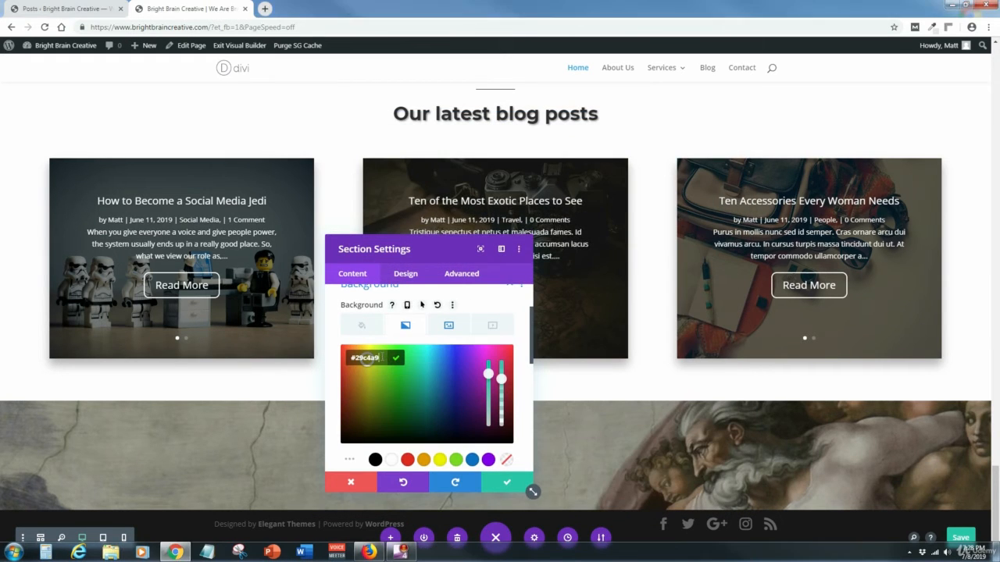
pyautogui.rightClick(367, 360)
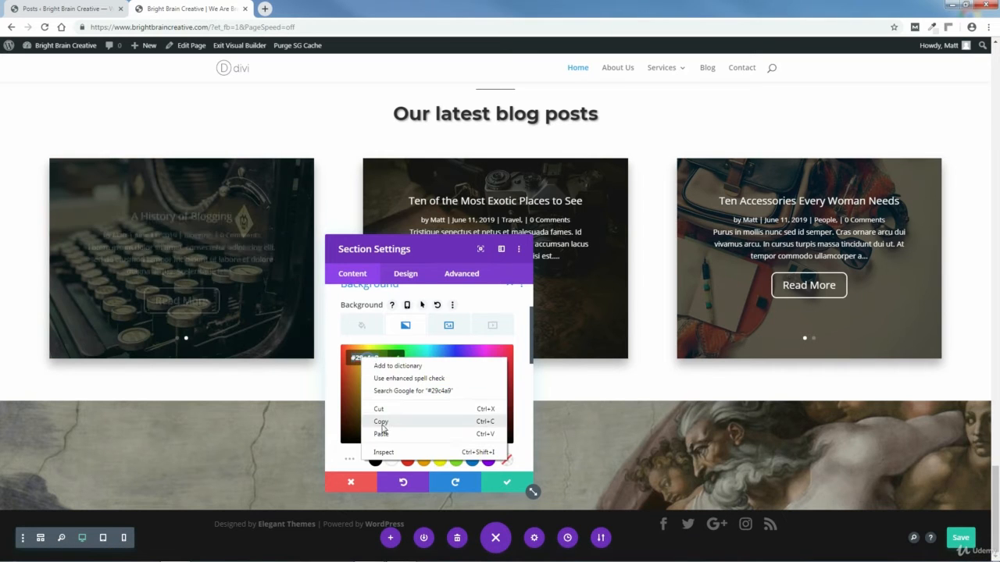
pyautogui.click(381, 433)
pyautogui.click(448, 358)
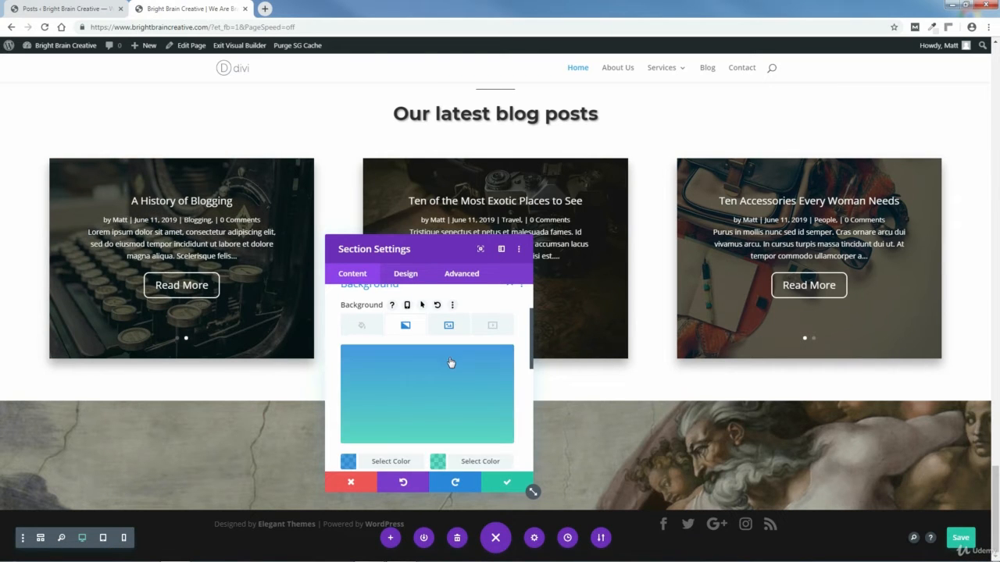
pyautogui.moveTo(451, 362)
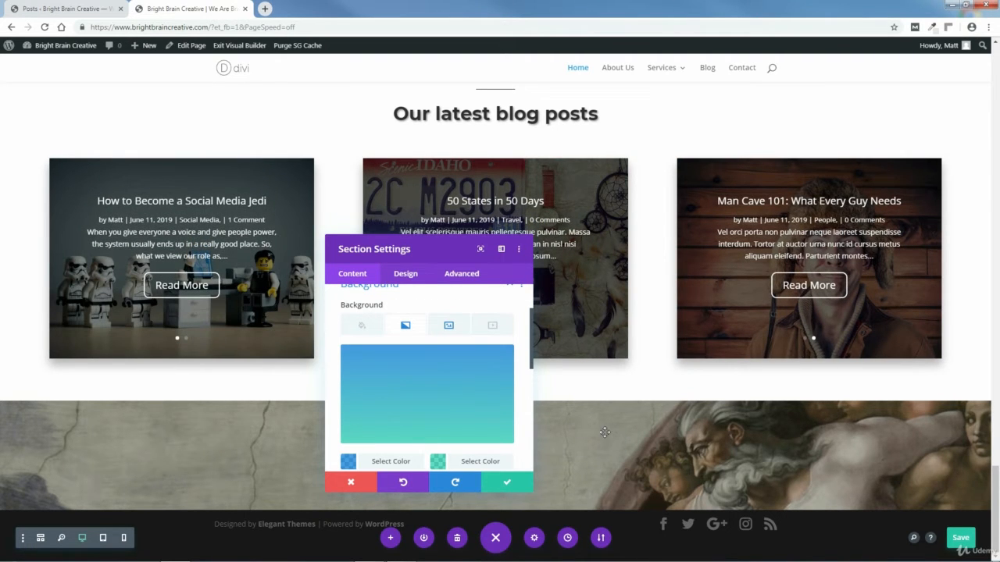
# Step: Enter gradient-overlay as the section's CSS class under Advanced > CSS ID & Classes
pyautogui.click(462, 275)
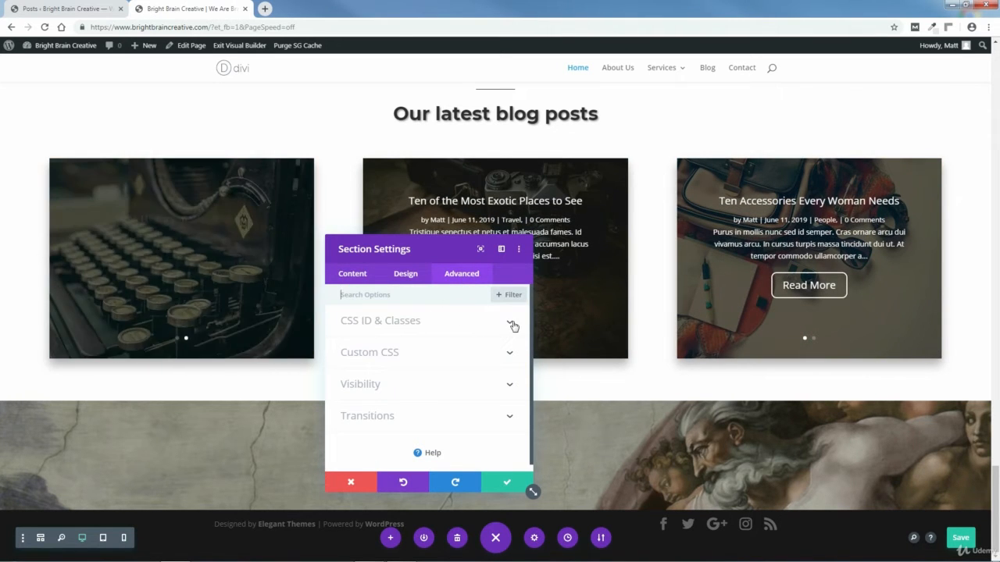
pyautogui.click(512, 325)
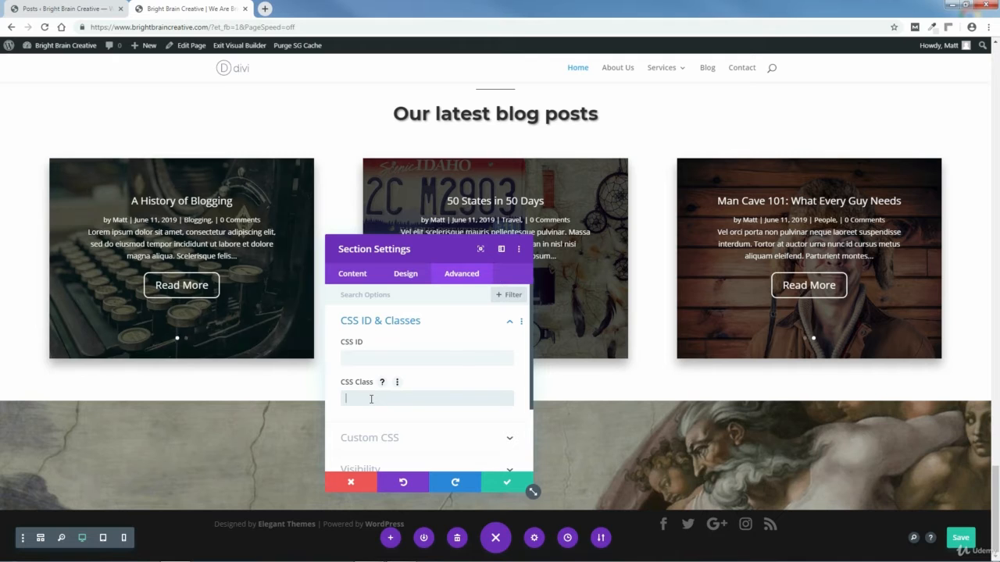
pyautogui.write('gradient')
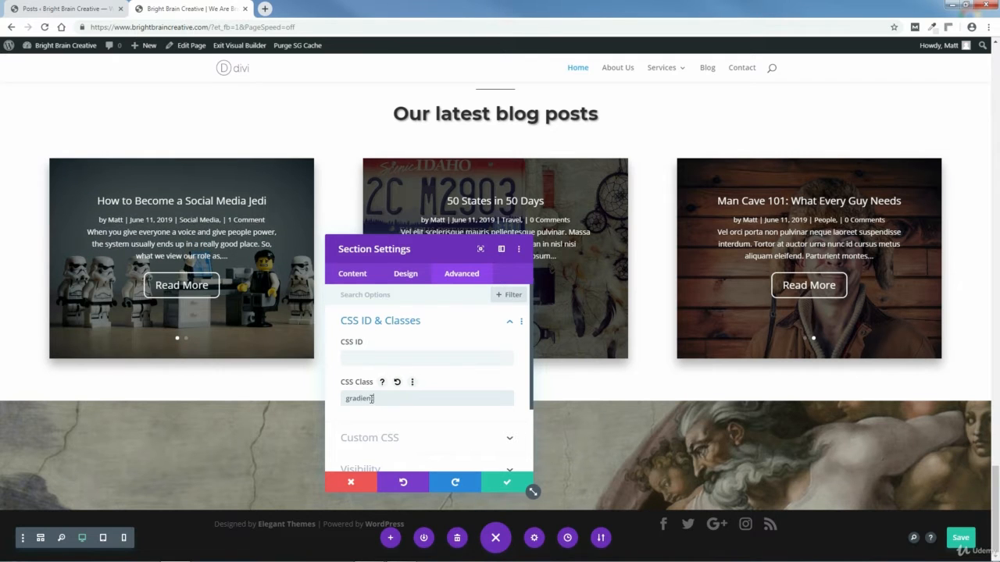
pyautogui.write('-overlay')
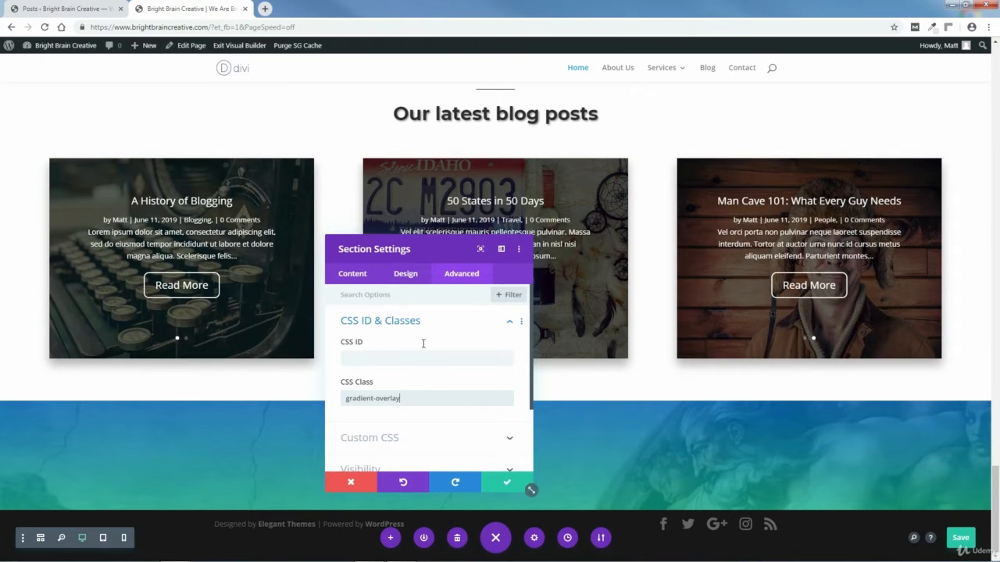
# Step: Give the section a cloud-style top divider, flip it vertically, and save the section settings
pyautogui.click(407, 277)
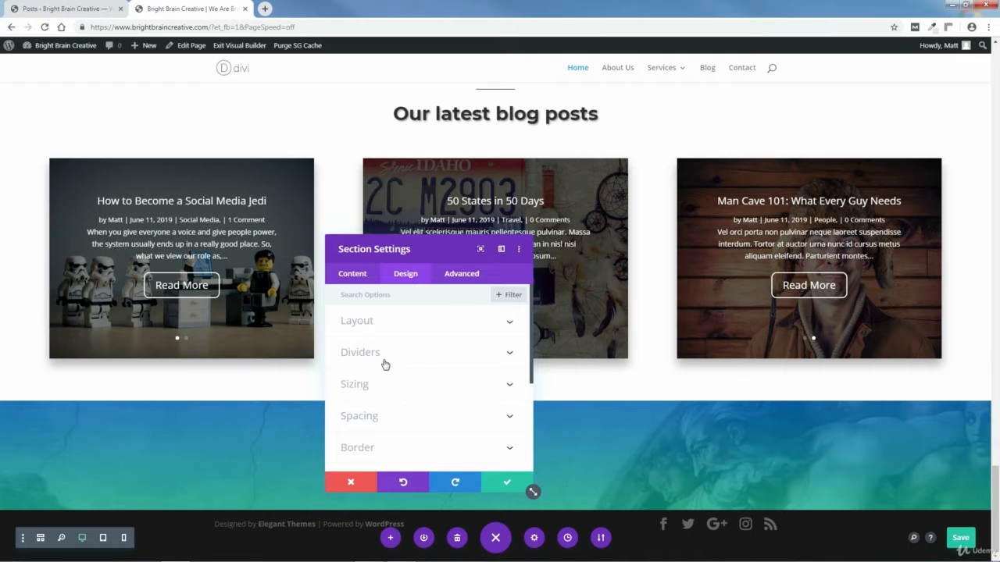
pyautogui.click(506, 355)
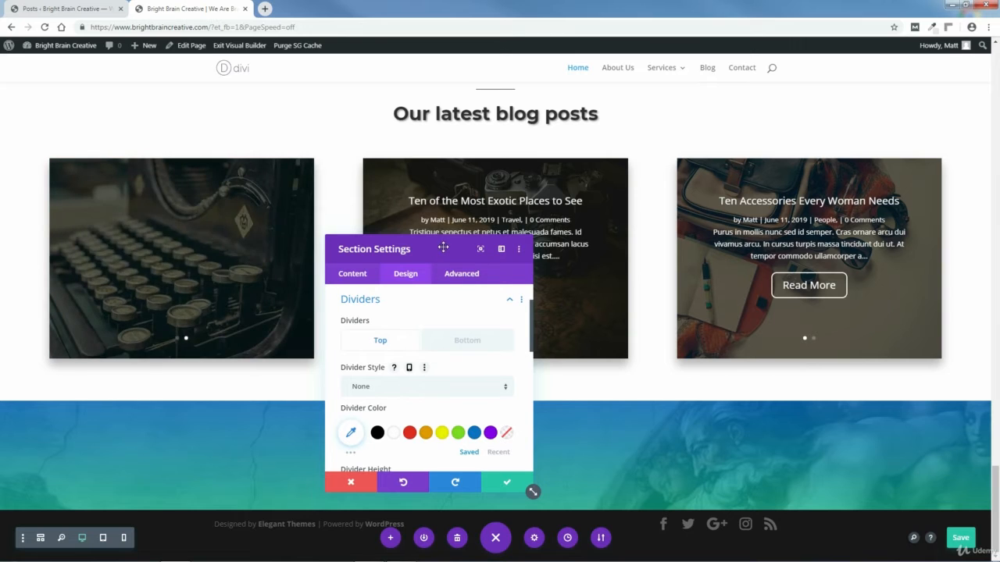
pyautogui.moveTo(442, 247); pyautogui.dragTo(441, 149)
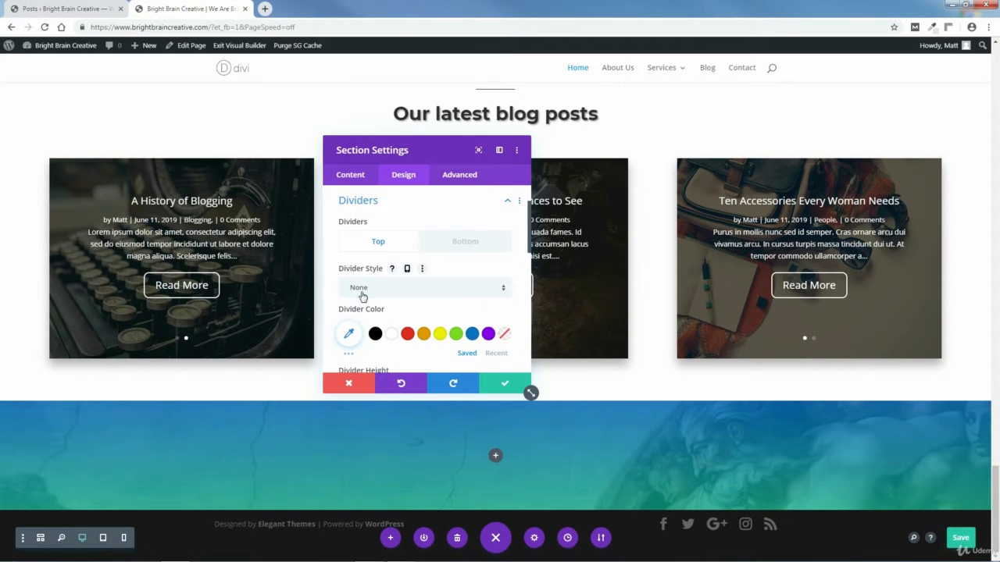
pyautogui.click(504, 289)
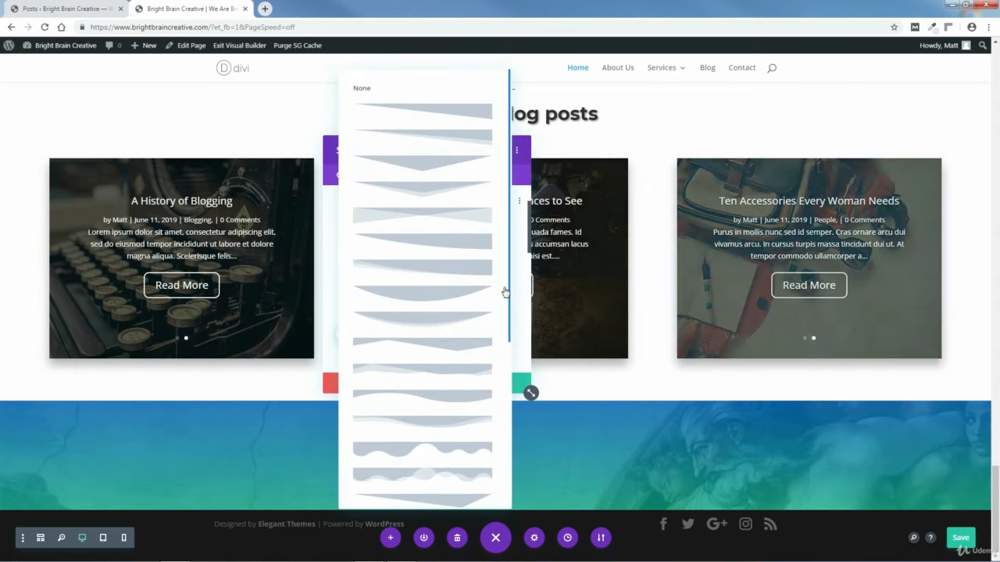
pyautogui.moveTo(509, 300); pyautogui.dragTo(509, 480)
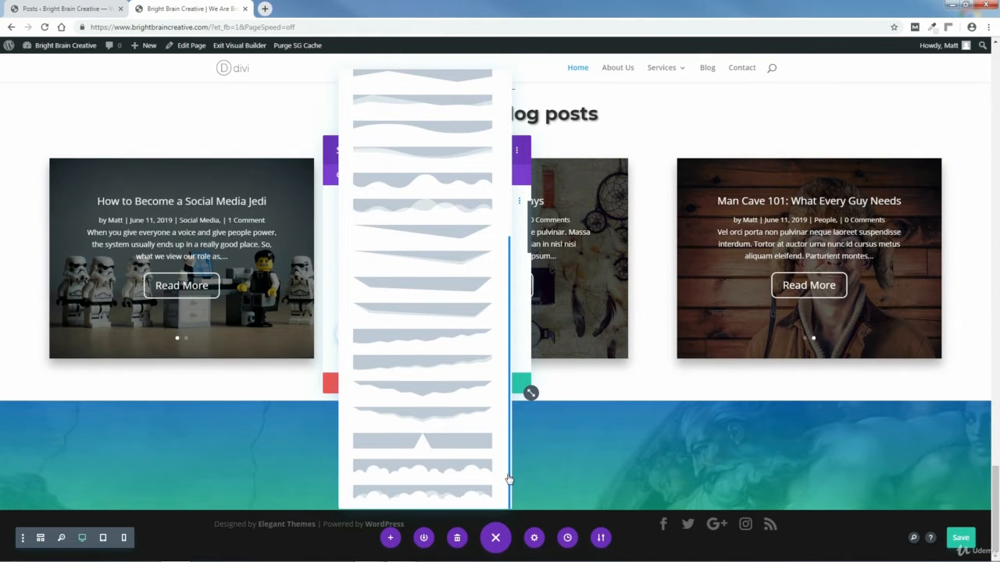
pyautogui.click(406, 497)
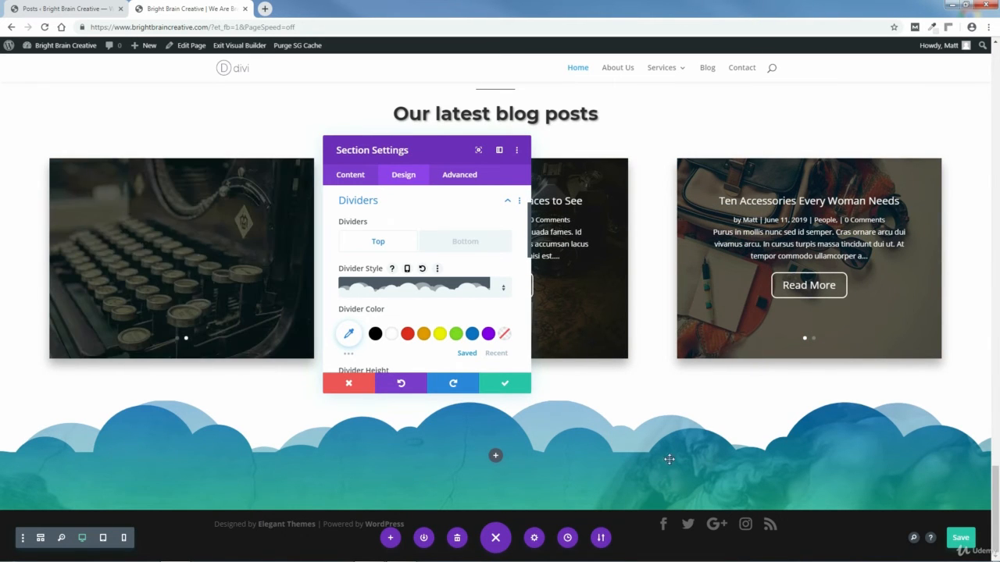
pyautogui.moveTo(529, 245); pyautogui.dragTo(534, 286)
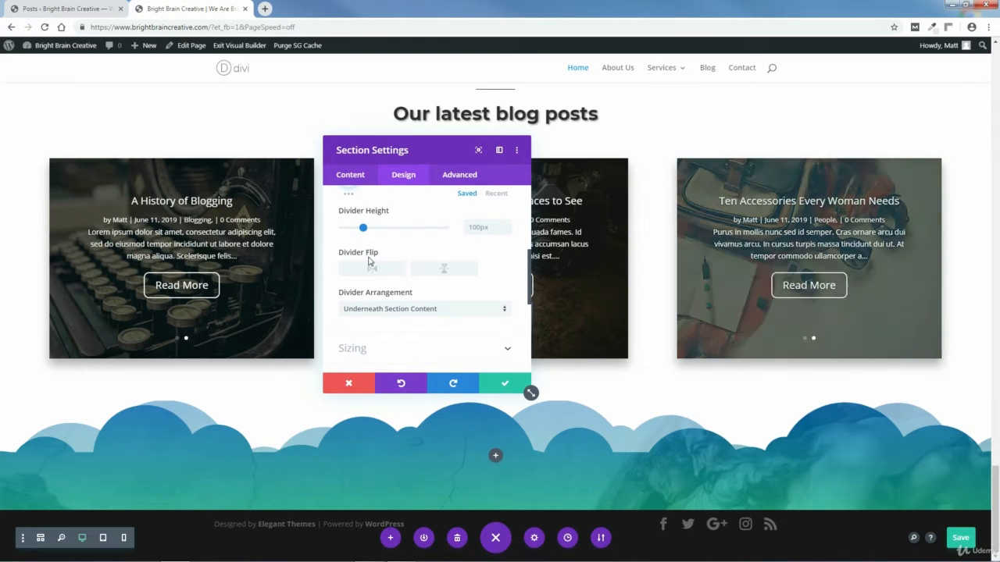
pyautogui.click(445, 270)
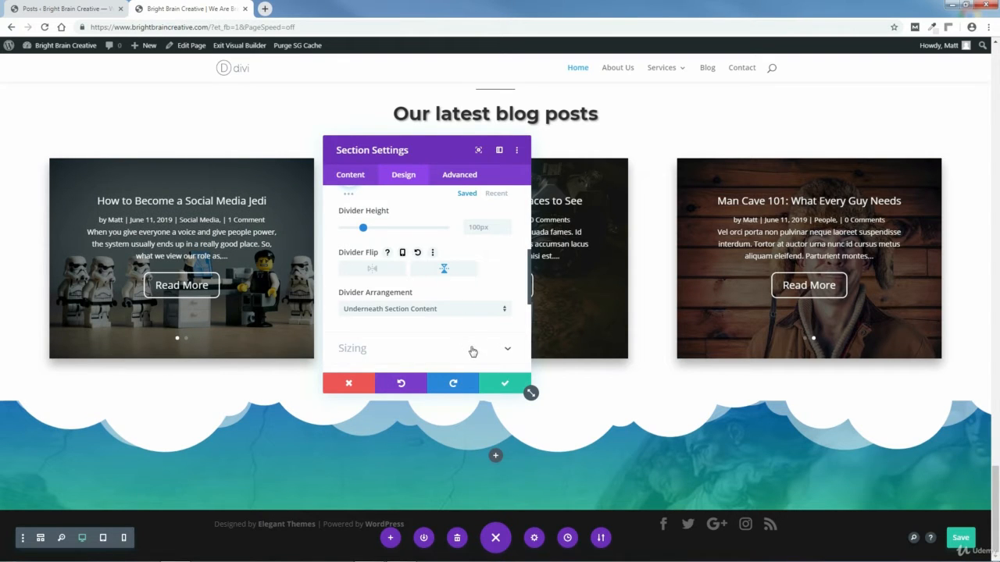
pyautogui.click(505, 384)
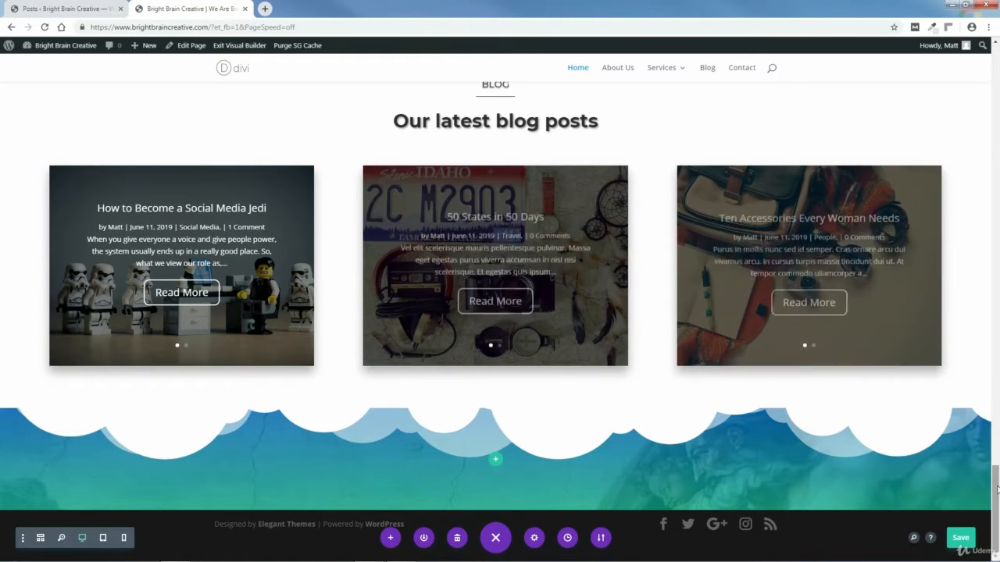
# Step: Duplicate the Testimonials heading row and drag the copy into the bottom gradient section
pyautogui.scroll(2, 996, 453)
pyautogui.scroll(10, 998, 454)
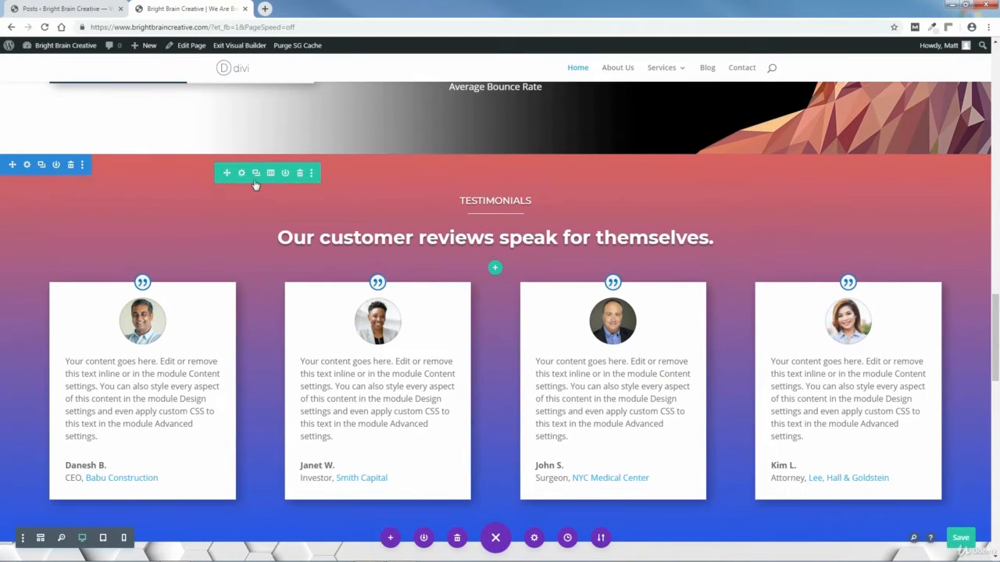
pyautogui.click(256, 173)
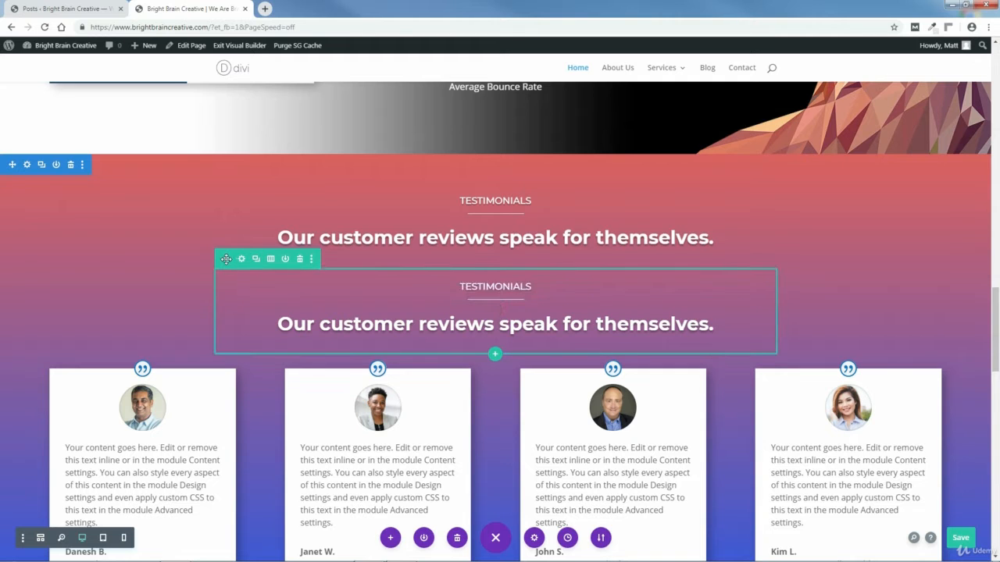
pyautogui.moveTo(229, 262)
pyautogui.mouseDown()
pyautogui.moveTo(250, 290)
pyautogui.moveTo(324, 557)
pyautogui.moveTo(324, 547)
pyautogui.moveTo(399, 552)
pyautogui.moveTo(478, 501)
pyautogui.moveTo(494, 464)
pyautogui.mouseUp()
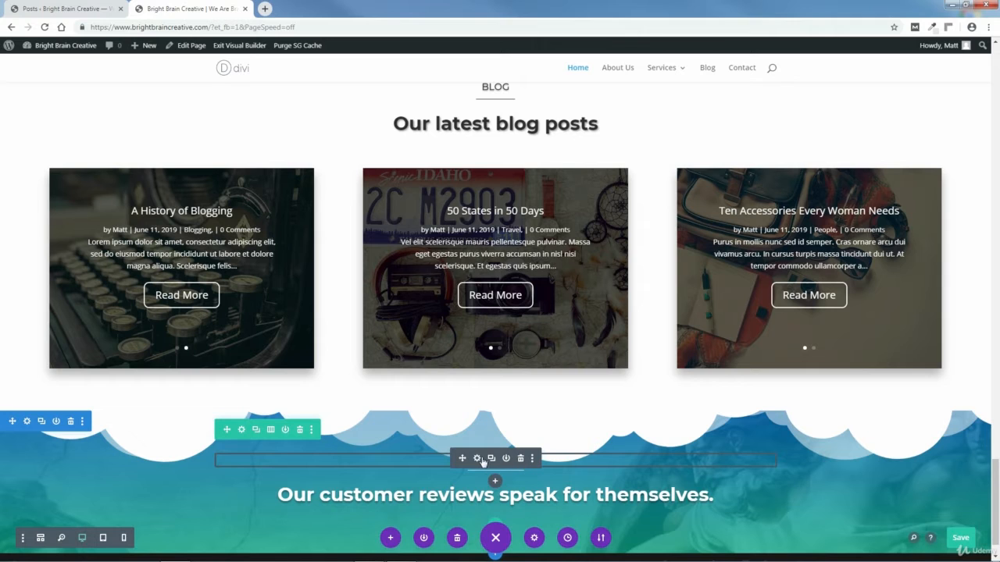
pyautogui.click(476, 462)
# Step: Replace the copied heading text TESTIMONIALS with CONTACT
pyautogui.click(459, 340)
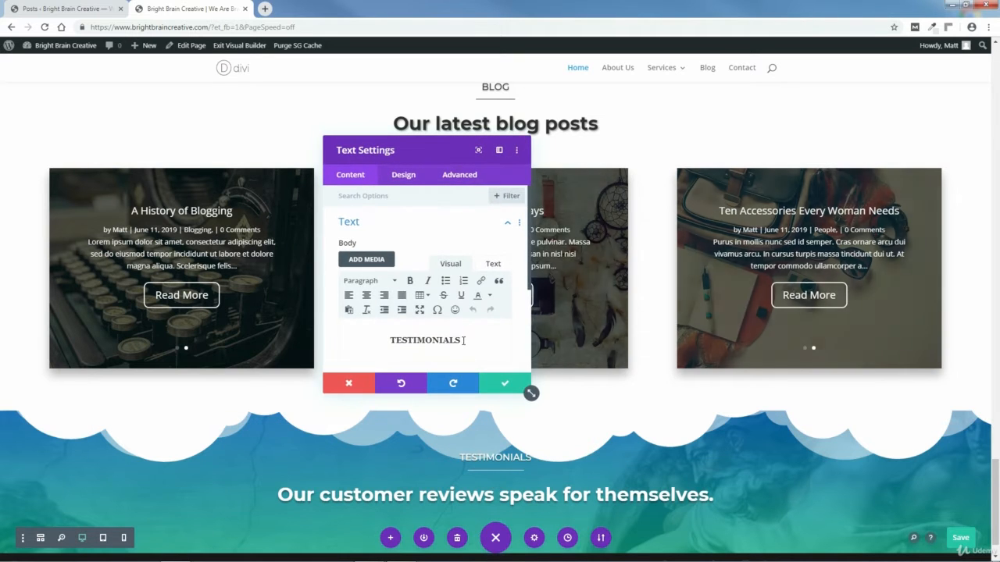
pyautogui.moveTo(459, 340); pyautogui.dragTo(391, 341)
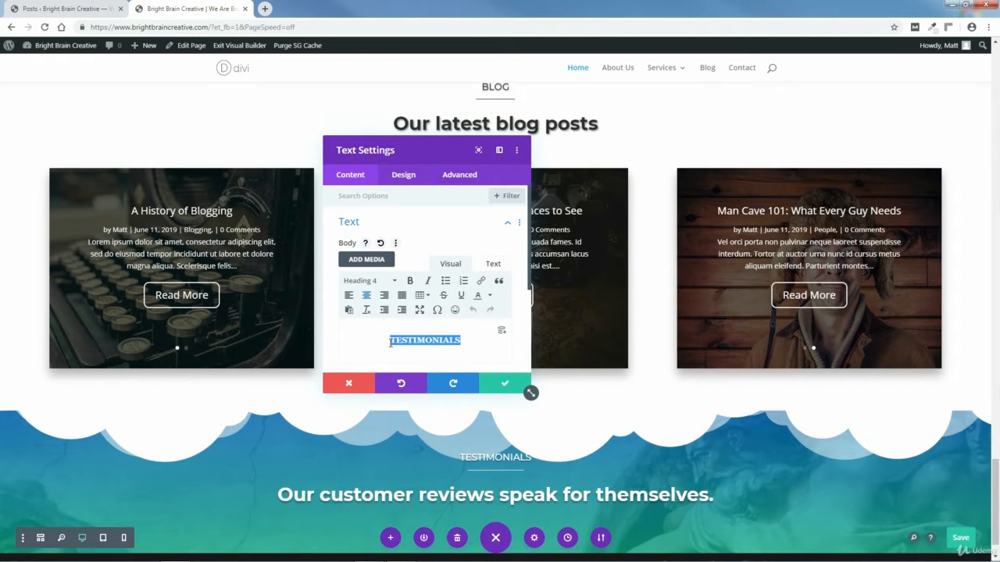
pyautogui.write('CONTACT')
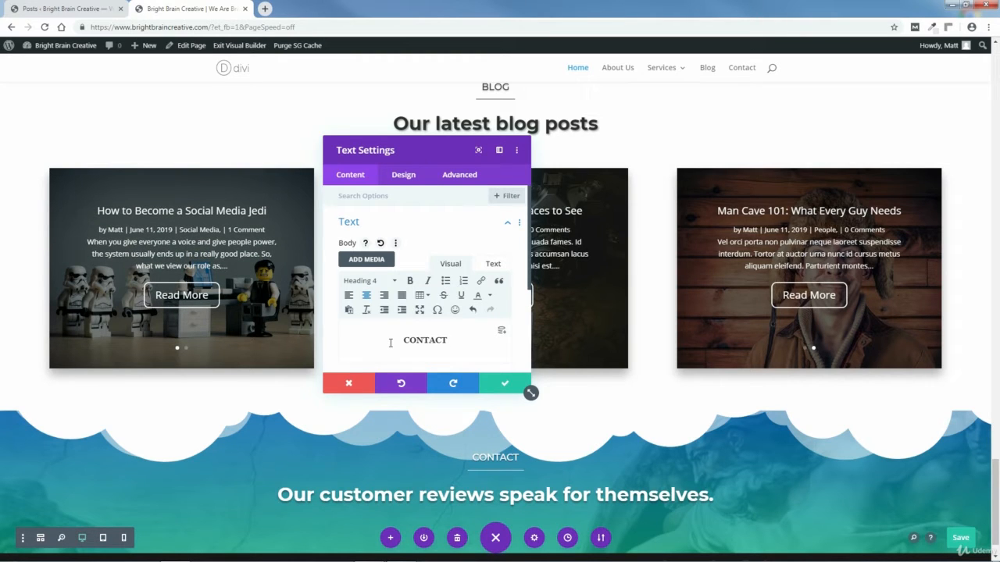
# Step: Set the H4 heading text shadow's vertical length to 0.09em and save the text settings
pyautogui.click(403, 175)
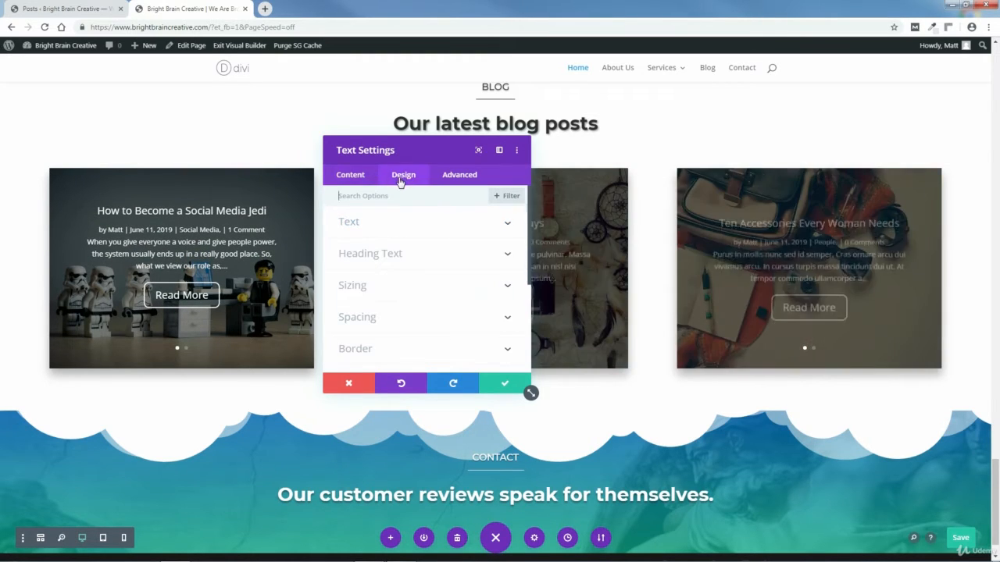
pyautogui.click(507, 254)
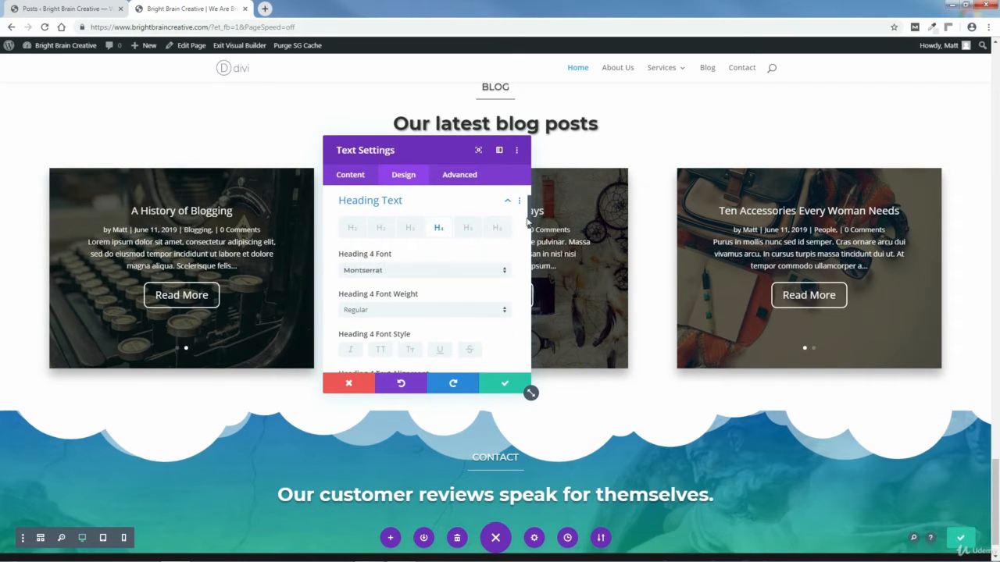
pyautogui.moveTo(531, 221); pyautogui.dragTo(529, 313)
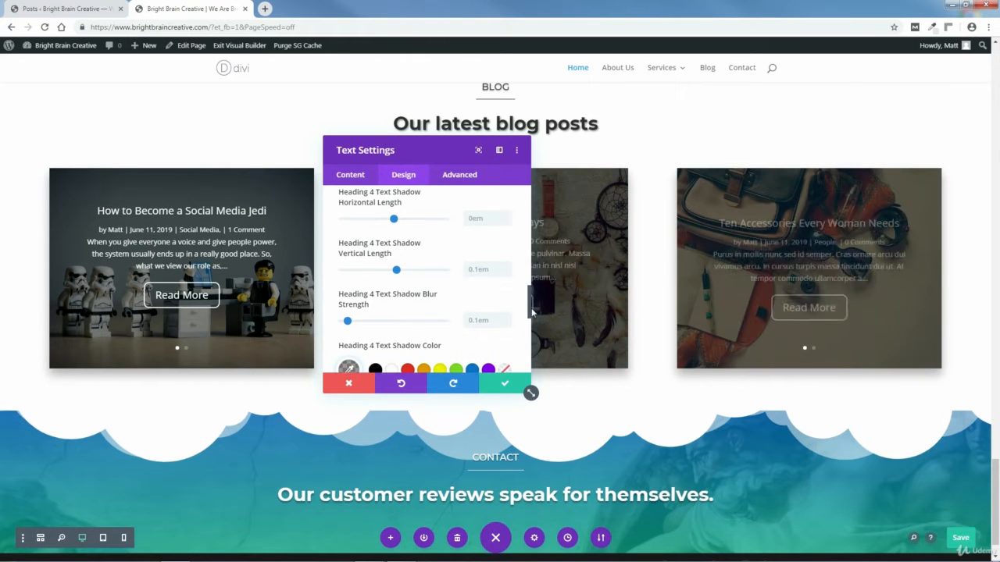
pyautogui.click(481, 270)
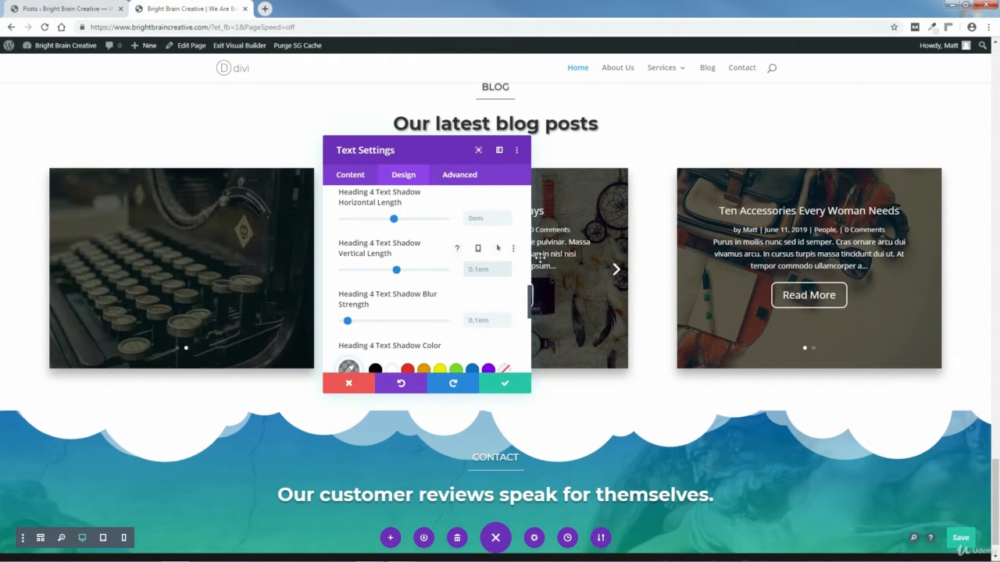
pyautogui.write('.09em')
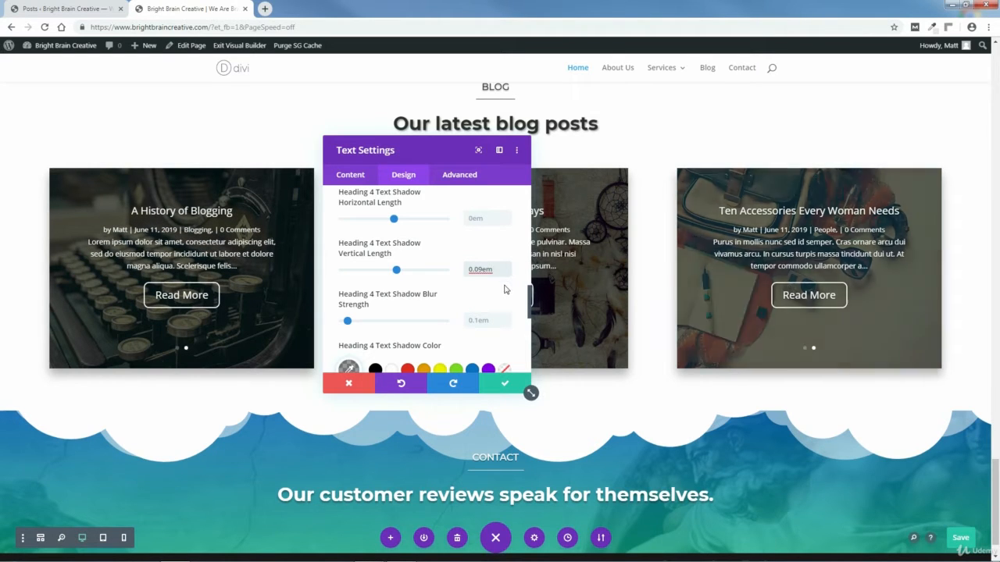
pyautogui.click(505, 389)
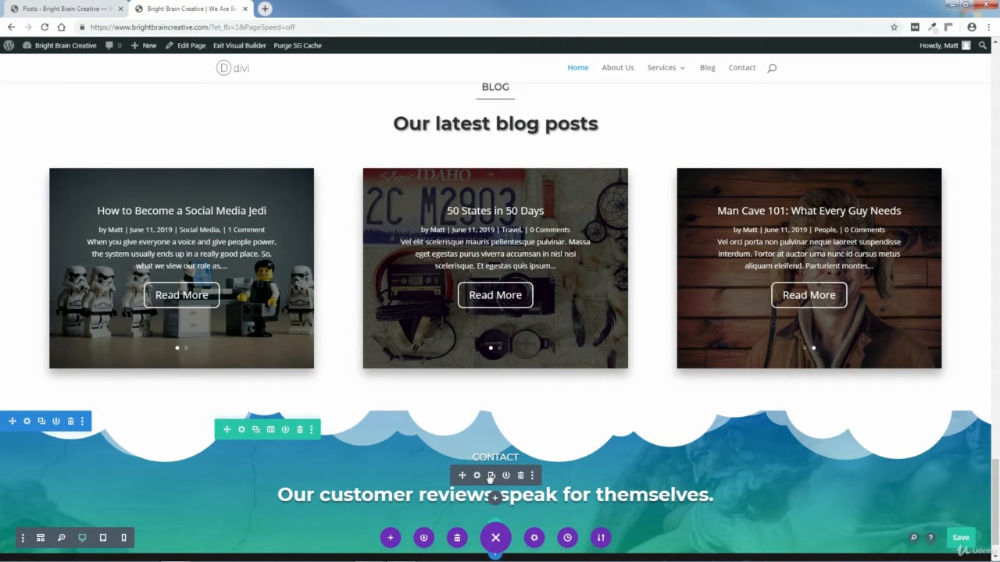
pyautogui.click(477, 476)
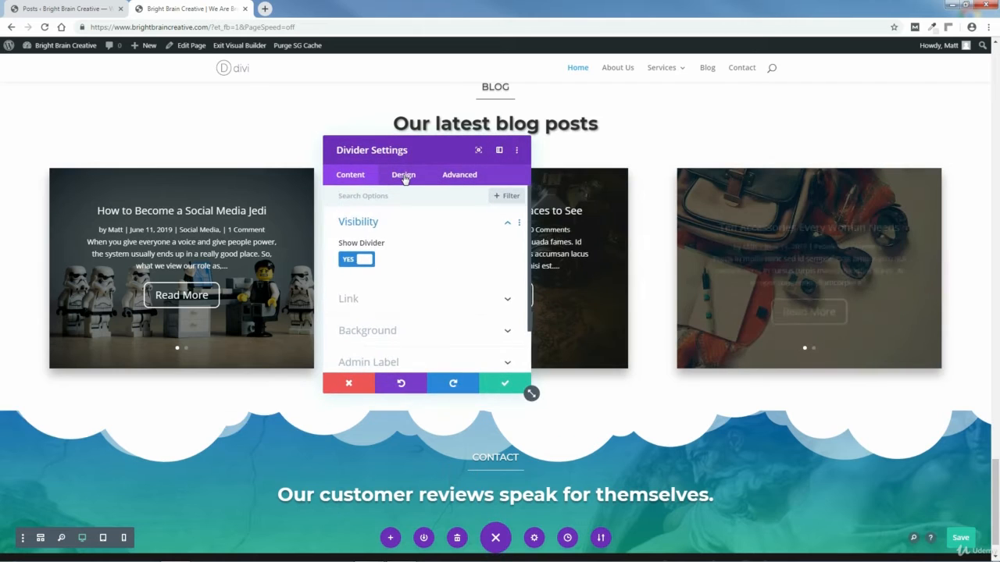
# Step: Lower the divider's Max Width from 10% to 6% under Design > Sizing and save
pyautogui.click(404, 176)
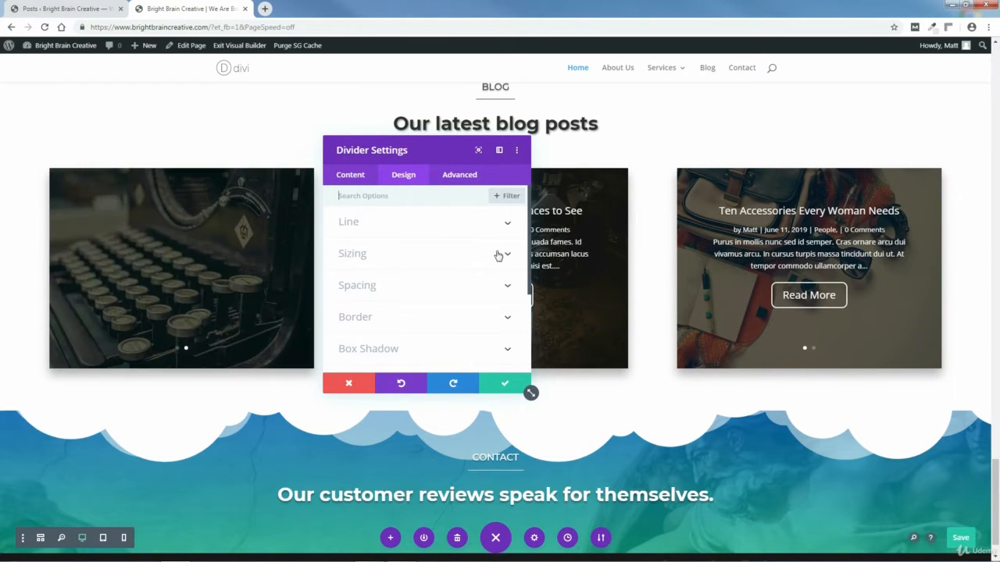
pyautogui.click(507, 256)
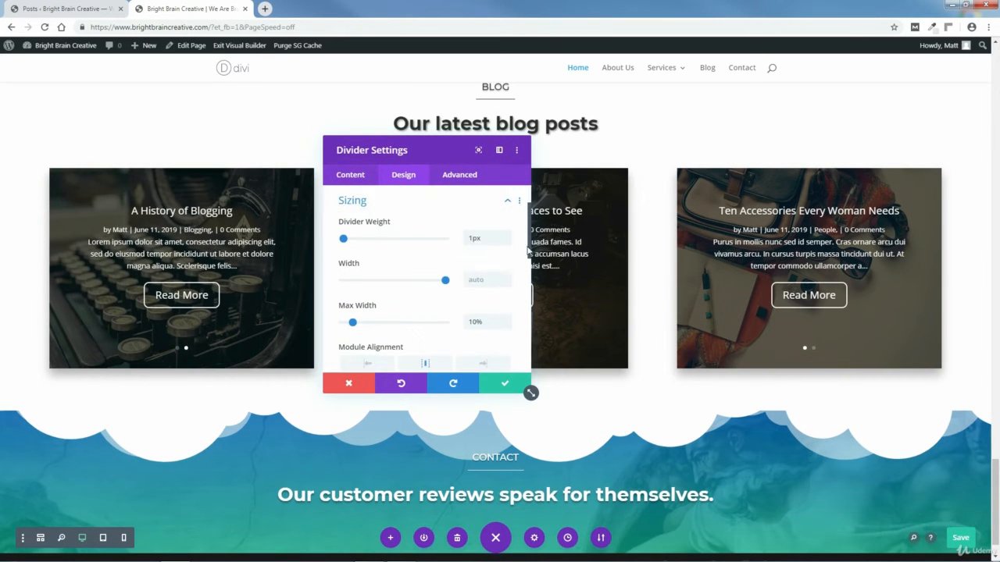
pyautogui.scroll(-2, 516, 258)
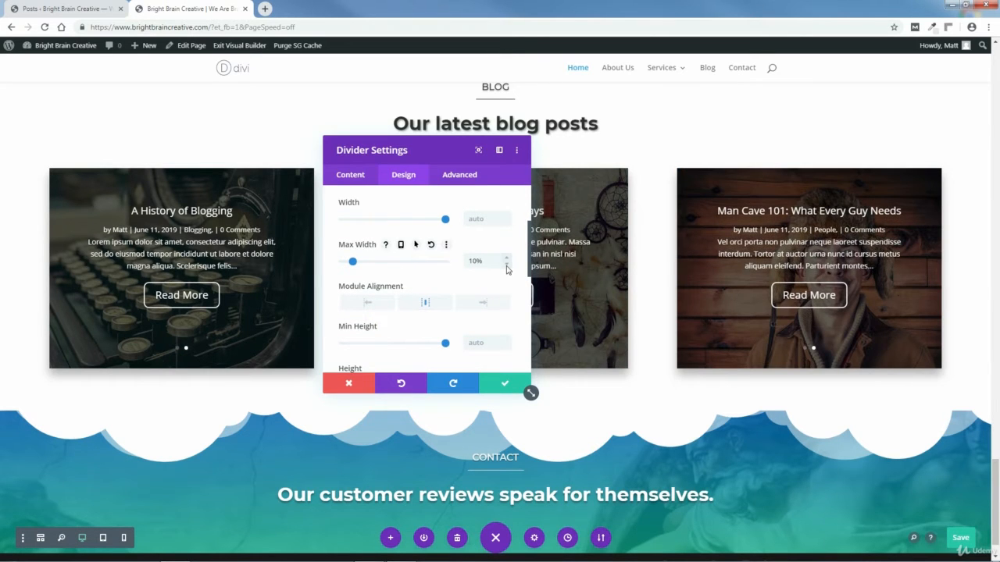
pyautogui.click(506, 266)
pyautogui.click(506, 266)
pyautogui.click(506, 265)
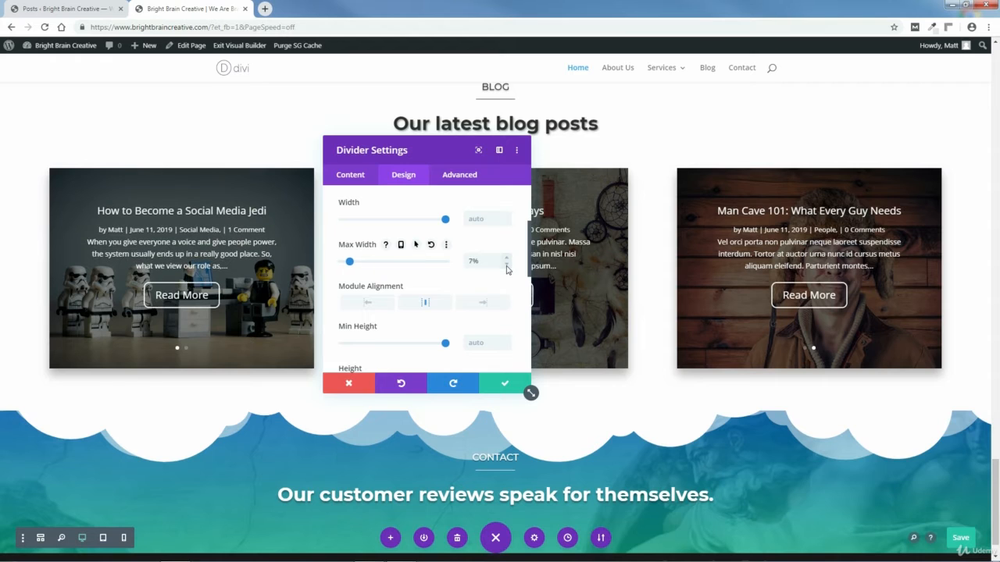
pyautogui.click(505, 386)
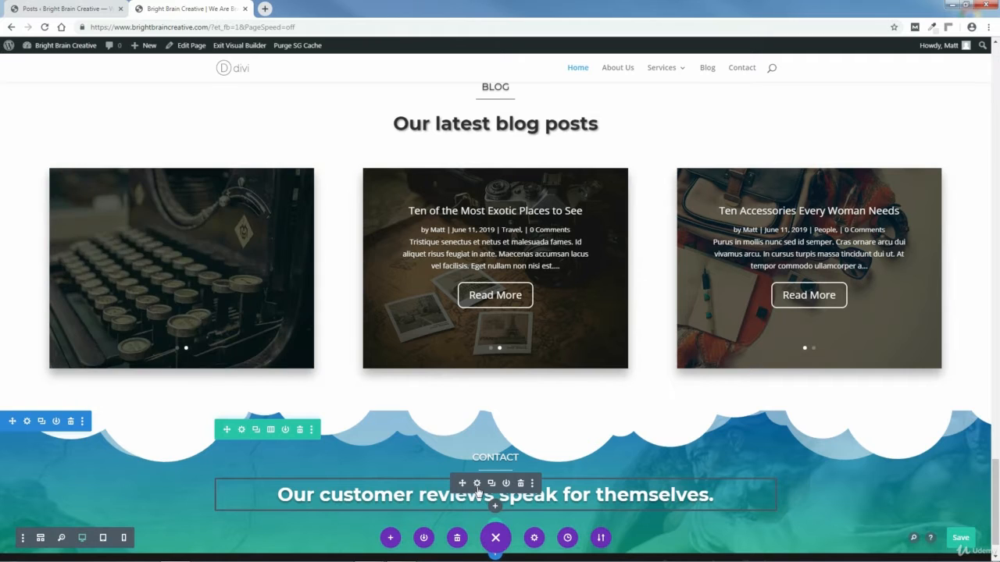
pyautogui.click(477, 484)
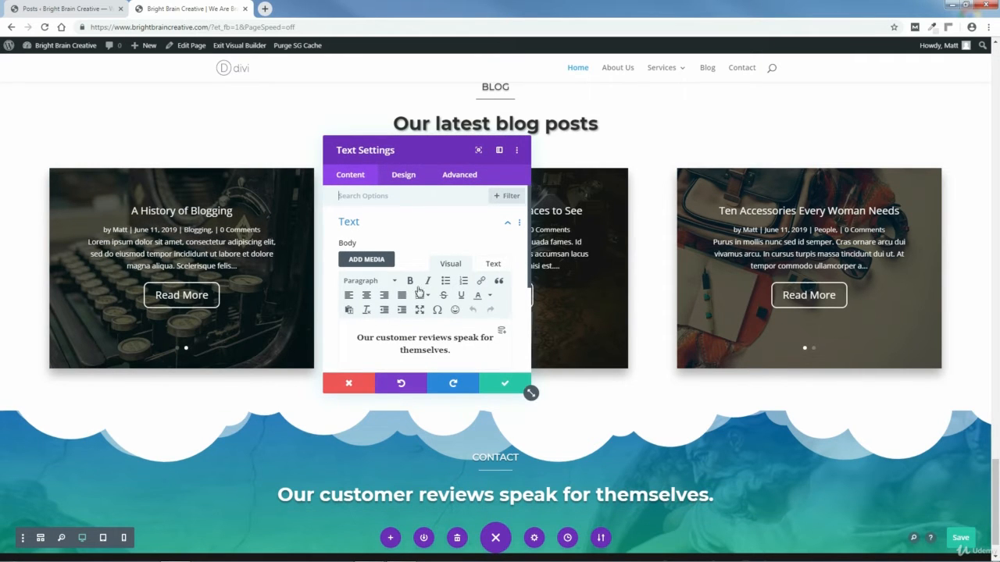
# Step: Replace the reviews sentence with 'Get in touch.' and set its text shadow vertical length to 0.14em
pyautogui.moveTo(407, 343); pyautogui.dragTo(363, 342)
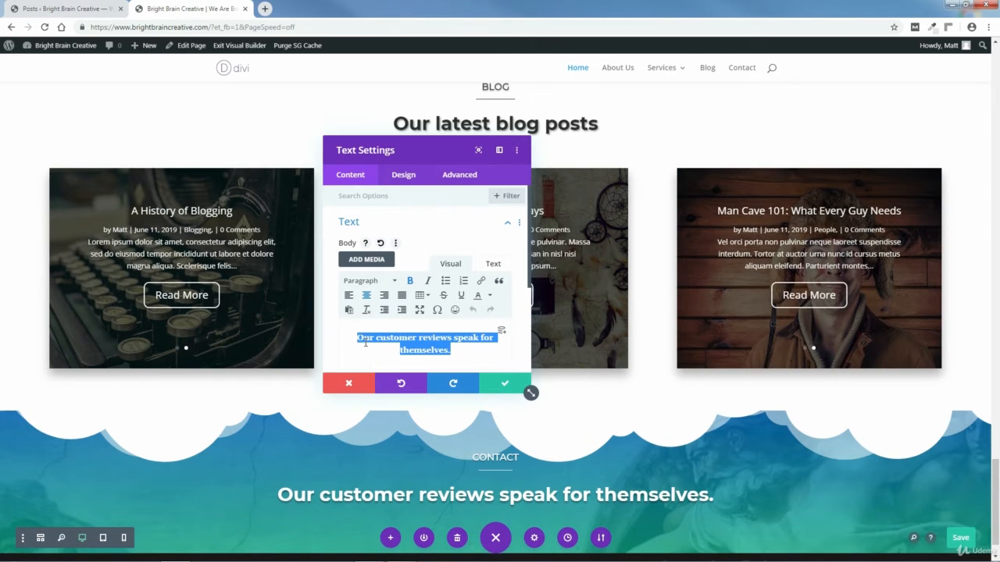
pyautogui.write('Get in')
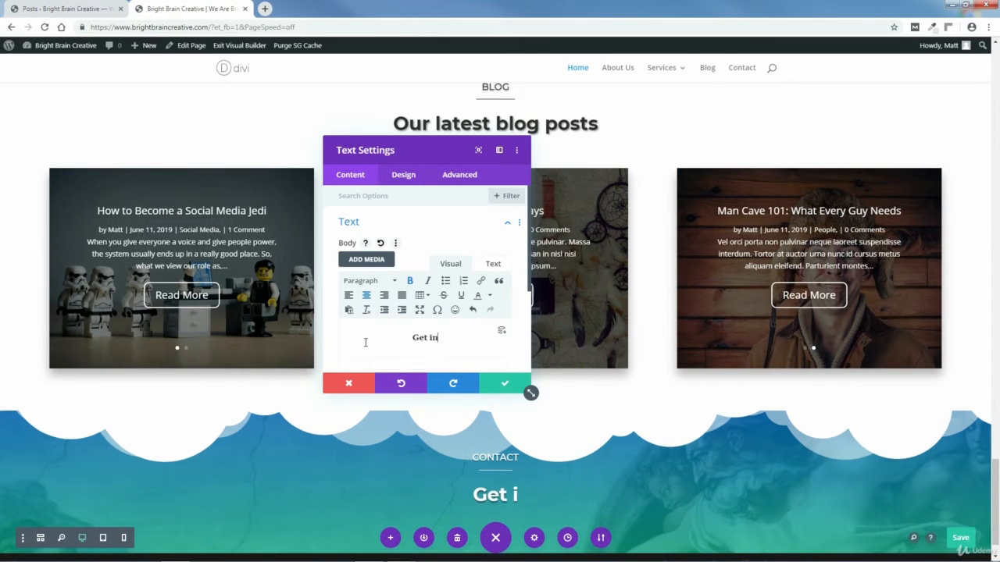
pyautogui.write(' touch')
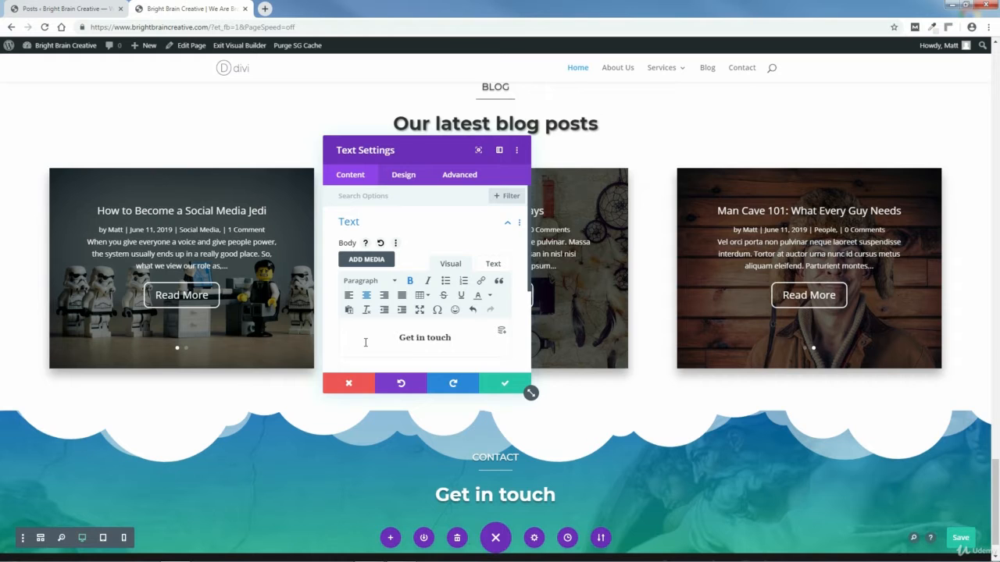
pyautogui.write('.')
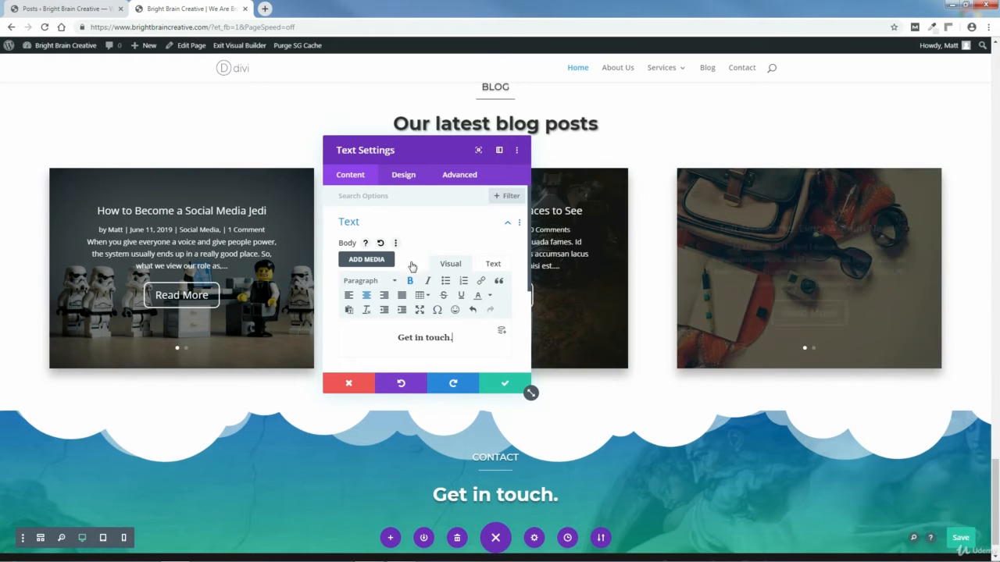
pyautogui.click(400, 173)
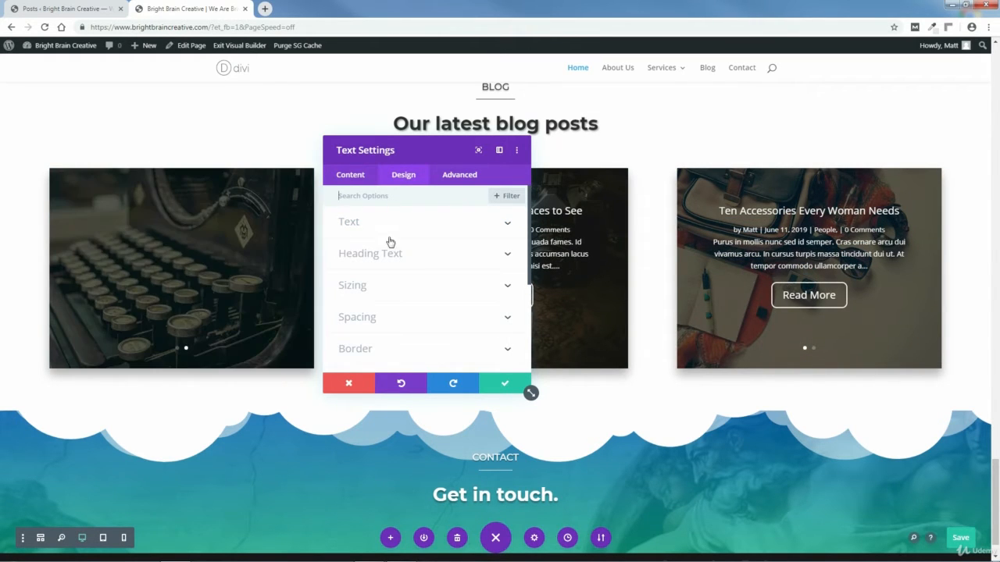
pyautogui.click(506, 225)
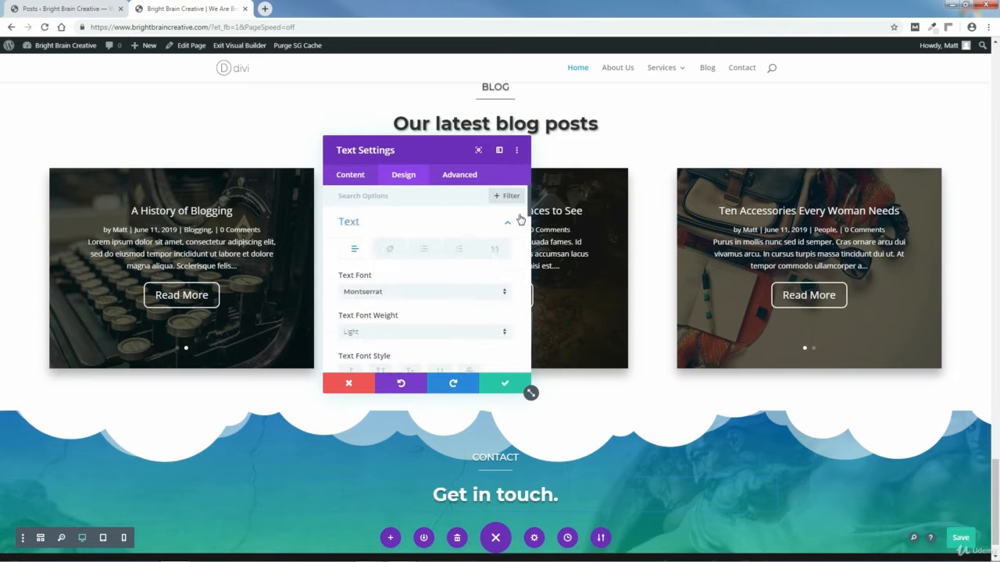
pyautogui.scroll(-5, 529, 211)
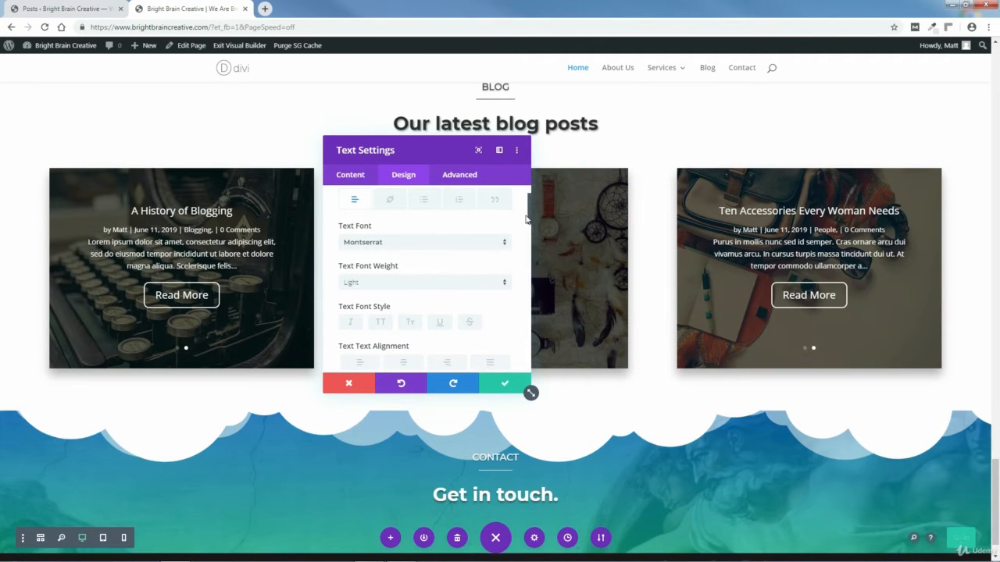
pyautogui.scroll(-4, 528, 243)
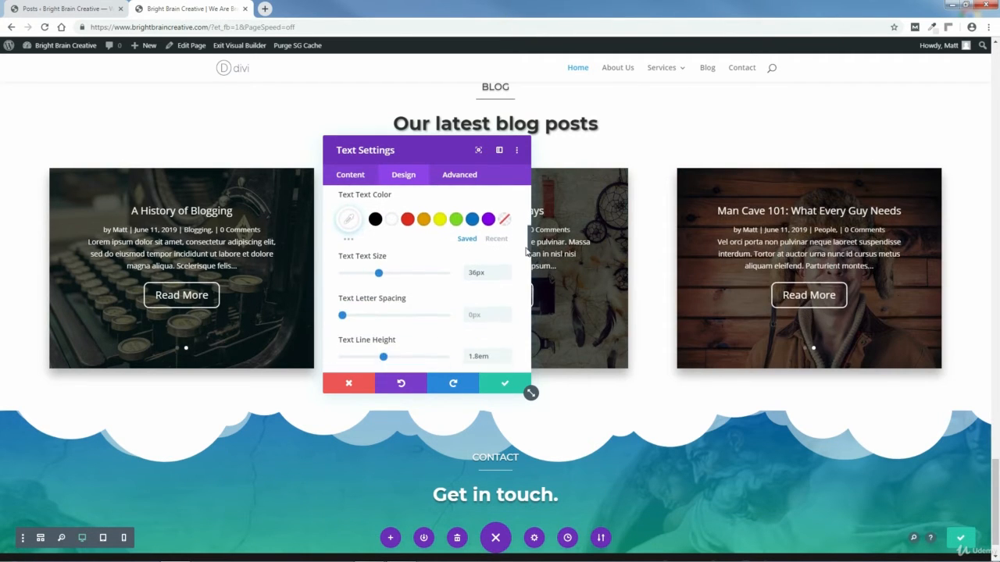
pyautogui.scroll(-4, 528, 264)
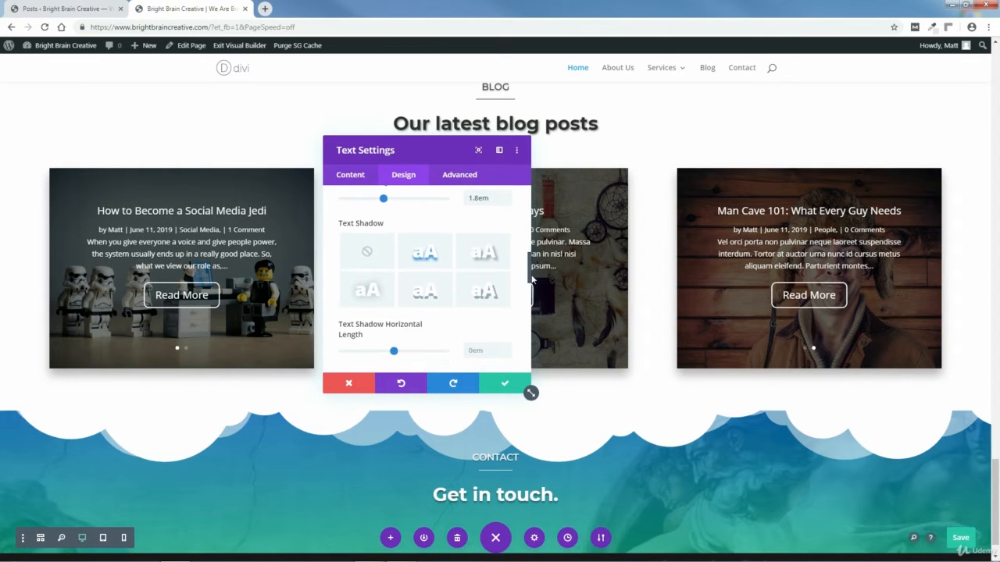
pyautogui.scroll(-3, 531, 281)
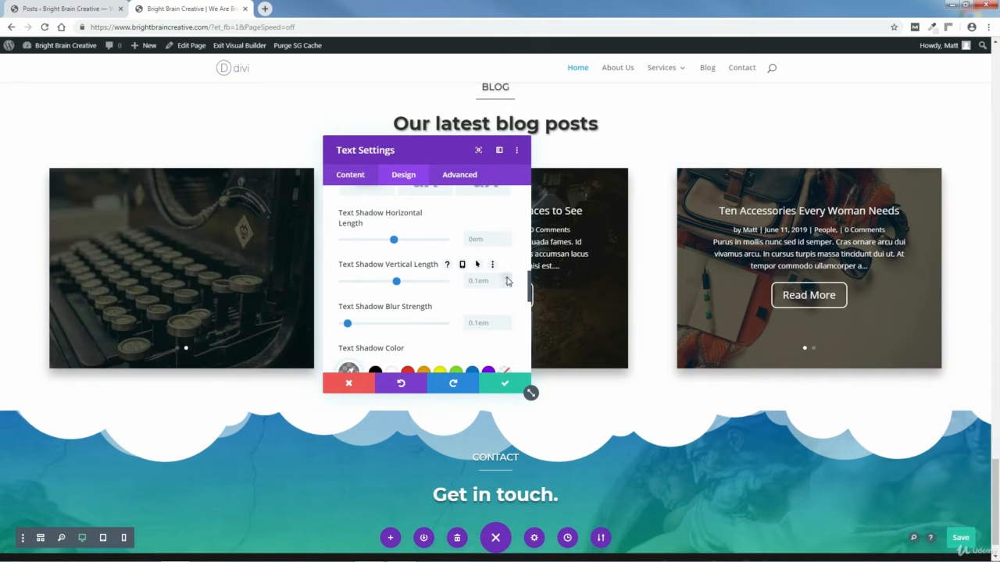
pyautogui.press('Up')
pyautogui.press('Up')
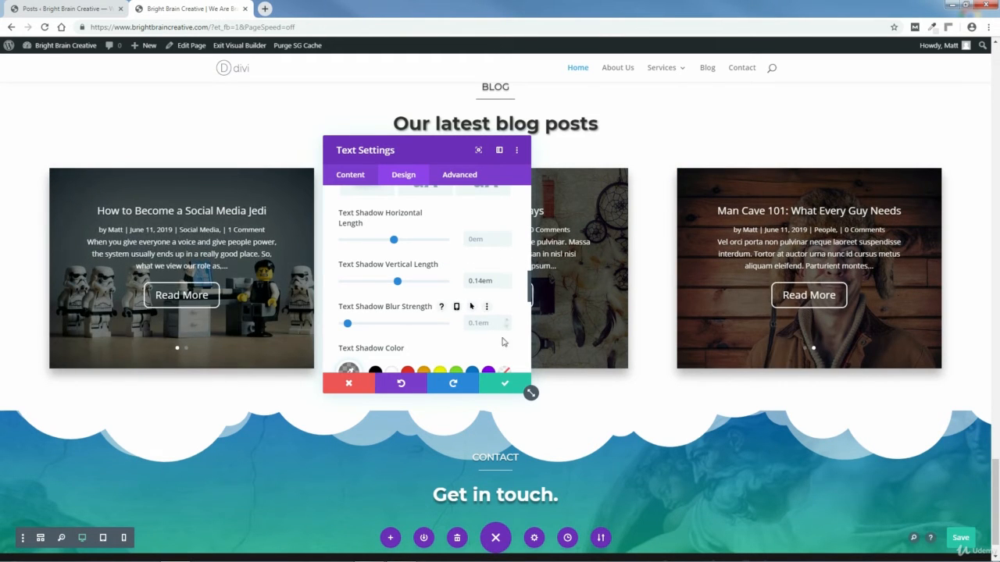
pyautogui.click(505, 384)
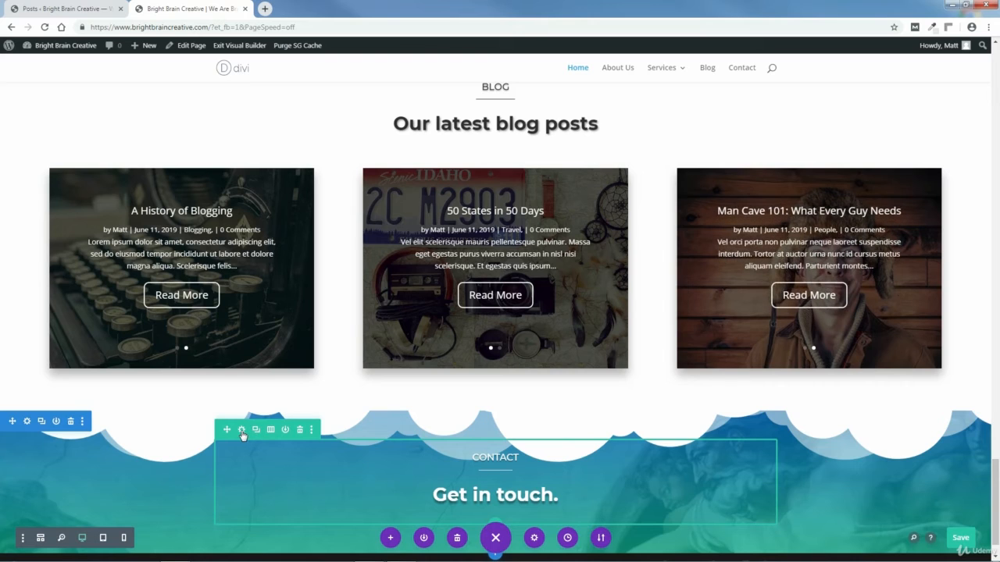
# Step: Set the contact row's top padding to 55px in its spacing settings and save
pyautogui.click(242, 430)
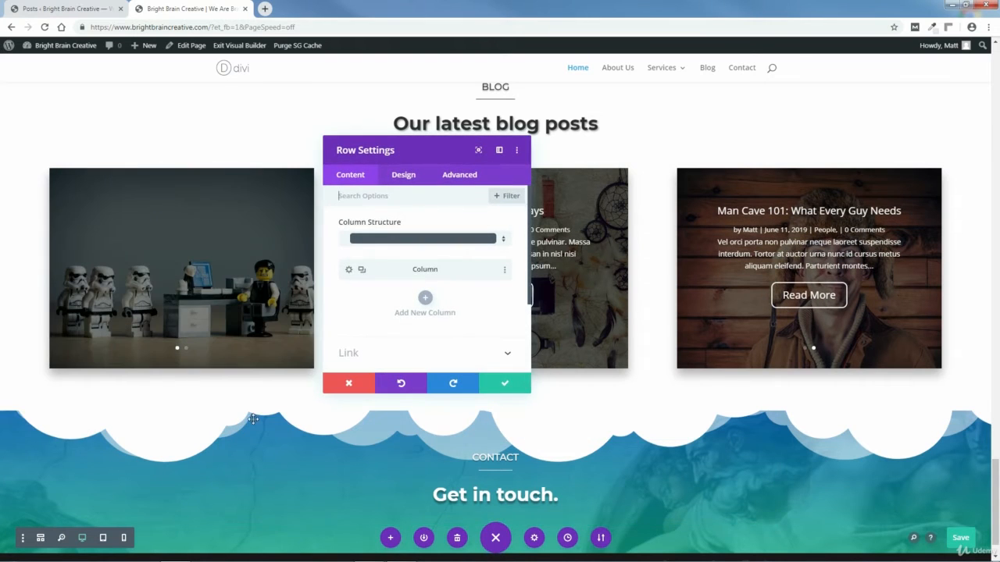
pyautogui.click(404, 176)
pyautogui.click(504, 259)
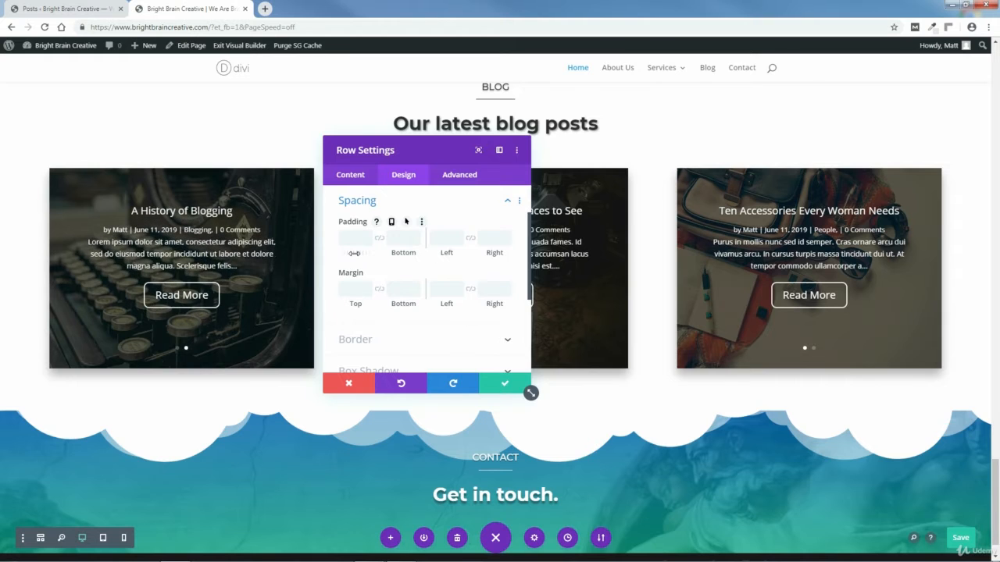
pyautogui.moveTo(354, 253); pyautogui.dragTo(382, 256)
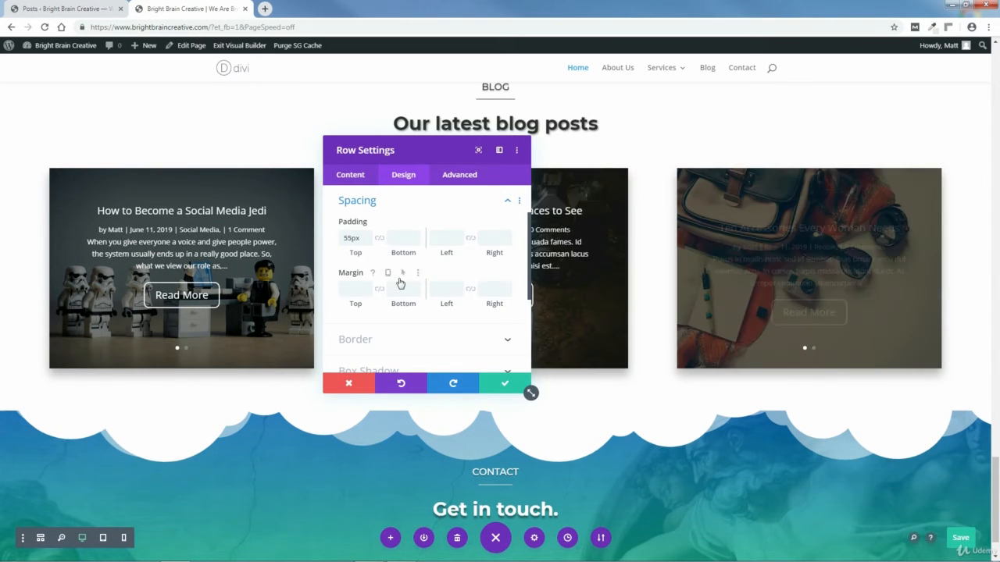
pyautogui.click(506, 384)
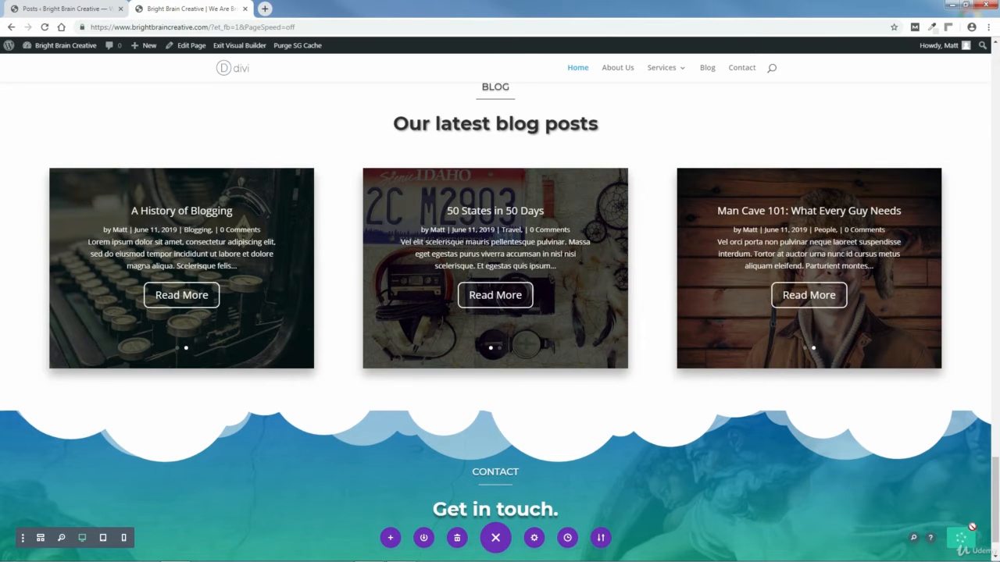
# Step: Drag the contact section's bottom edge down repeatedly so the background extends well below the heading
pyautogui.scroll(-1, 996, 506)
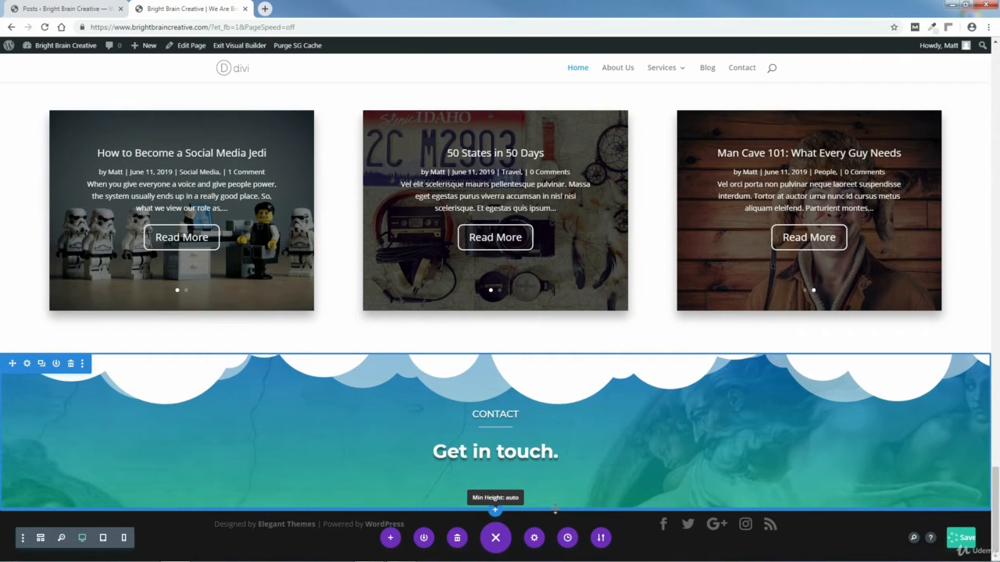
pyautogui.moveTo(555, 509); pyautogui.dragTo(562, 561)
pyautogui.moveTo(996, 496); pyautogui.dragTo(900, 514)
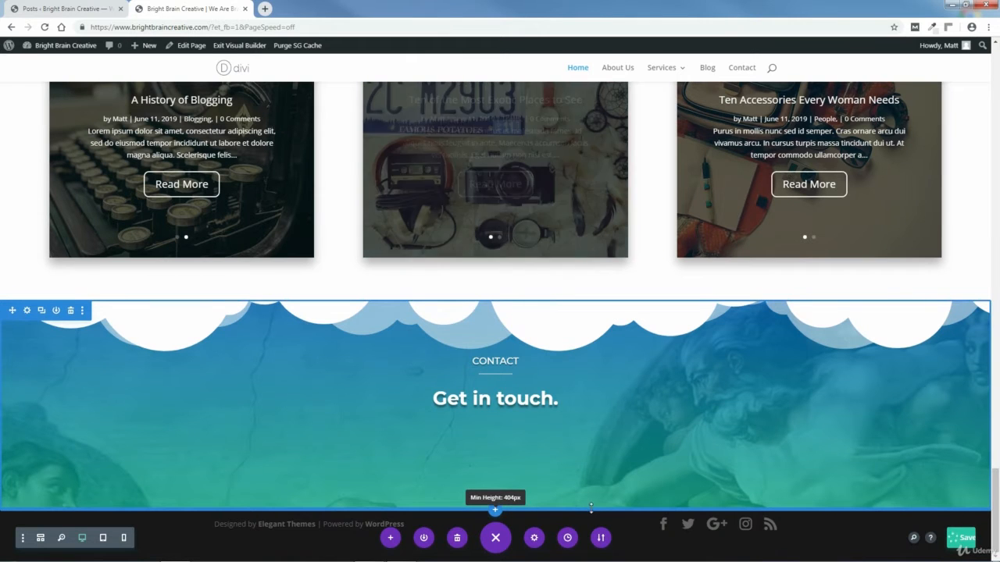
pyautogui.moveTo(590, 511); pyautogui.dragTo(590, 558)
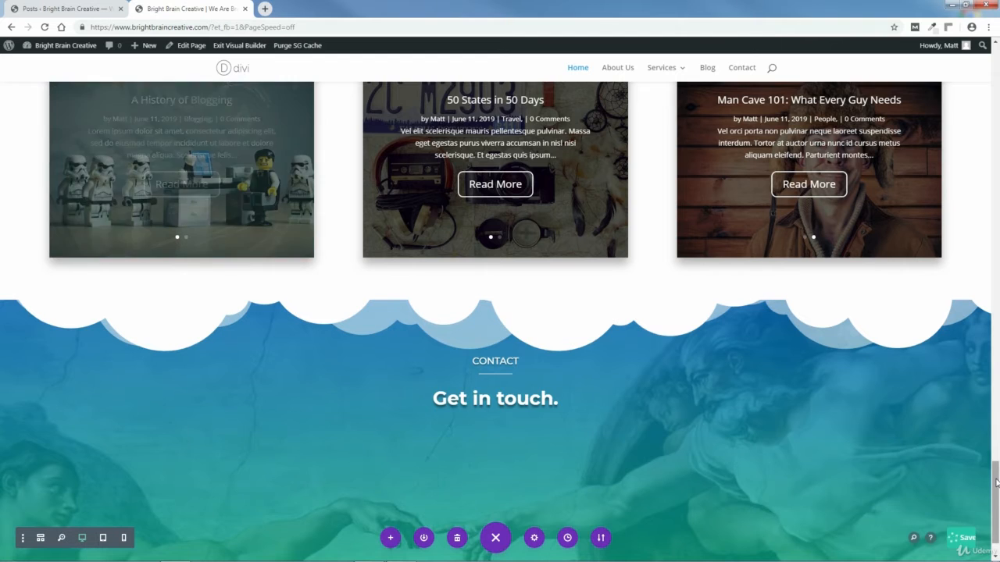
pyautogui.scroll(-1, 662, 532)
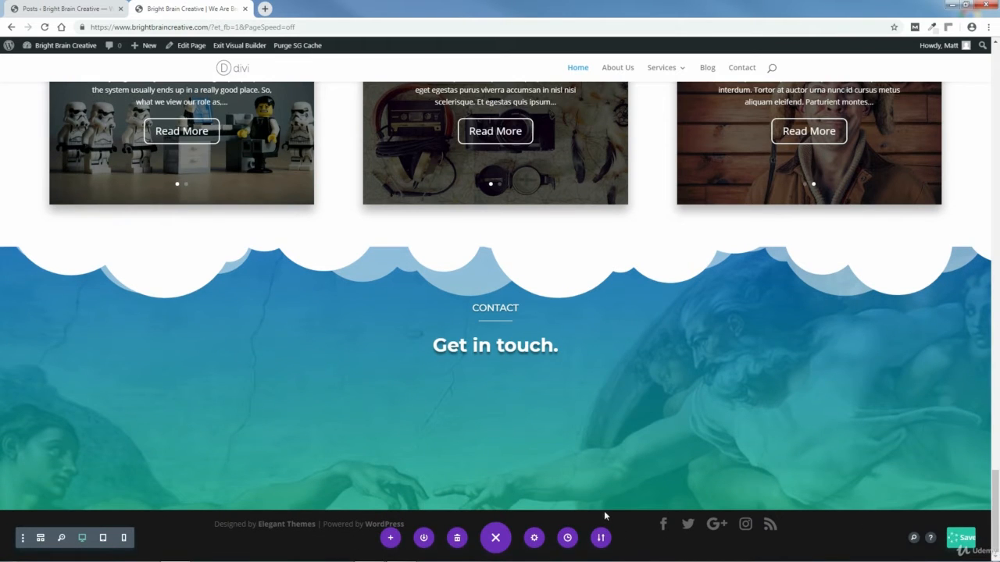
pyautogui.moveTo(609, 521); pyautogui.dragTo(610, 559)
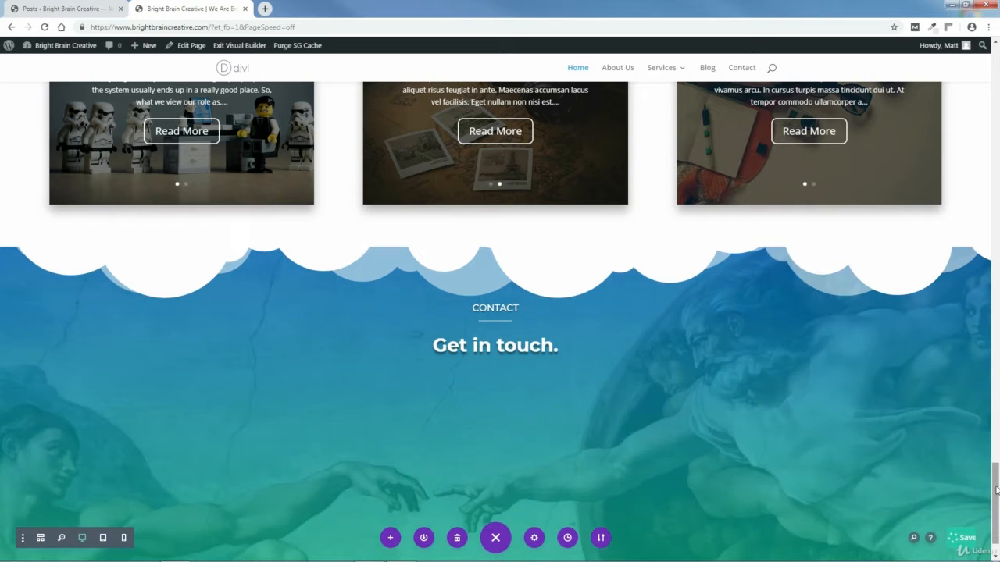
pyautogui.scroll(-1, 997, 530)
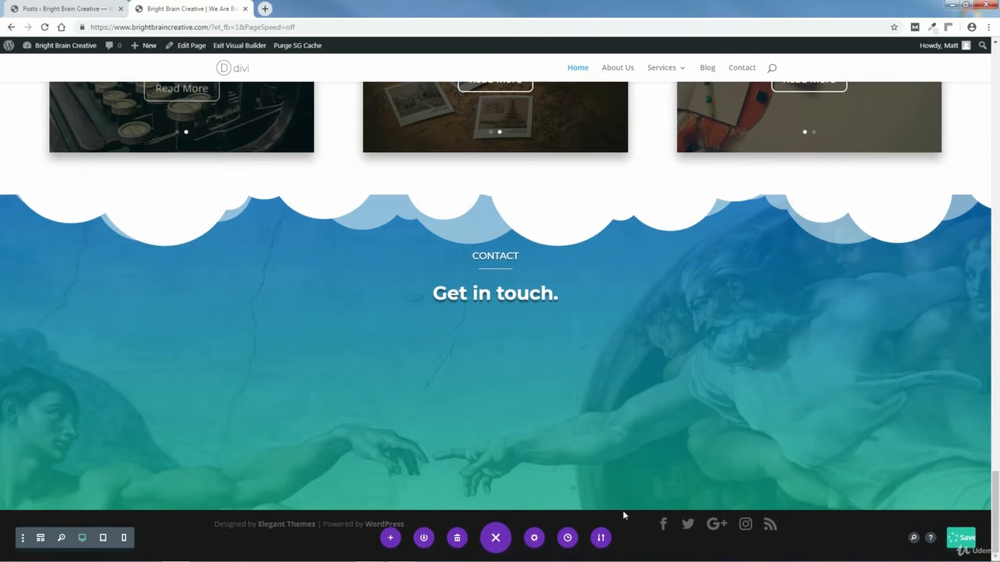
pyautogui.moveTo(624, 511)
pyautogui.moveTo(630, 523); pyautogui.dragTo(630, 561)
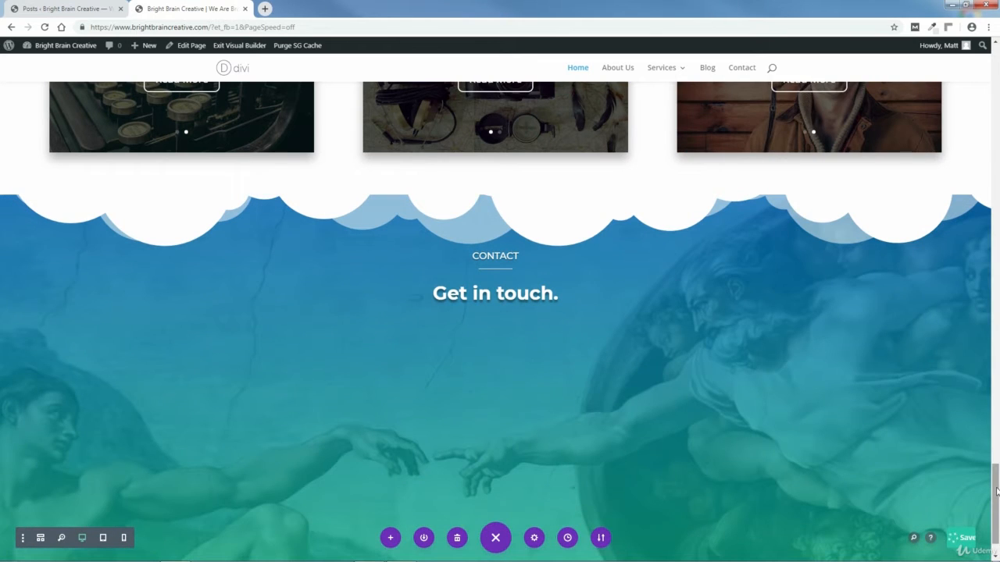
pyautogui.moveTo(997, 491); pyautogui.dragTo(997, 517)
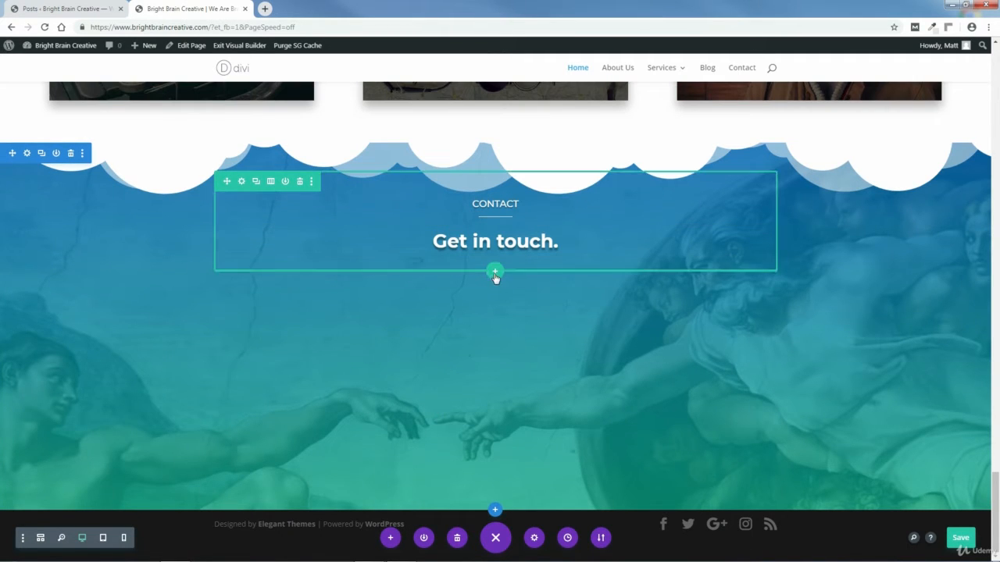
# Step: Insert a single-column row under the heading and add a Text module found by searching 'text'
pyautogui.click(495, 273)
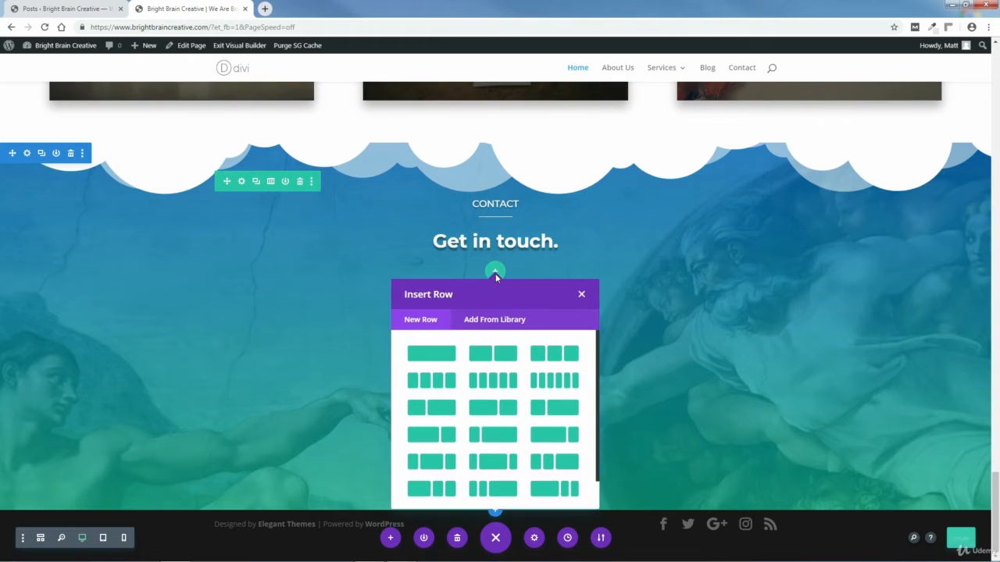
pyautogui.click(434, 354)
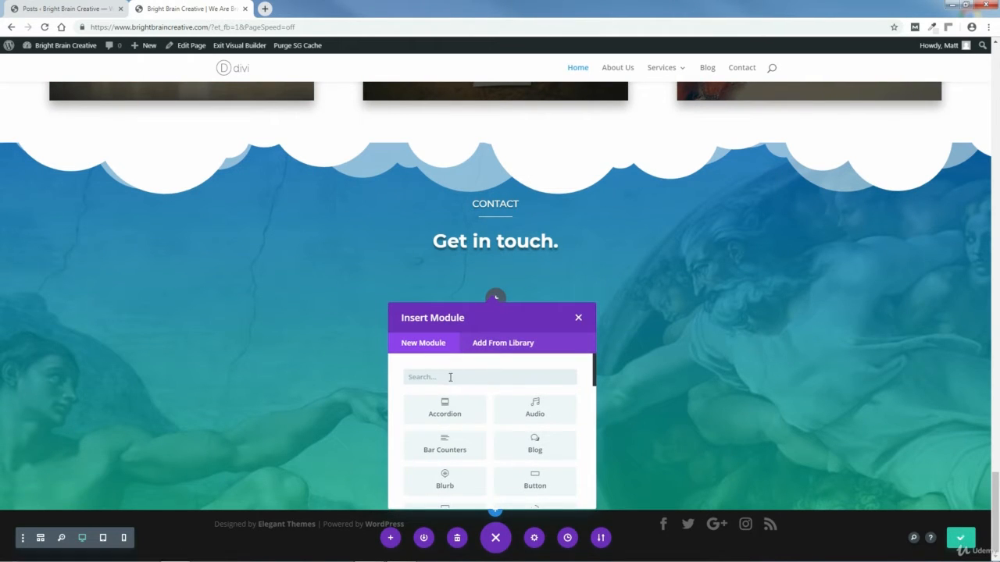
pyautogui.write('text')
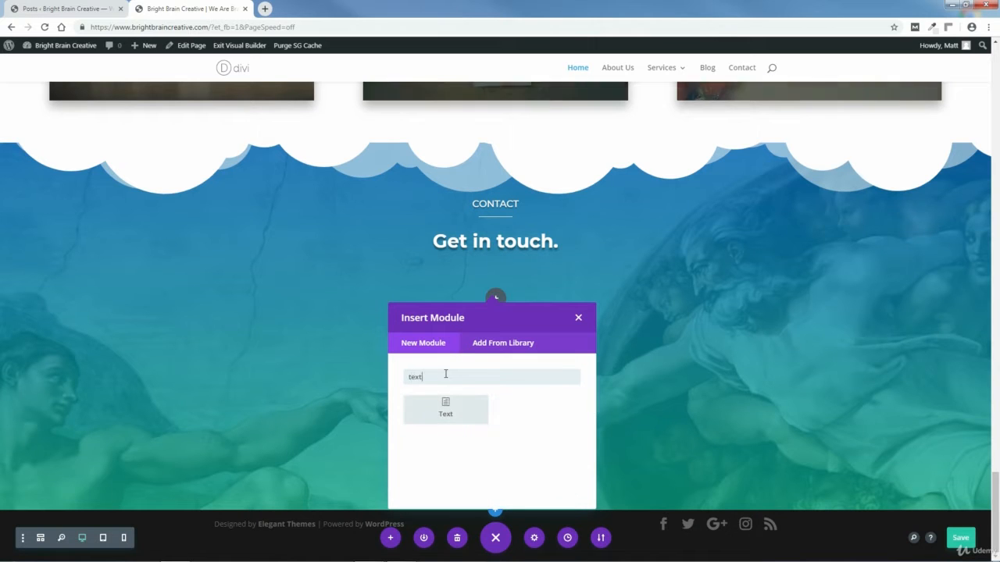
pyautogui.click(452, 412)
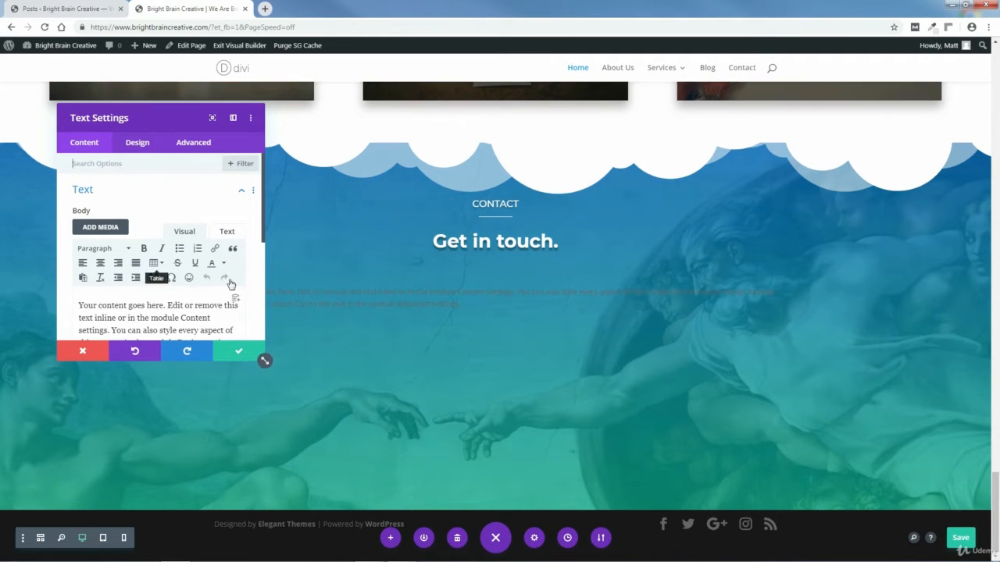
# Step: Dock the Text settings as a sidebar and delete the placeholder body text
pyautogui.click(233, 119)
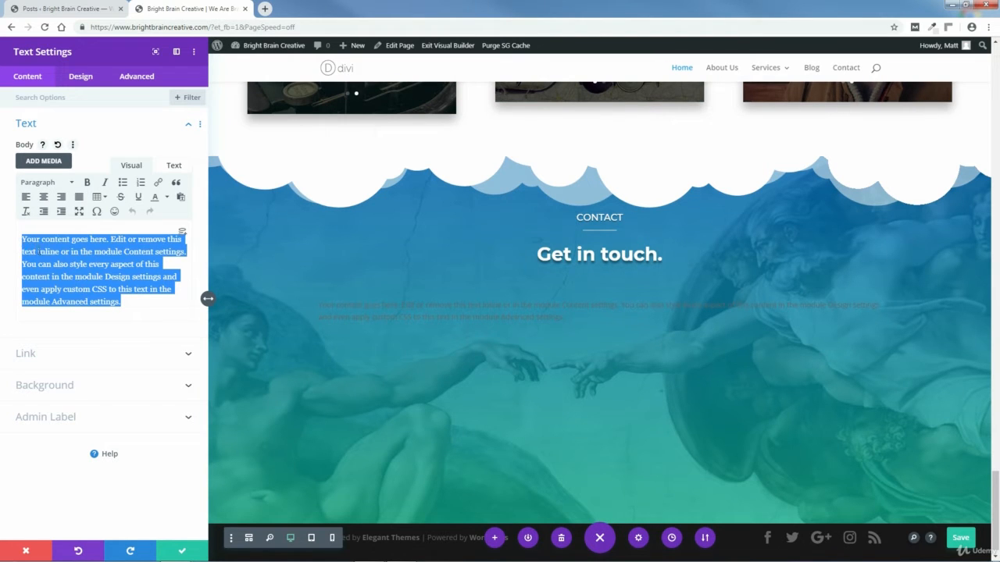
pyautogui.press('BackSpace')
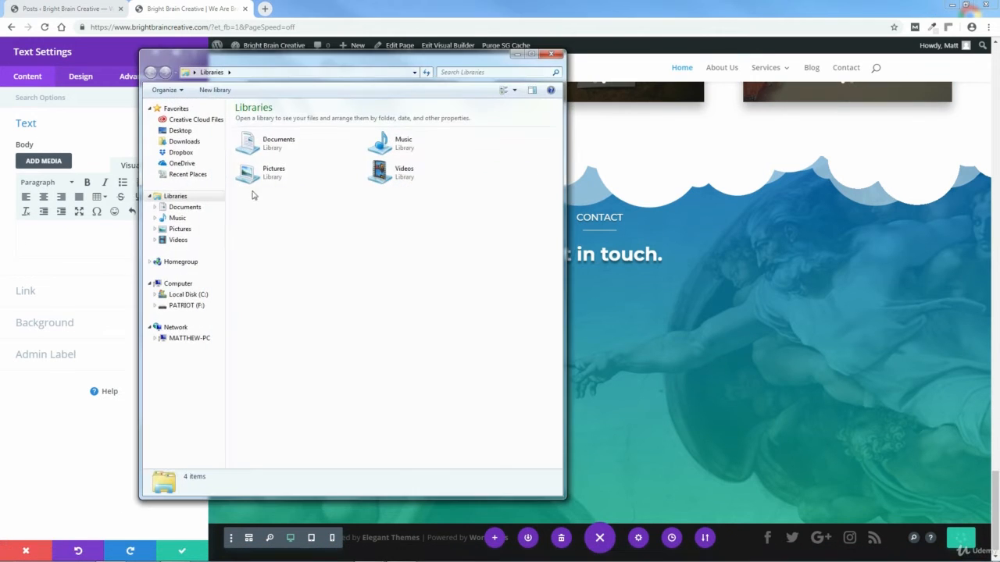
# Step: Open Contact Text.txt from C: > Bright Brain Creative Website > PAGES > HOME PAGE > 8-CONTACT SECTION > TEXT
pyautogui.click(195, 296)
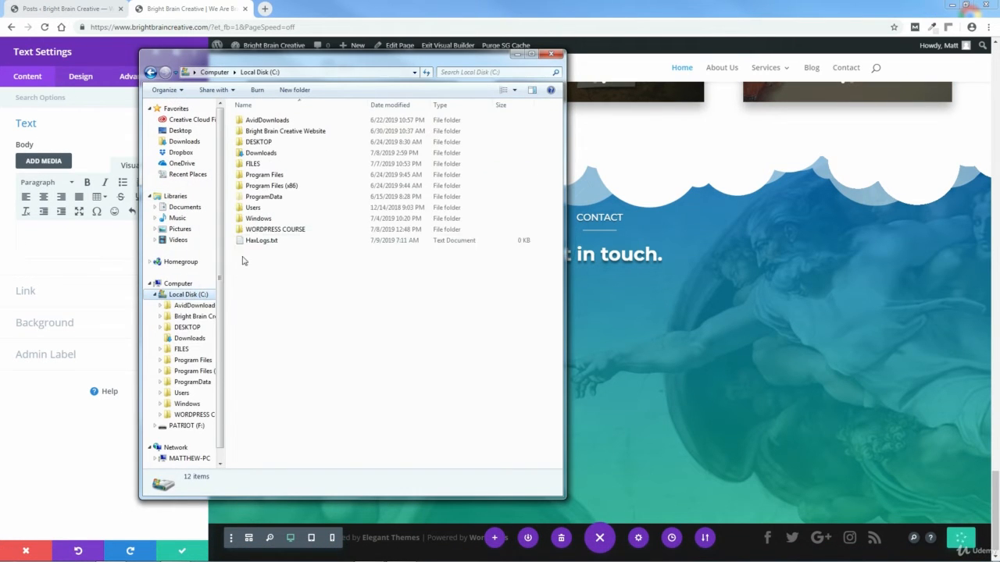
pyautogui.click(266, 134)
pyautogui.doubleClick(266, 135)
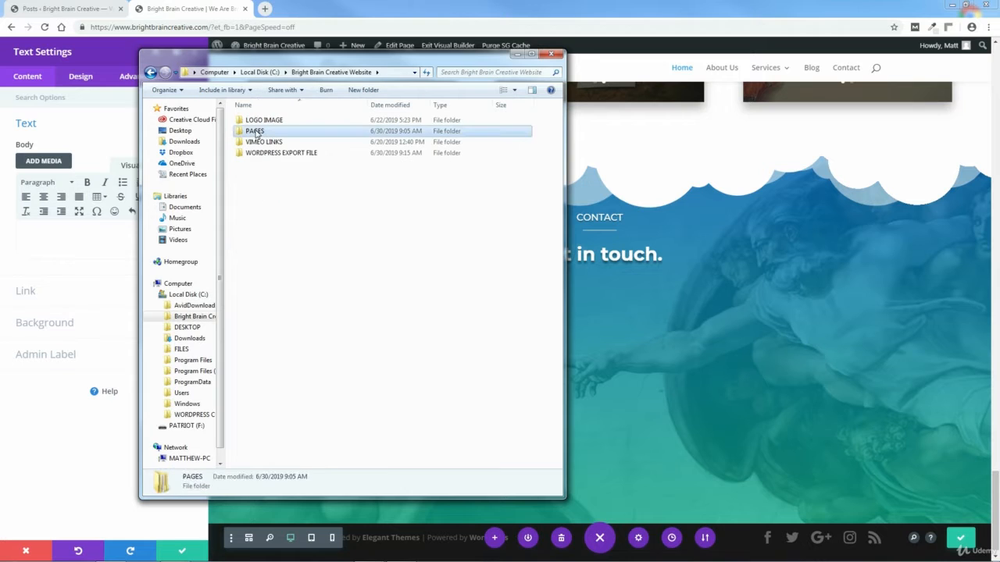
pyautogui.doubleClick(261, 131)
pyautogui.click(258, 154)
pyautogui.doubleClick(257, 155)
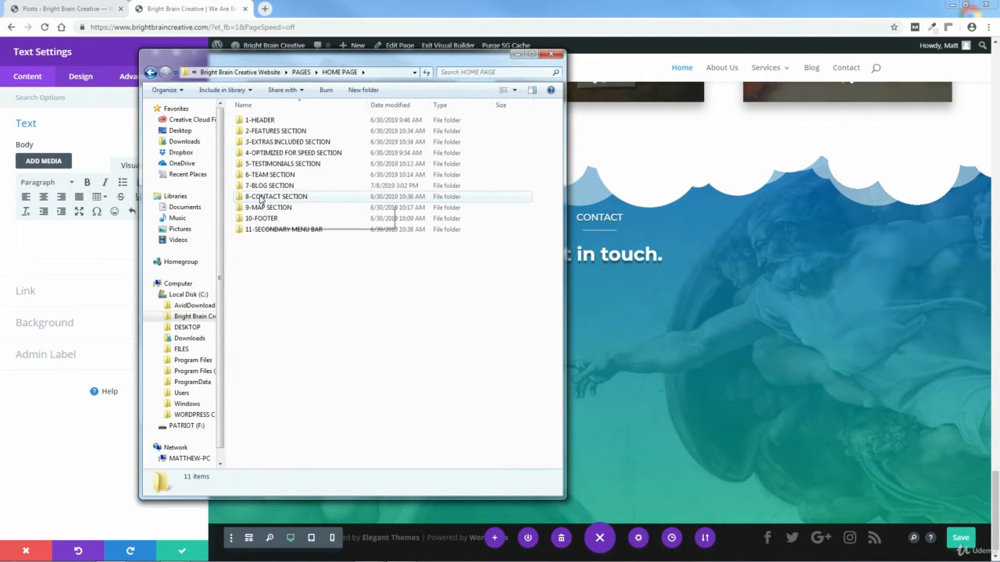
pyautogui.click(259, 196)
pyautogui.doubleClick(259, 196)
pyautogui.doubleClick(254, 141)
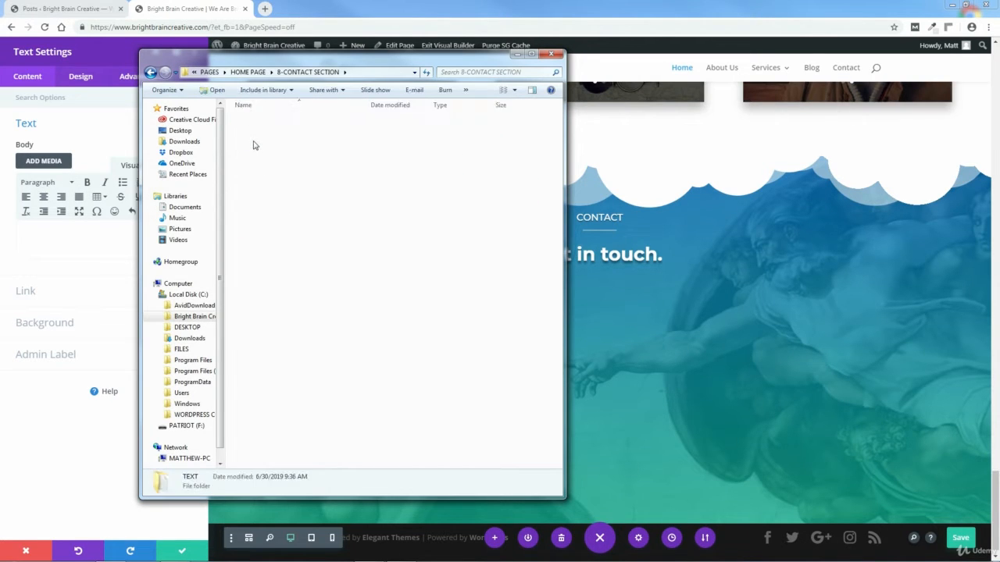
pyautogui.doubleClick(258, 120)
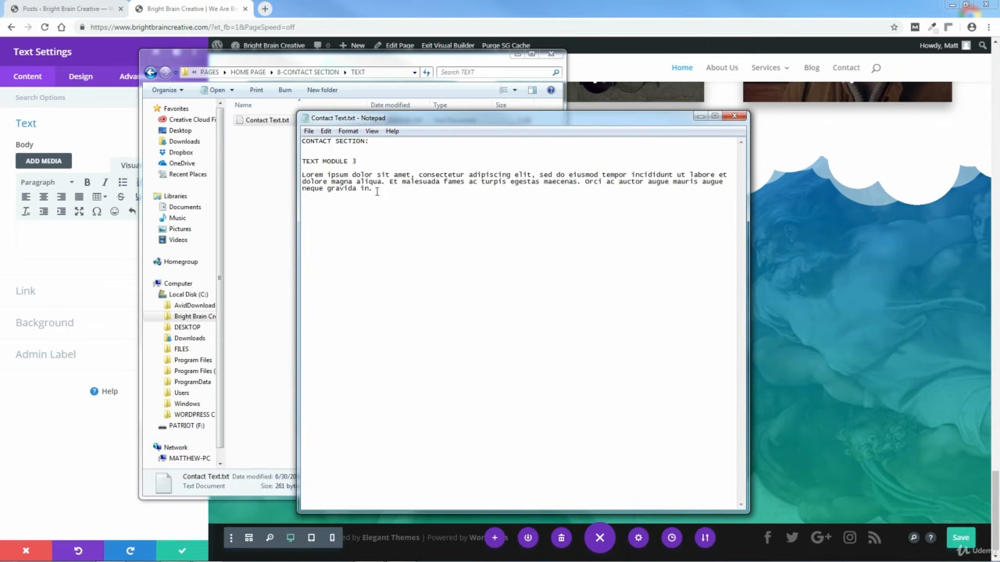
# Step: Copy the Lorem ipsum paragraph, then close Notepad and the Explorer window
pyautogui.moveTo(376, 191); pyautogui.dragTo(304, 174)
pyautogui.rightClick(323, 181)
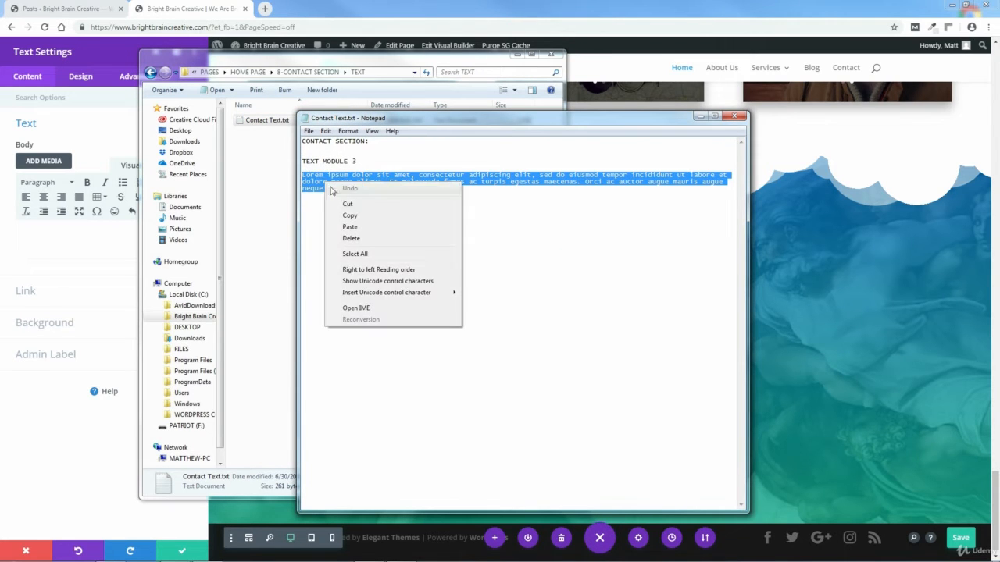
pyautogui.click(349, 217)
pyautogui.click(735, 116)
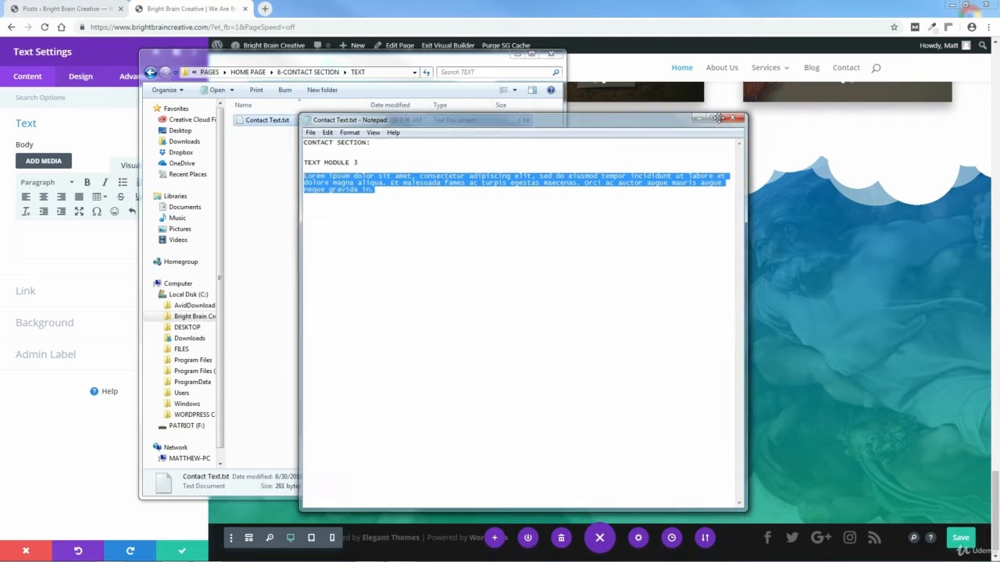
pyautogui.click(552, 53)
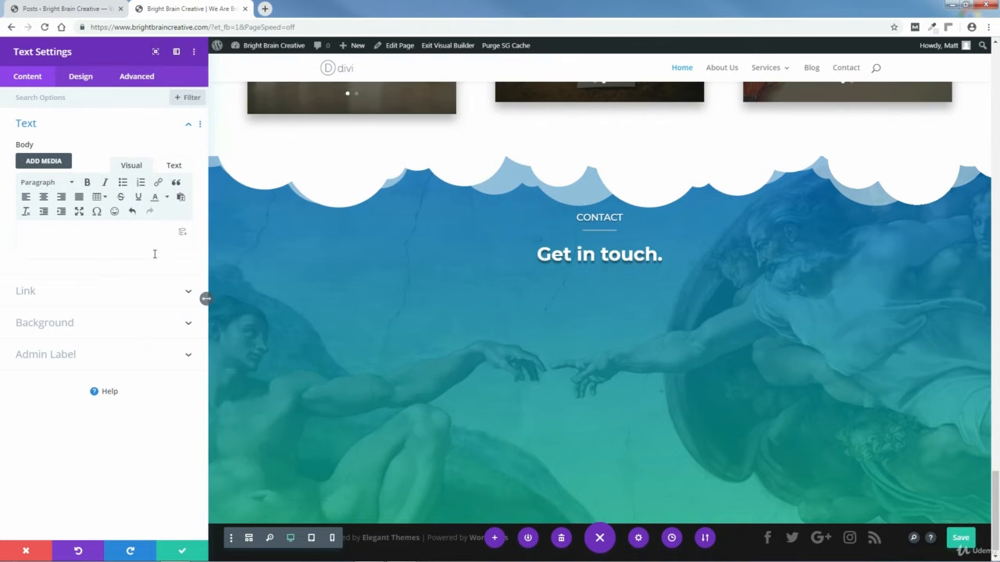
# Step: Paste the Lorem ipsum paragraph into the Text module body and centre it
pyautogui.rightClick(80, 249)
pyautogui.click(105, 313)
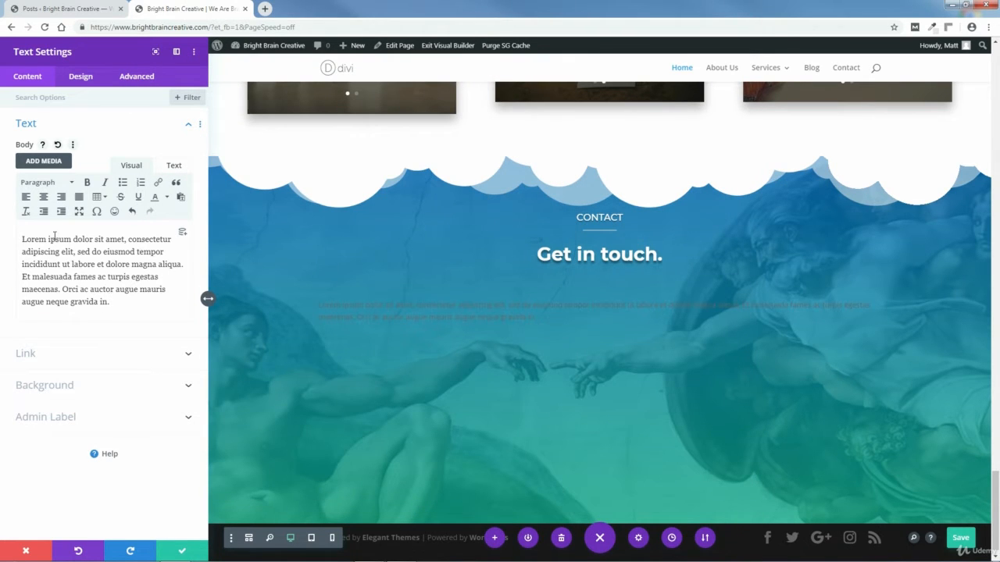
pyautogui.hotkey('ctrl', 'a')
pyautogui.click(44, 197)
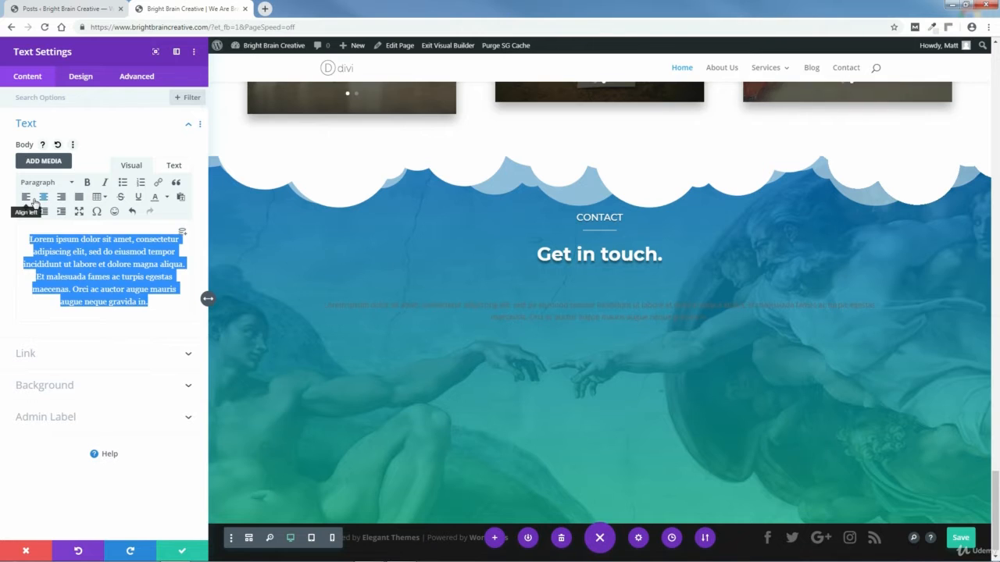
# Step: Style the paragraph as Light-weight white Arial at 16px with 1.8em line height
pyautogui.click(77, 81)
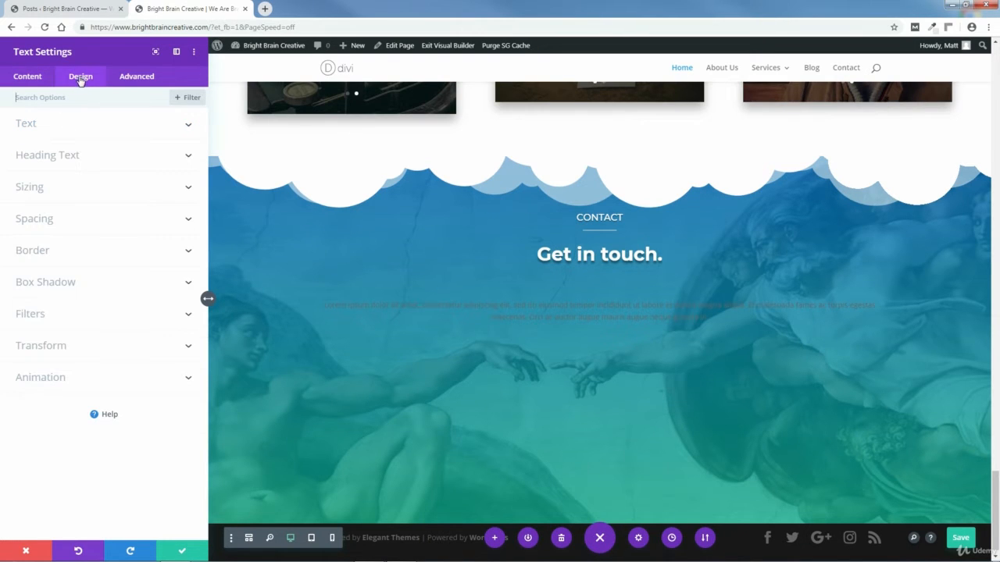
pyautogui.click(188, 128)
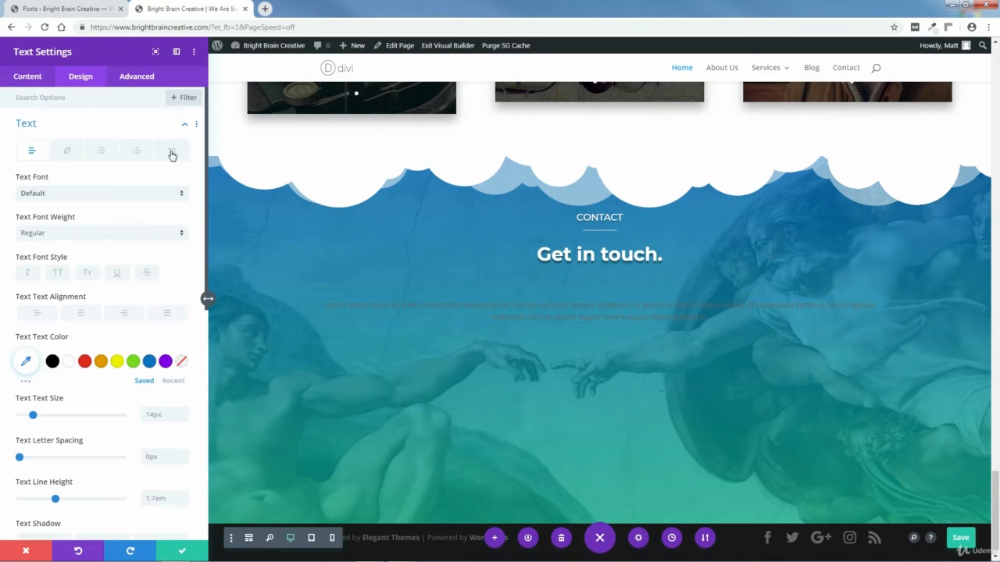
pyautogui.click(181, 196)
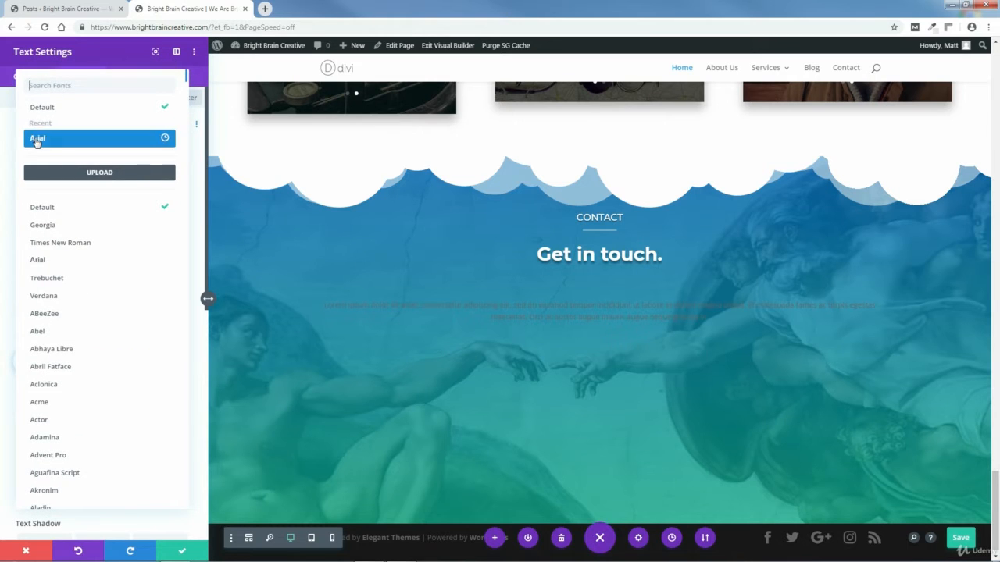
pyautogui.click(36, 141)
pyautogui.click(58, 234)
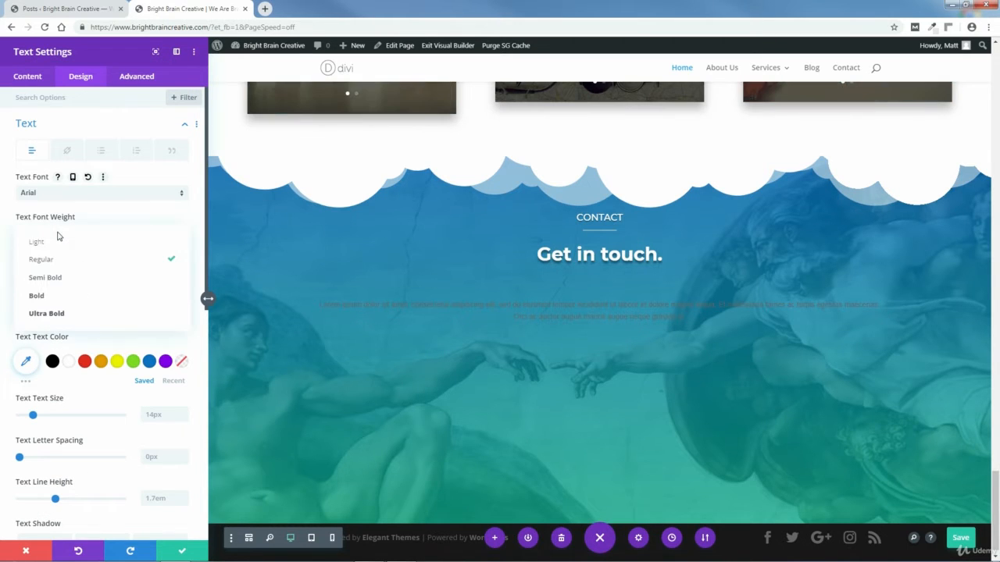
pyautogui.click(47, 242)
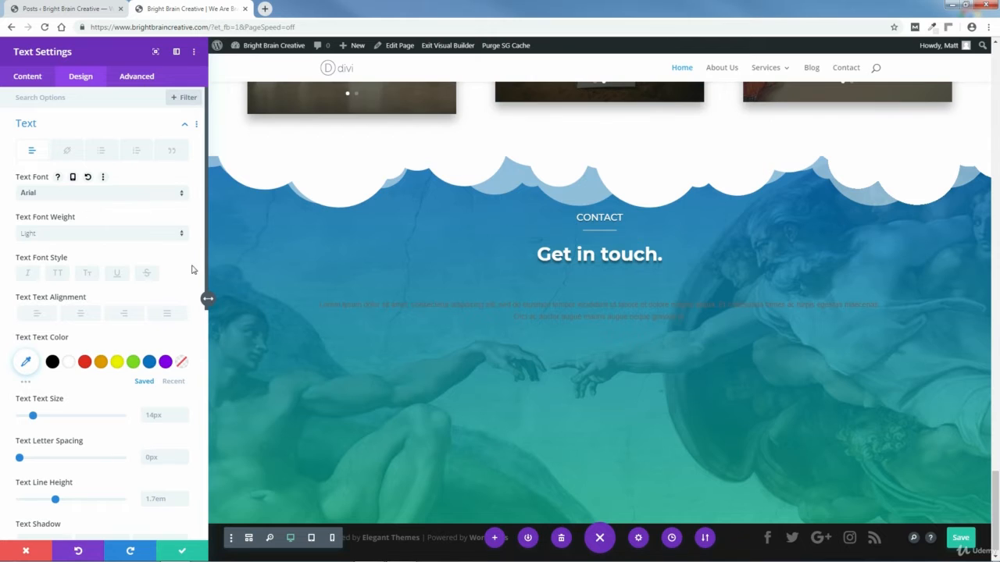
pyautogui.scroll(-3, 207, 268)
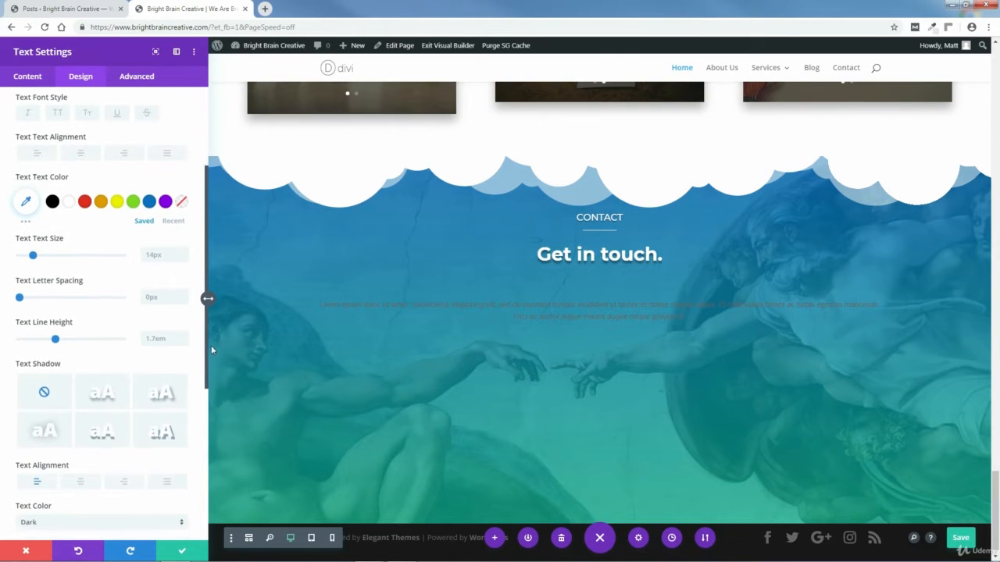
pyautogui.click(69, 194)
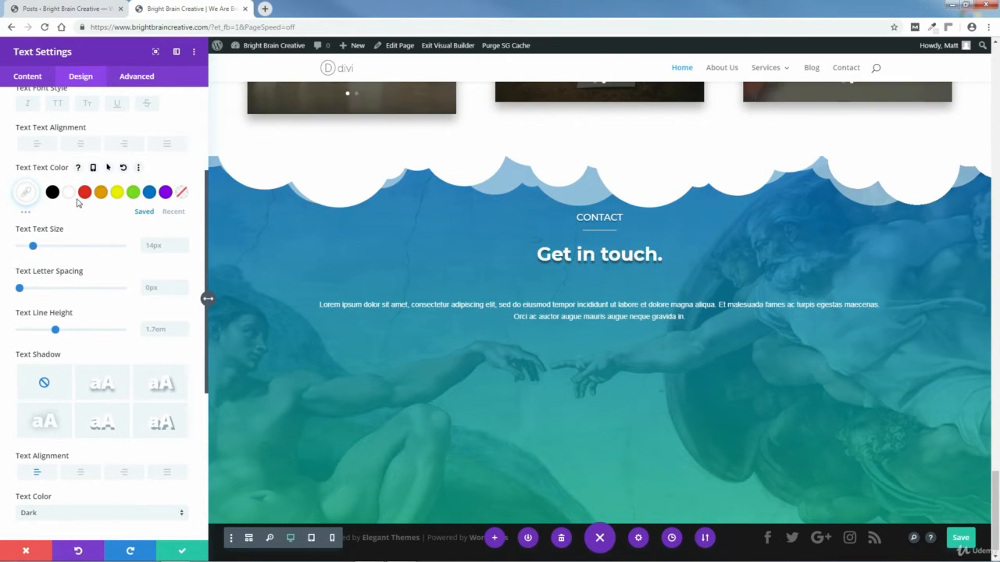
pyautogui.click(185, 244)
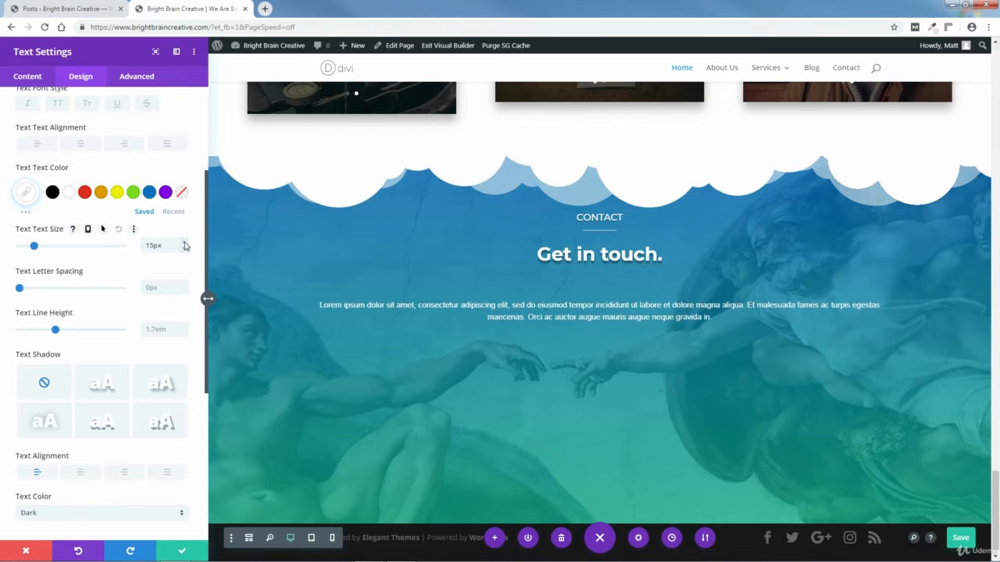
pyautogui.click(185, 244)
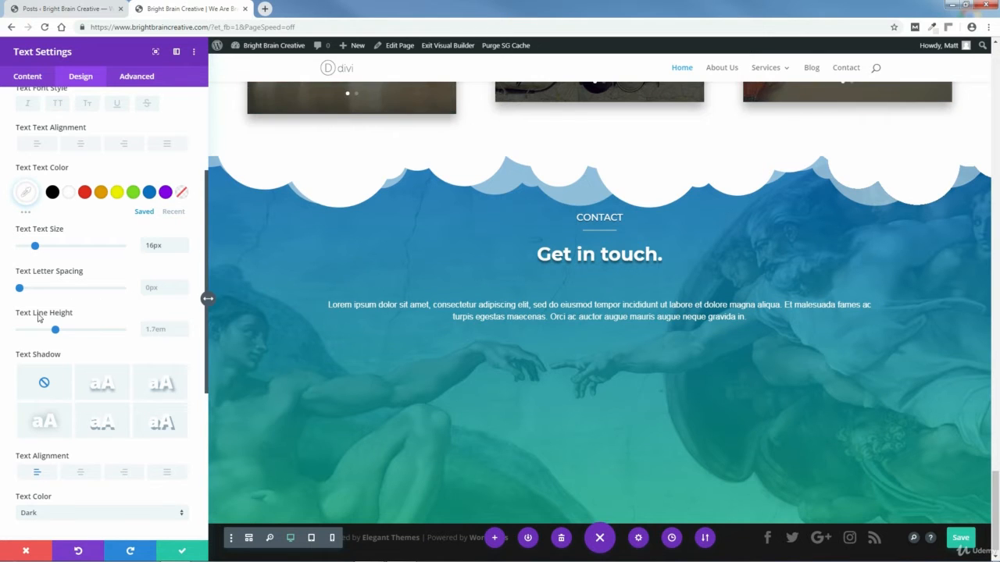
pyautogui.click(183, 327)
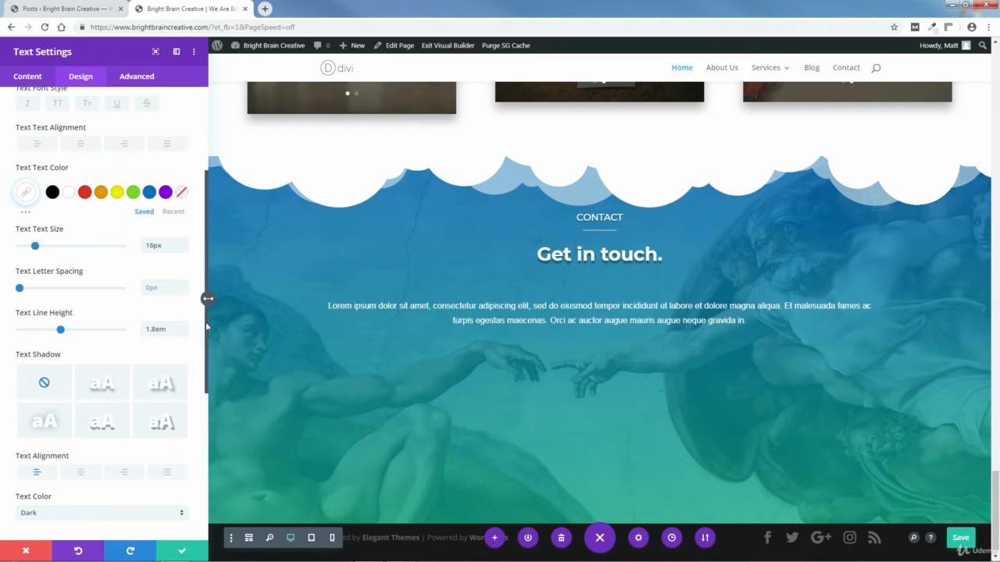
pyautogui.scroll(3, 192, 201)
pyautogui.click(185, 128)
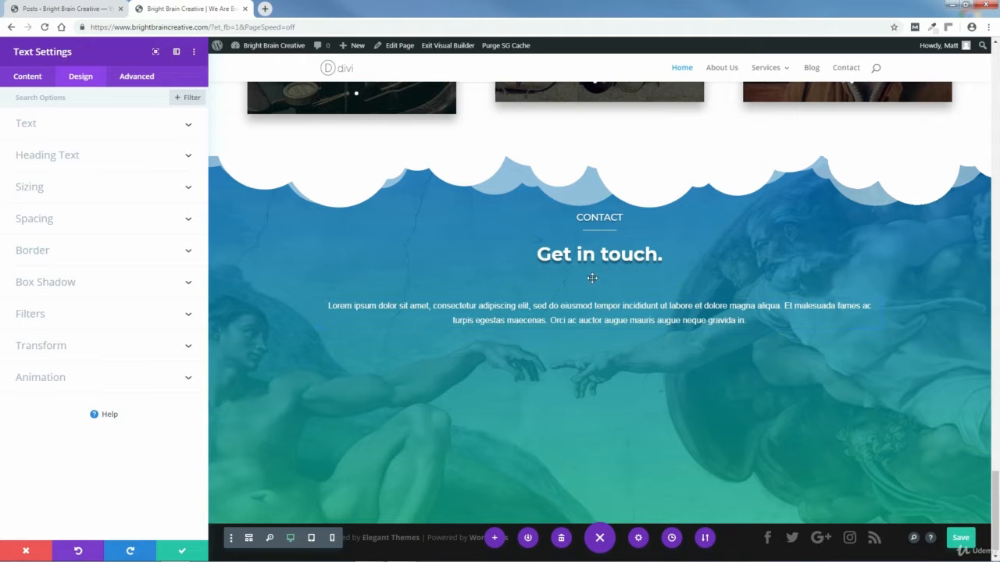
# Step: Give the paragraph a -20px top margin, apply the Text module settings and save the page
pyautogui.click(42, 221)
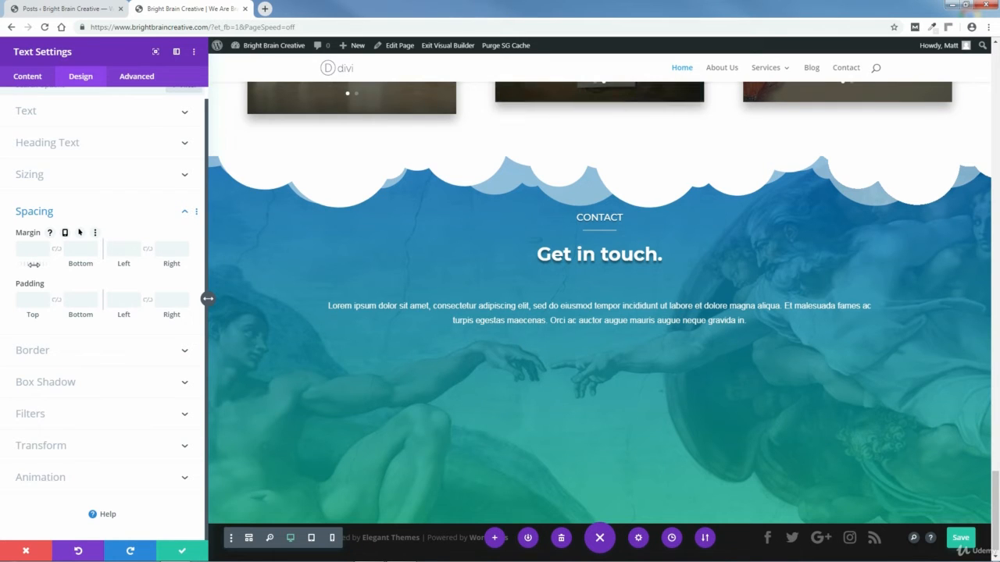
pyautogui.moveTo(34, 265); pyautogui.dragTo(21, 268)
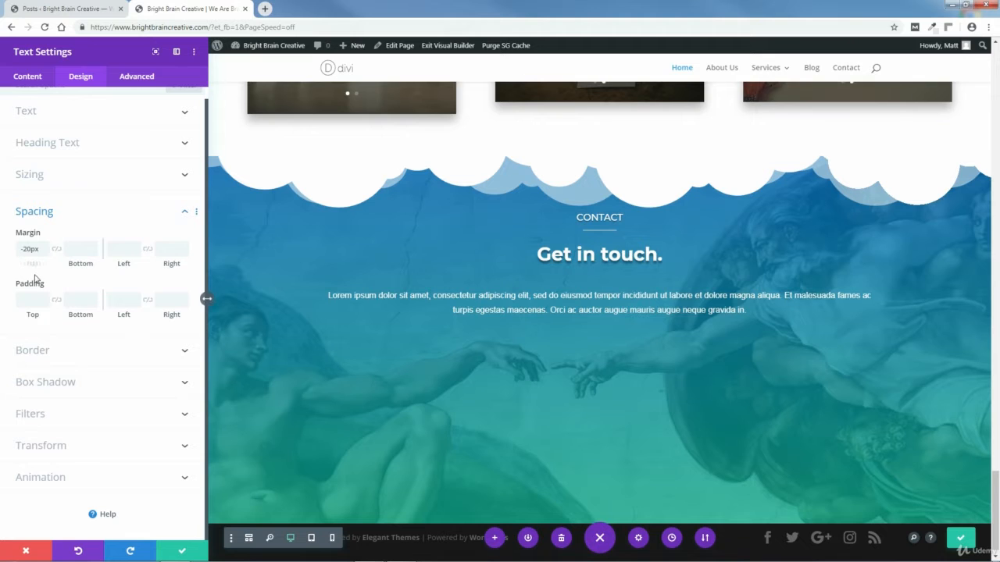
pyautogui.click(182, 552)
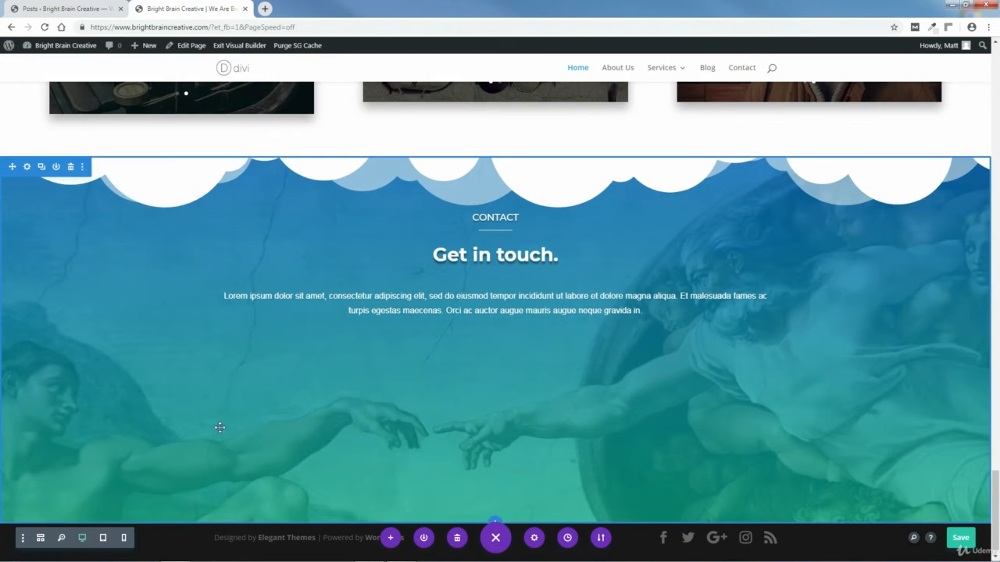
pyautogui.click(962, 539)
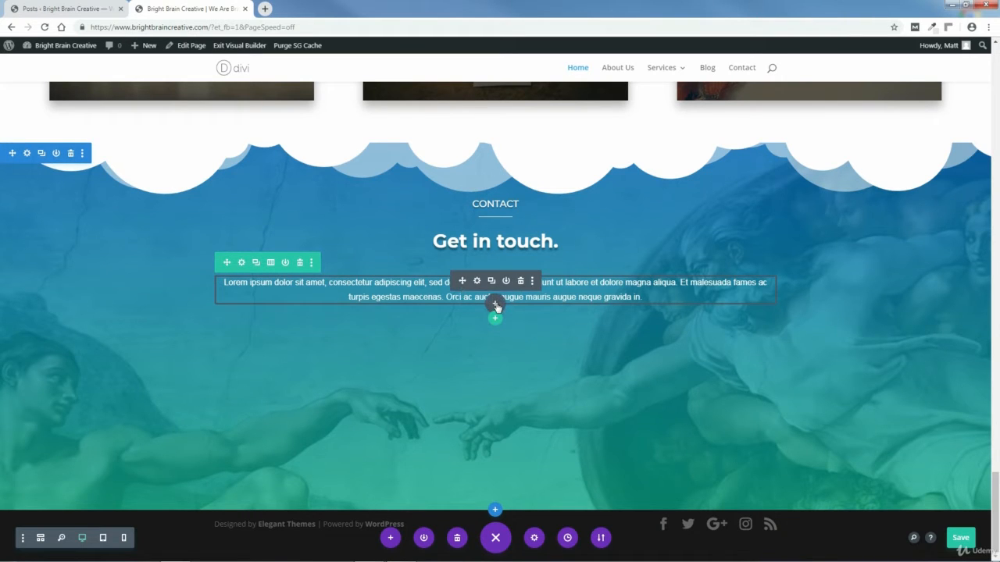
# Step: Add a Contact Form module below the paragraph by searching 'con'
pyautogui.click(496, 304)
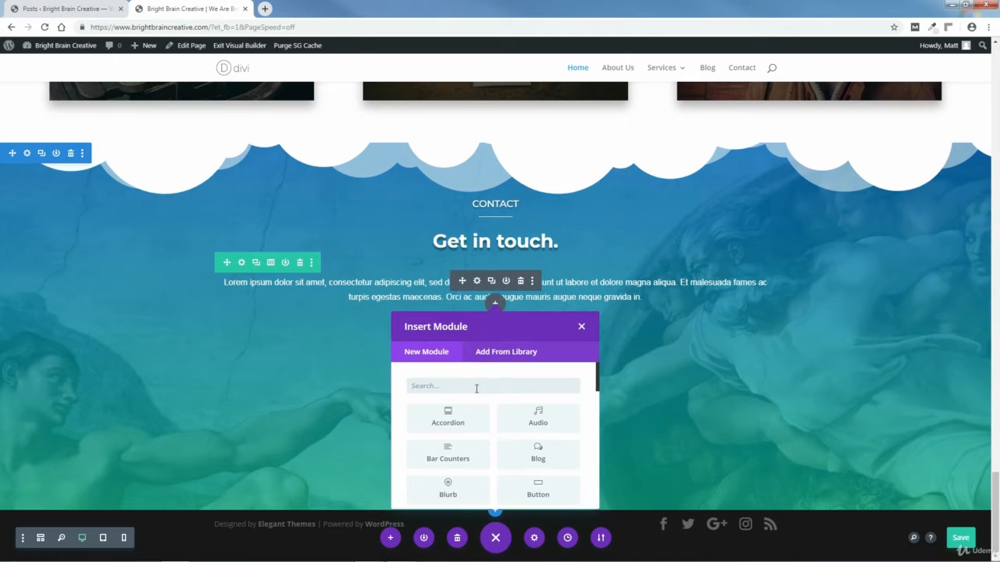
pyautogui.write('contact')
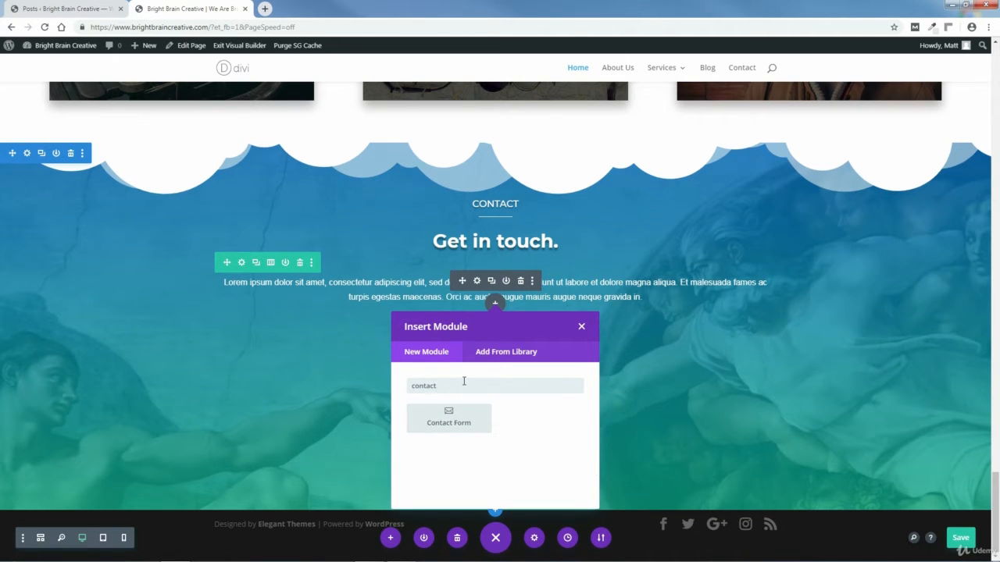
pyautogui.click(449, 418)
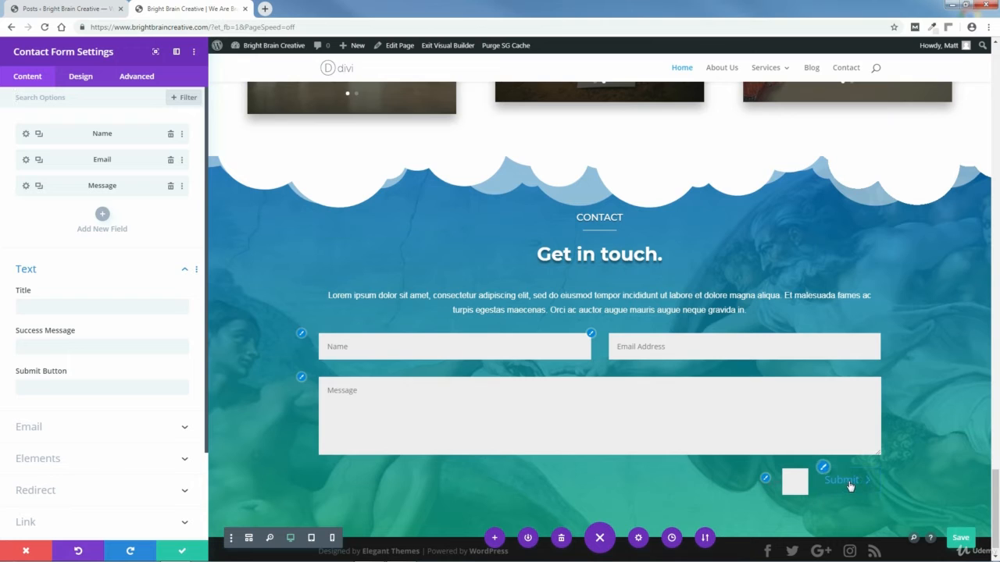
# Step: Type a 'Contact Us' form title, then delete it so the title stays empty
pyautogui.click(46, 307)
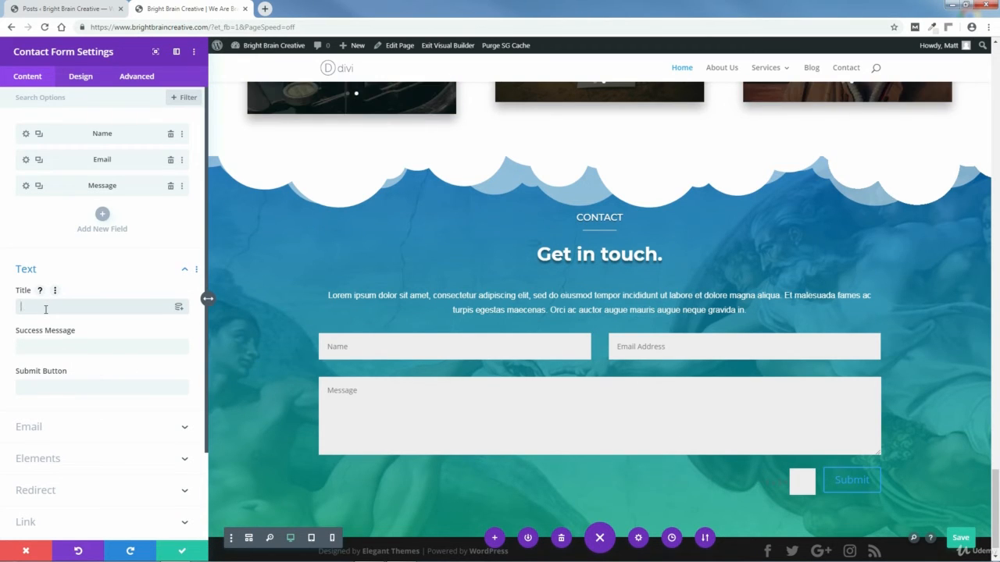
pyautogui.write('Contact Us')
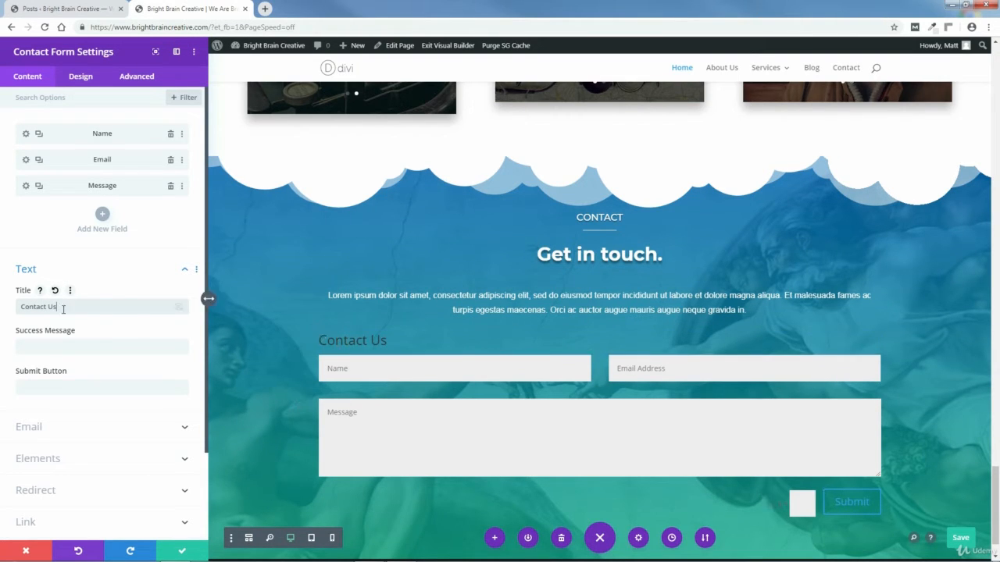
pyautogui.moveTo(63, 308); pyautogui.dragTo(21, 308)
pyautogui.press('BackSpace')
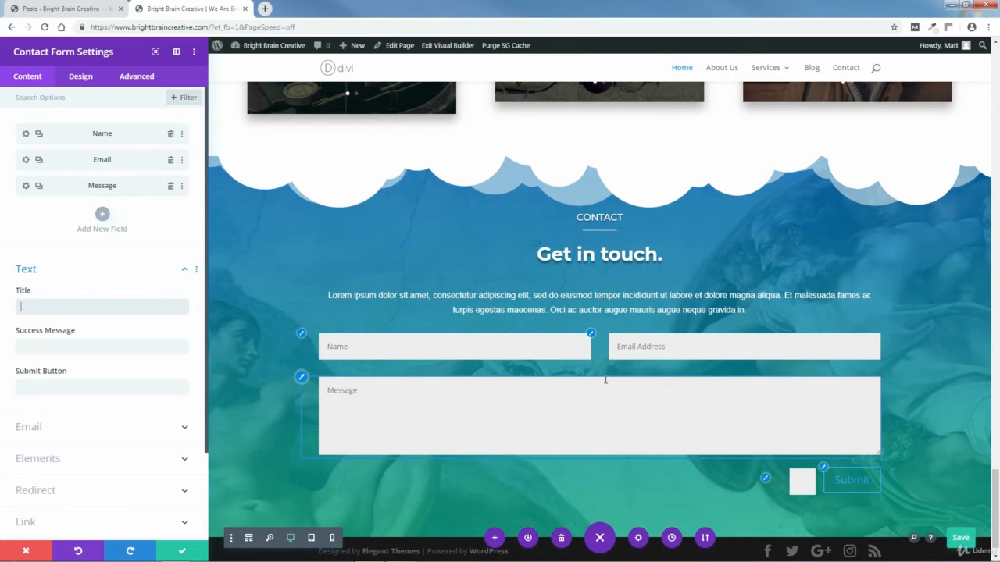
# Step: Enter the success message 'Thank you for contacting Bright Brain Creative!' and keep the Submit button label
pyautogui.click(43, 346)
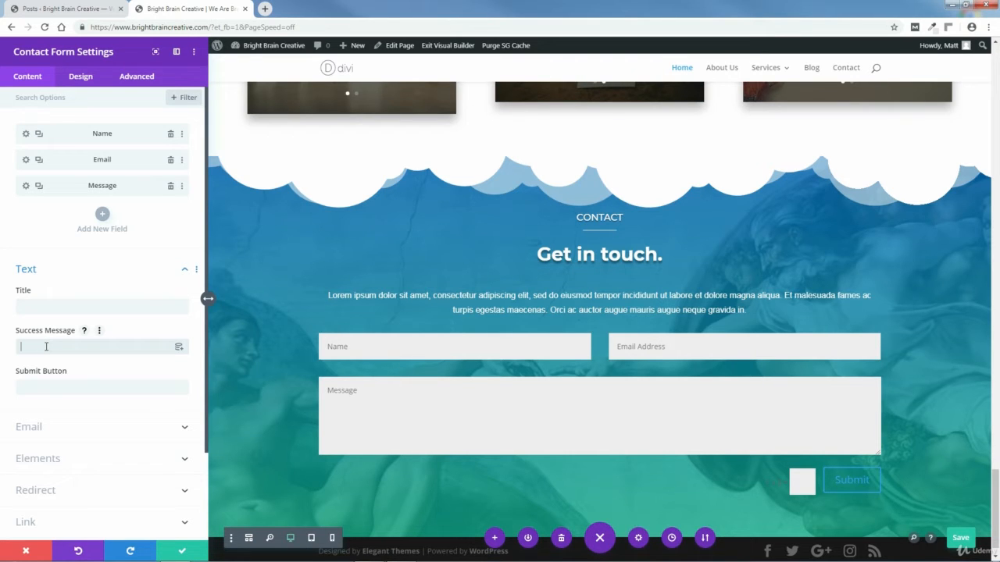
pyautogui.write('Thank')
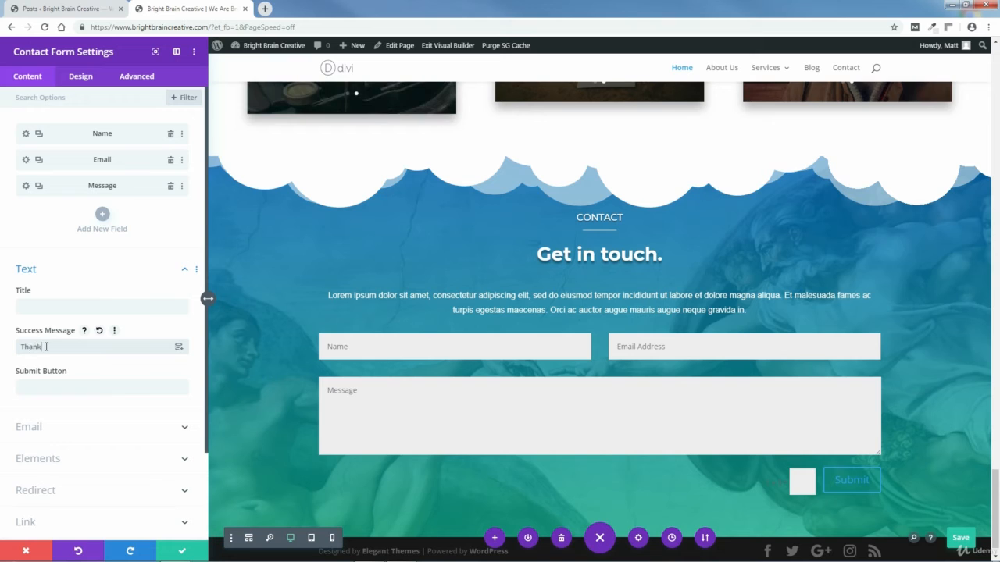
pyautogui.write(' you for contacting')
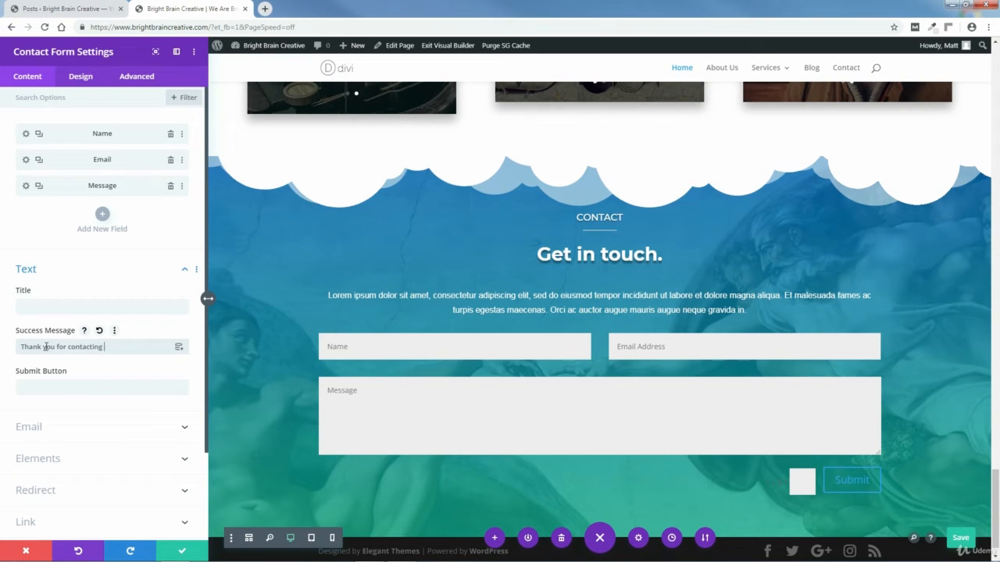
pyautogui.write(' Bright Brain Creativ')
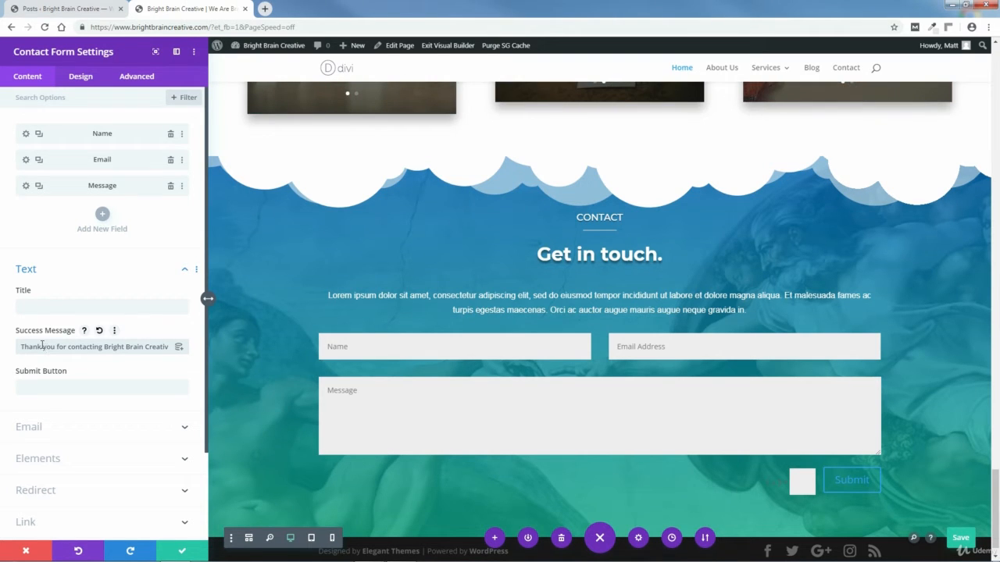
pyautogui.write('e!')
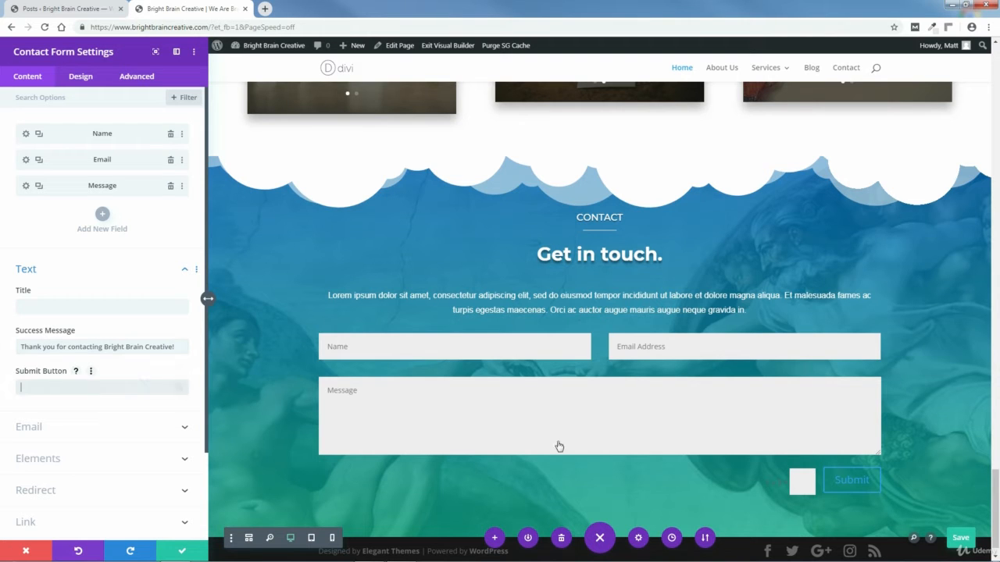
pyautogui.click(86, 387)
pyautogui.write('Send')
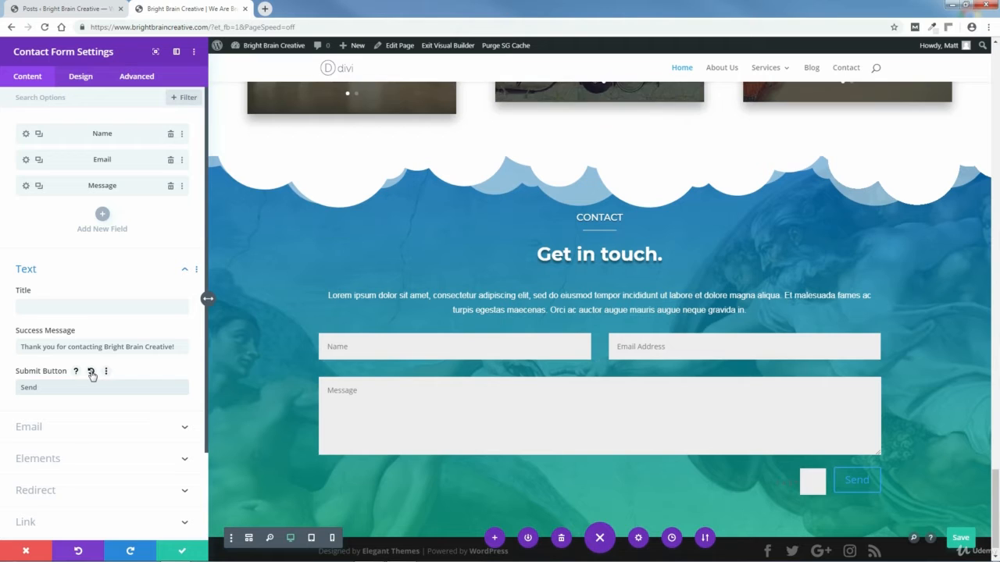
pyautogui.click(90, 372)
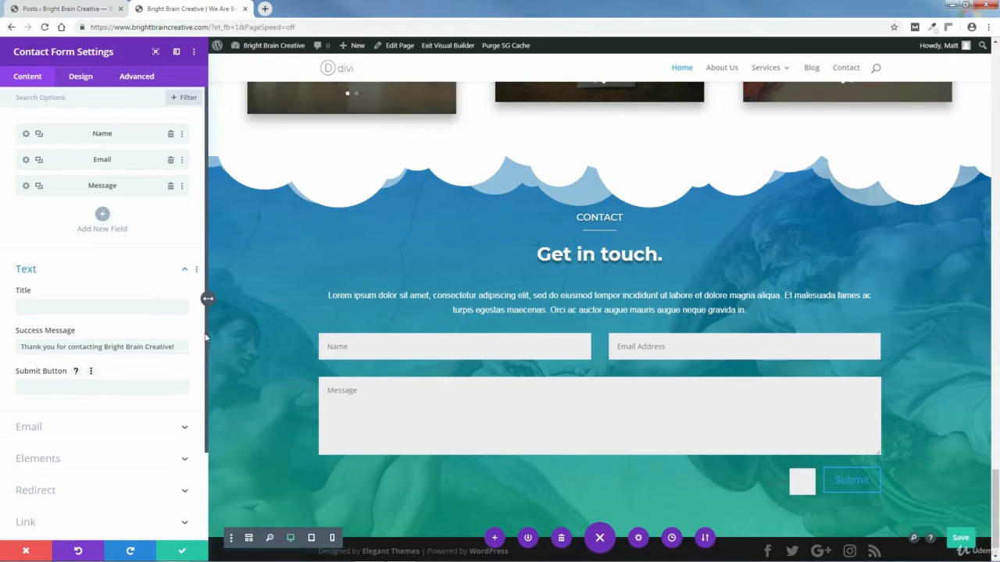
pyautogui.click(185, 269)
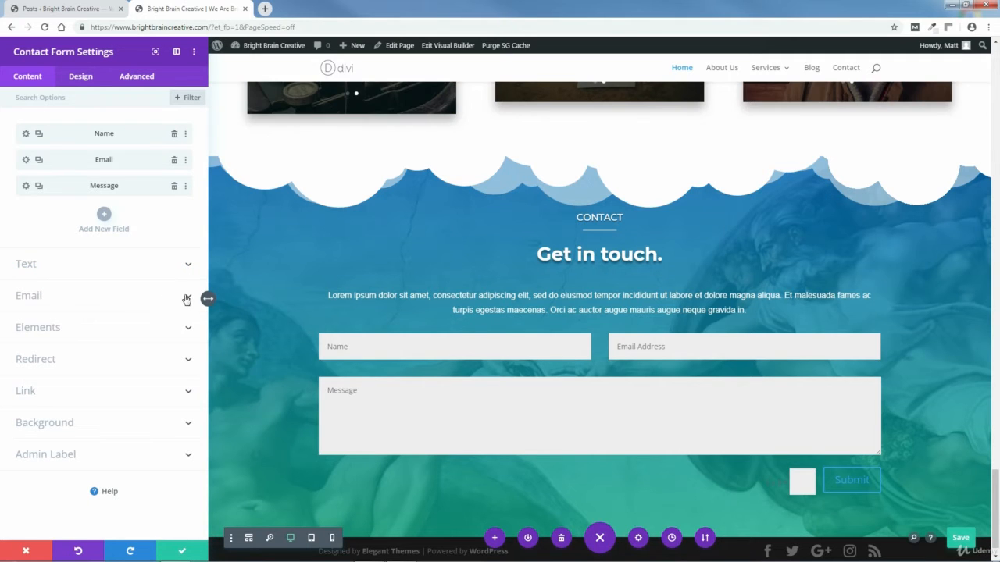
# Step: Enter the recipient e-mail address in the contact form's Email options
pyautogui.click(186, 299)
pyautogui.scroll(-2, 149, 324)
pyautogui.click(38, 223)
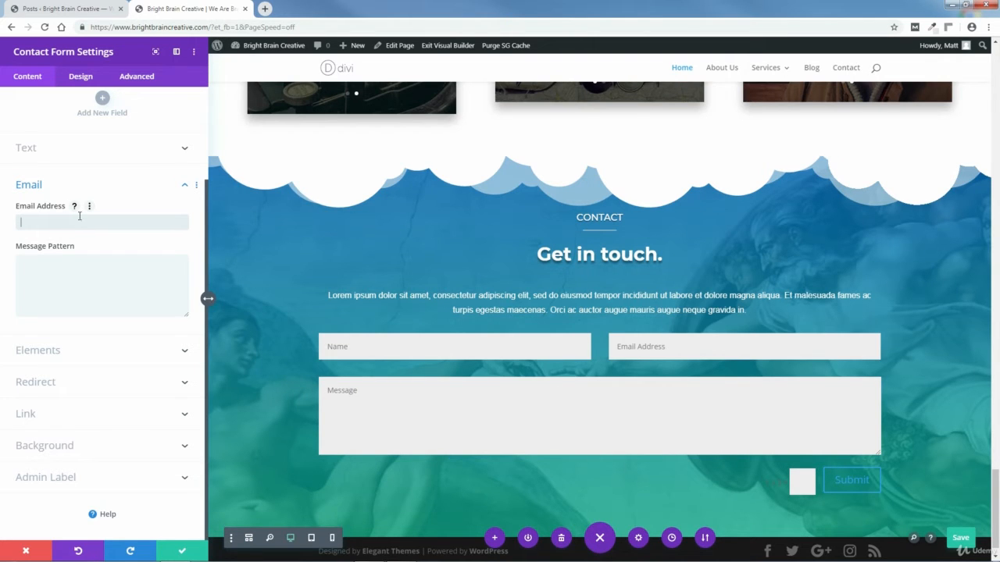
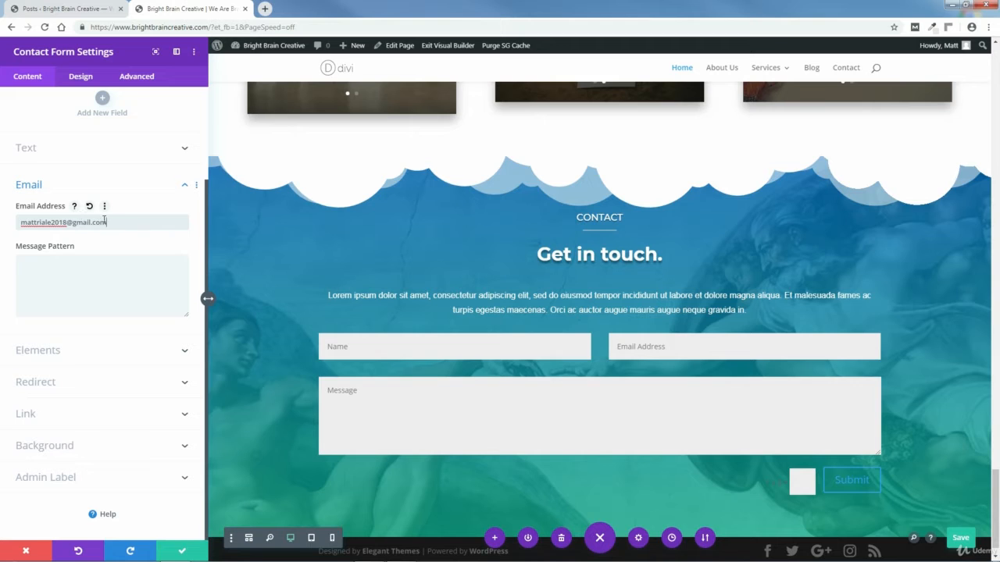
pyautogui.moveTo(101, 222); pyautogui.dragTo(20, 223)
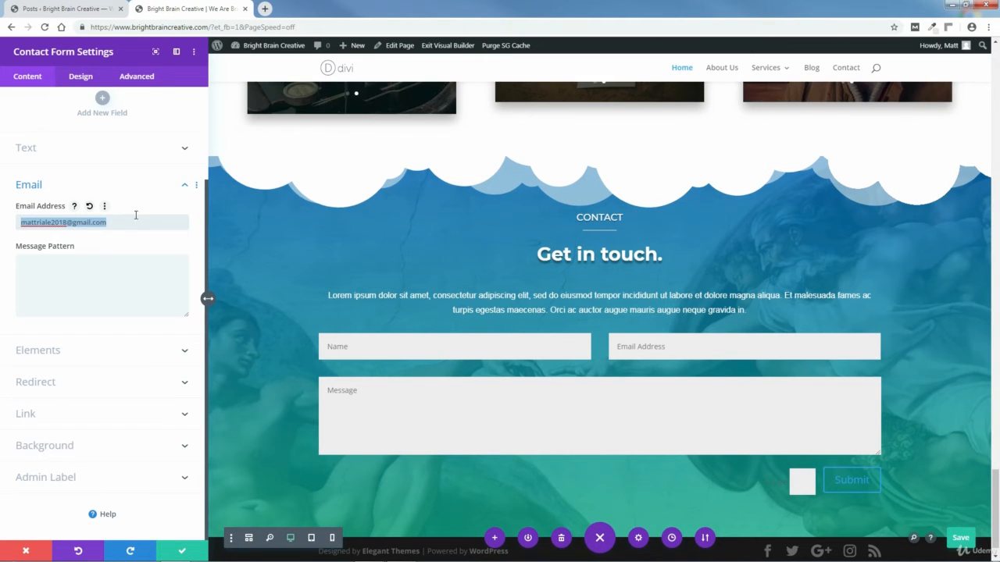
# Step: Read and then hide the Message Pattern help, leaving the pattern blank
pyautogui.click(102, 242)
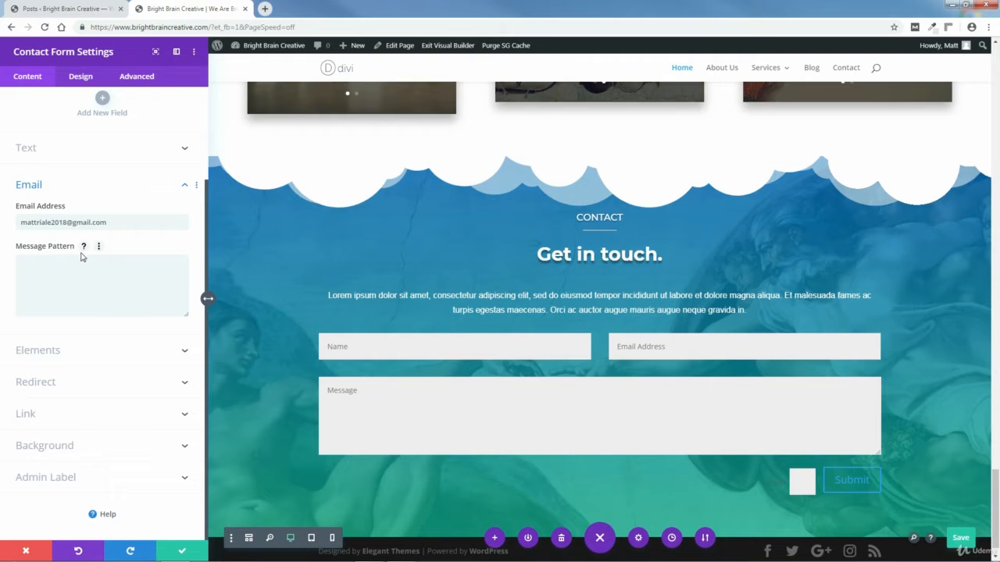
pyautogui.click(84, 247)
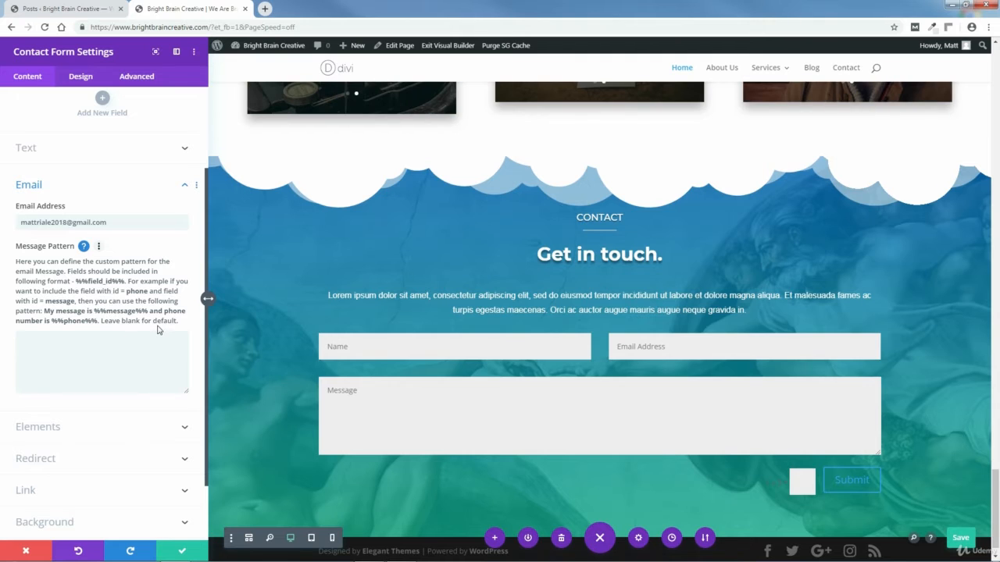
pyautogui.click(83, 247)
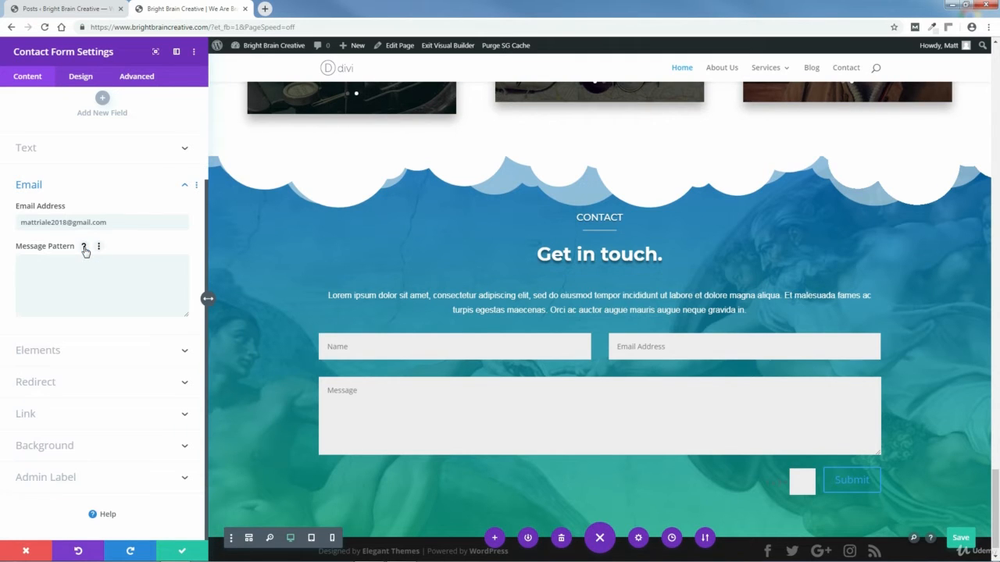
pyautogui.click(184, 189)
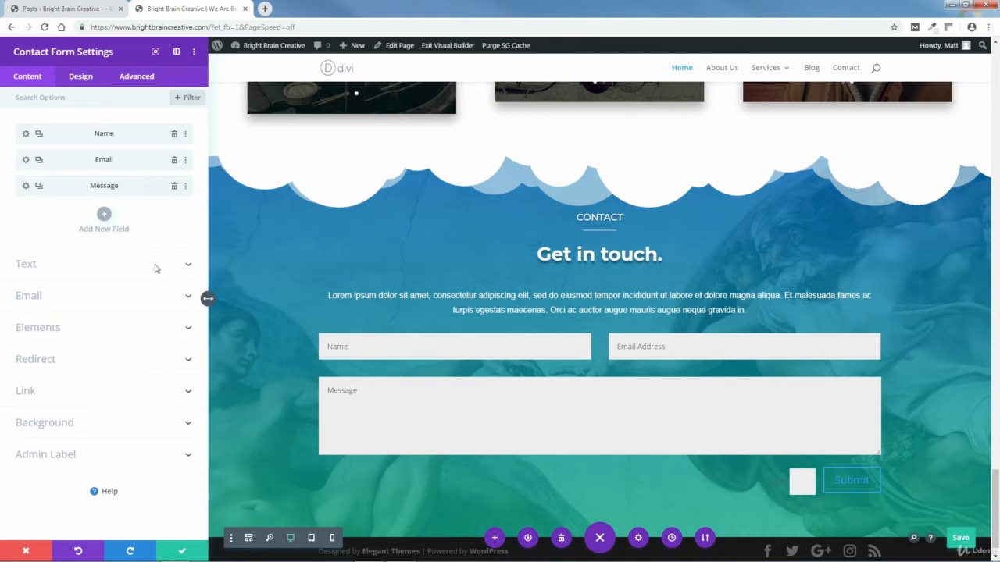
pyautogui.click(188, 329)
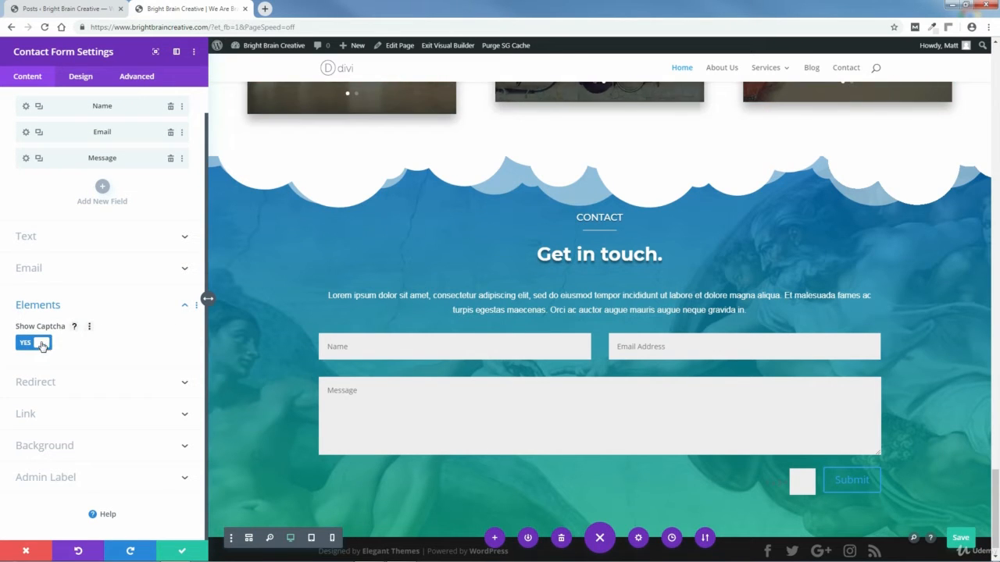
pyautogui.click(43, 346)
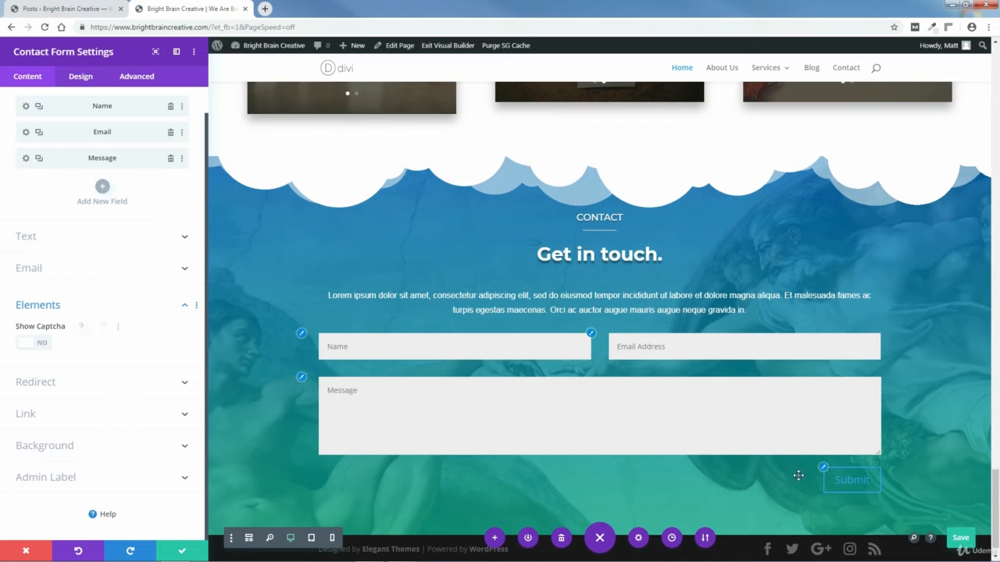
pyautogui.click(24, 344)
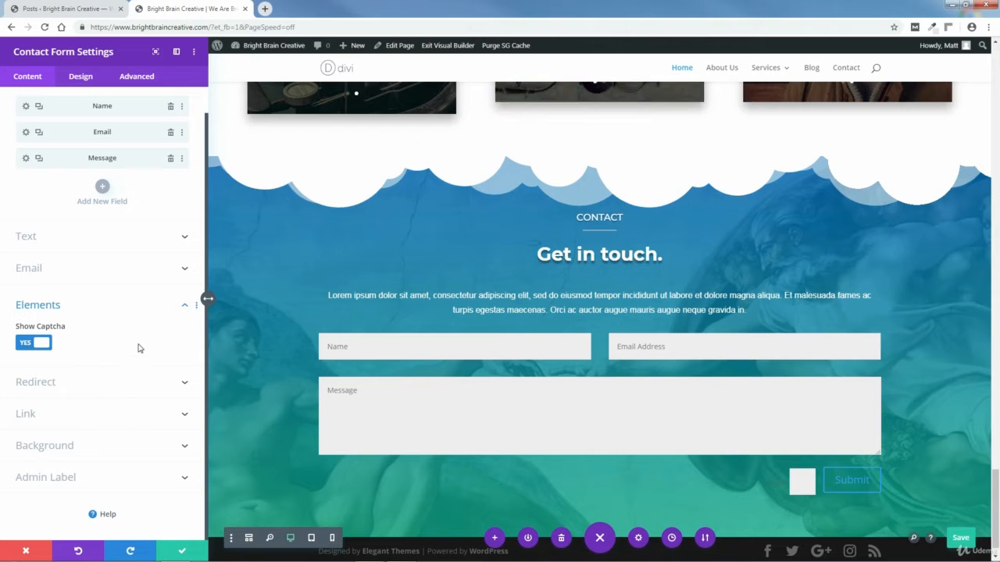
pyautogui.click(183, 310)
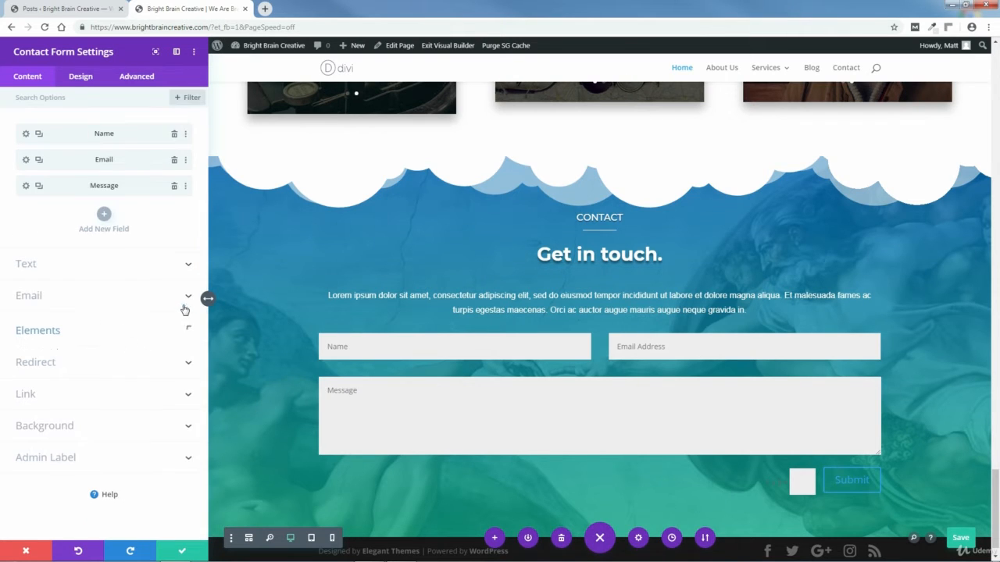
pyautogui.click(186, 362)
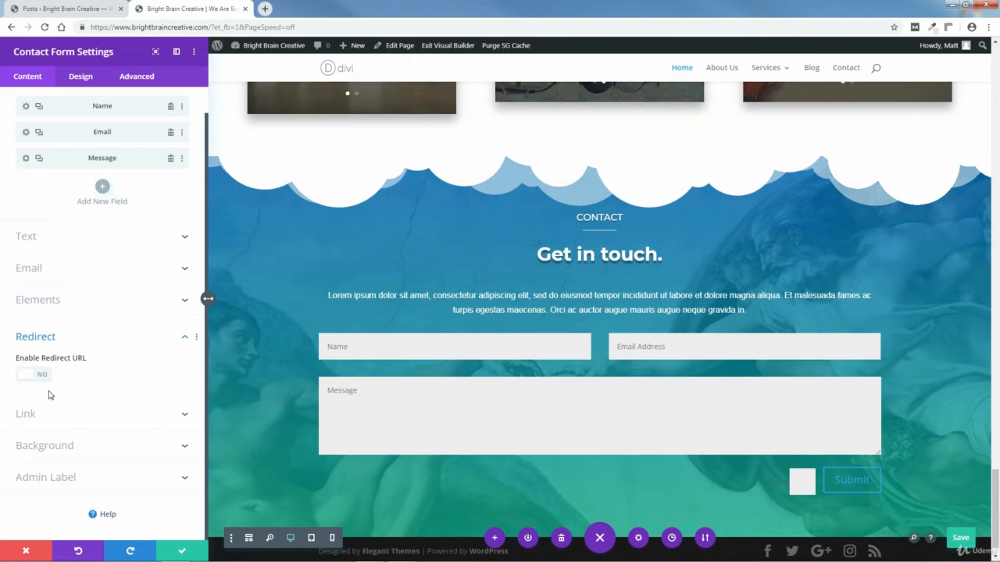
pyautogui.click(29, 376)
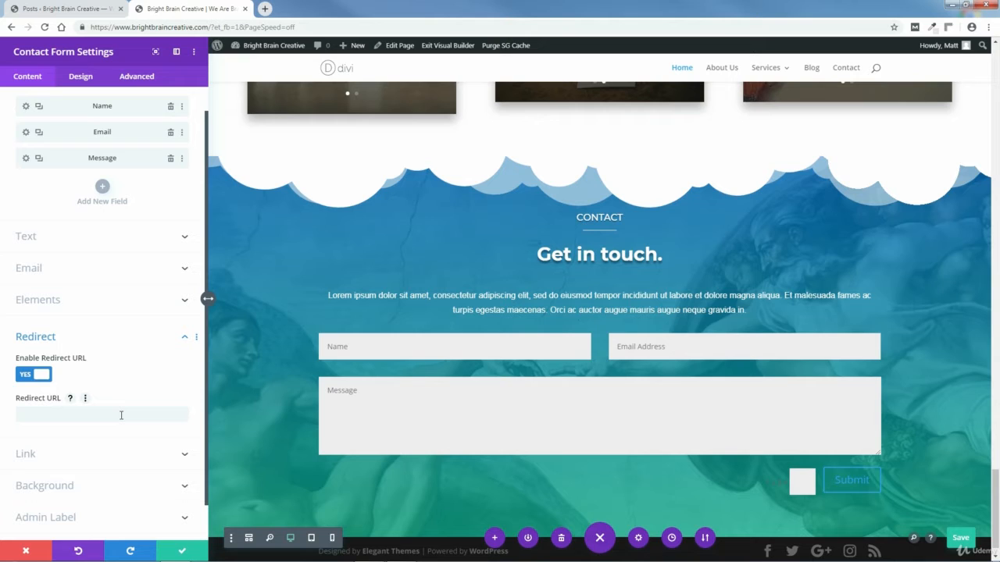
pyautogui.click(32, 417)
pyautogui.click(42, 376)
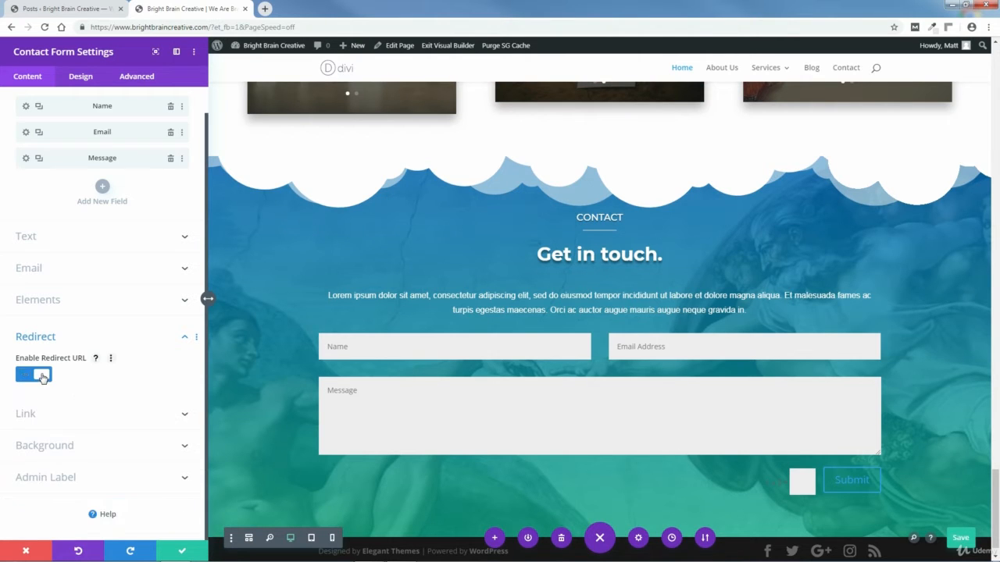
pyautogui.click(185, 446)
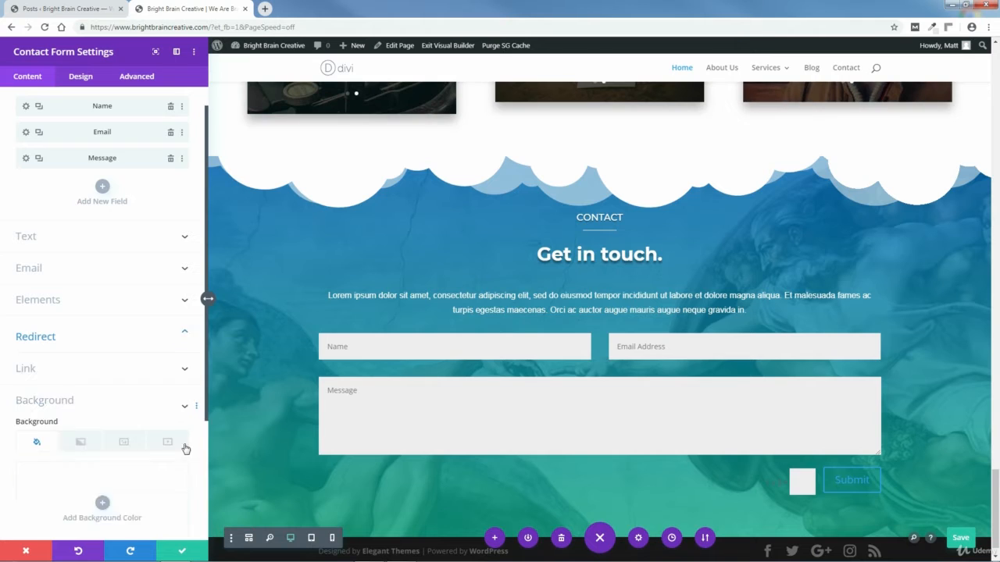
pyautogui.click(82, 421)
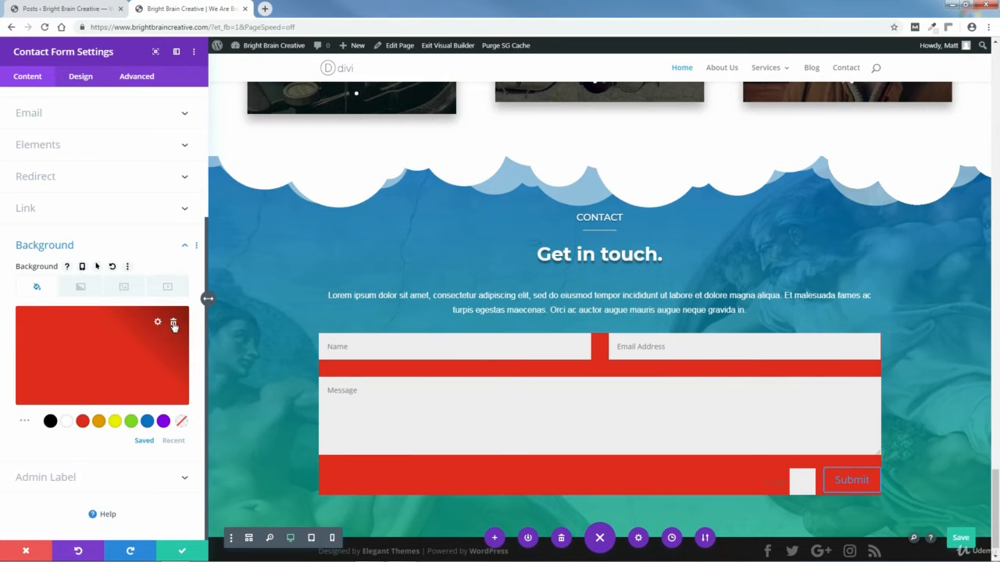
pyautogui.click(174, 323)
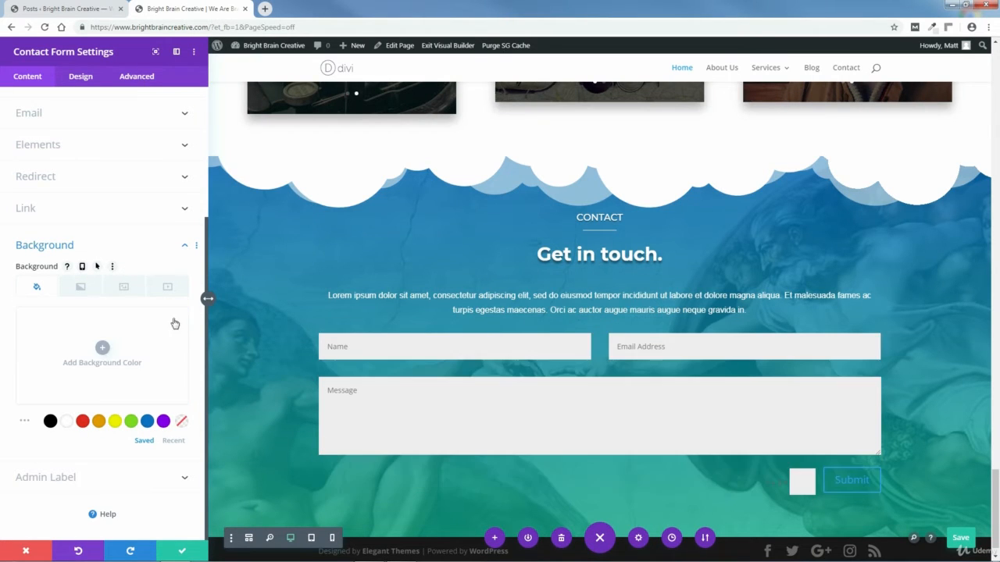
pyautogui.click(184, 249)
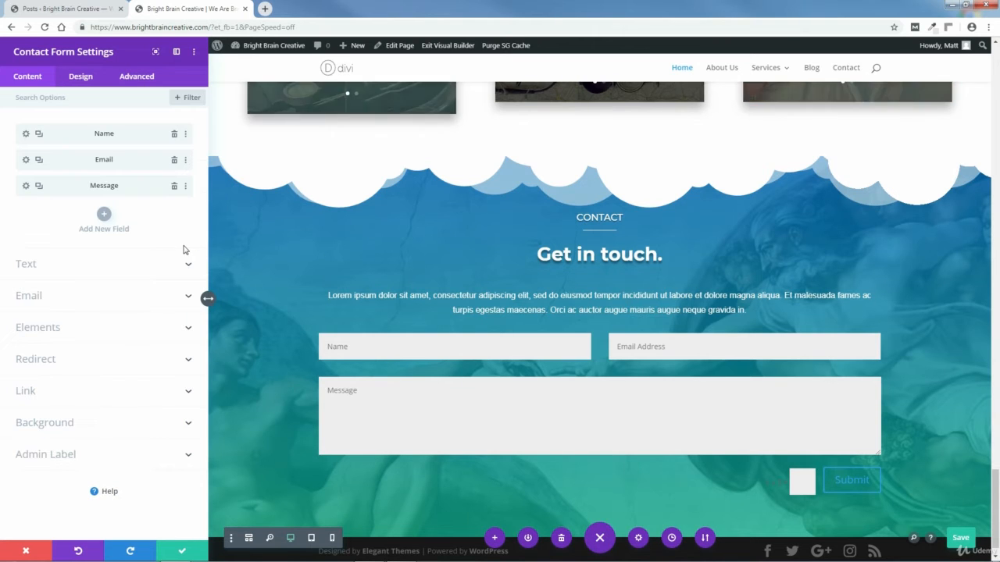
# Step: Change the Name field's title from 'First Name' back to 'Name', then bring up its Field Options
pyautogui.click(26, 135)
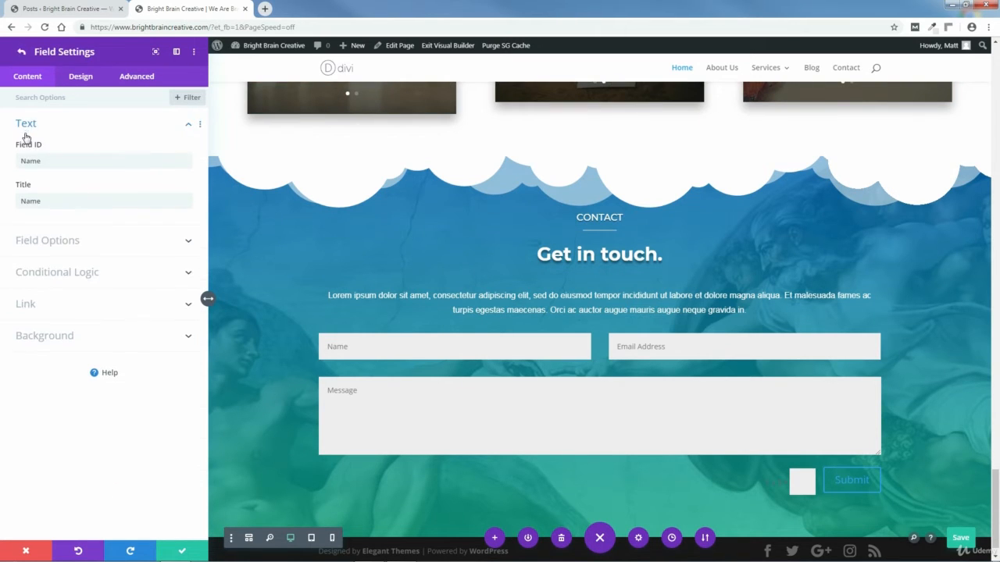
pyautogui.click(21, 202)
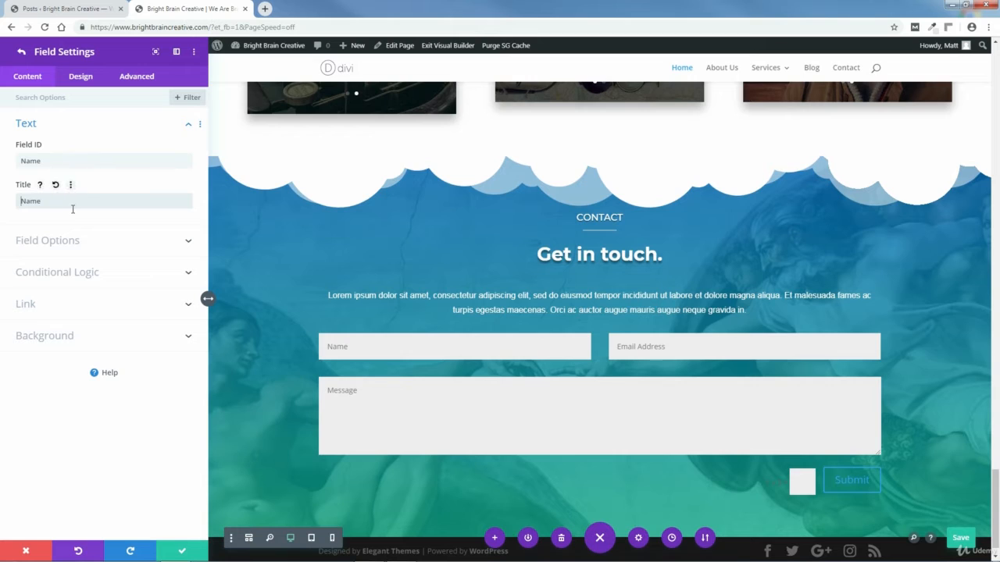
pyautogui.write('First')
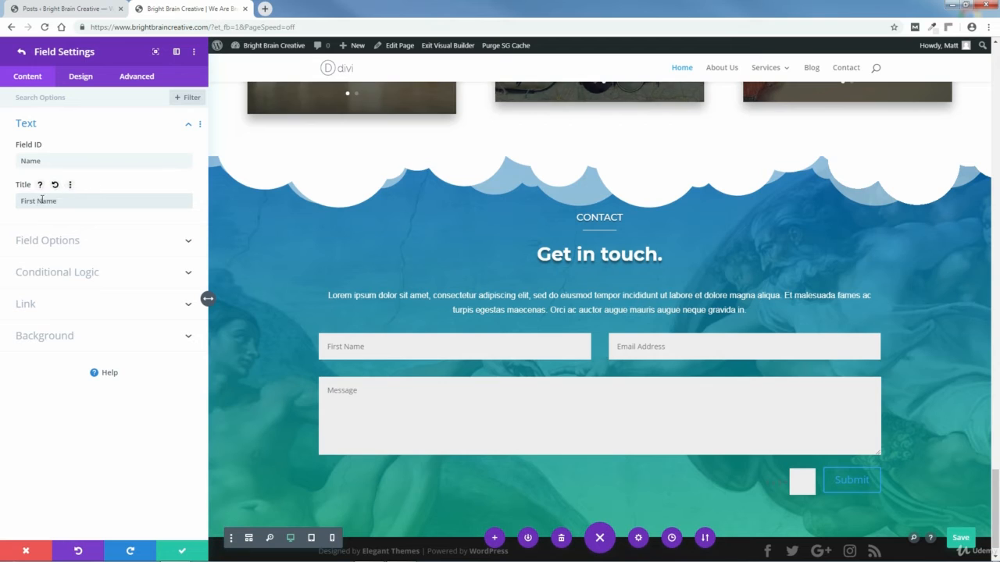
pyautogui.moveTo(37, 200); pyautogui.dragTo(19, 201)
pyautogui.press('BackSpace')
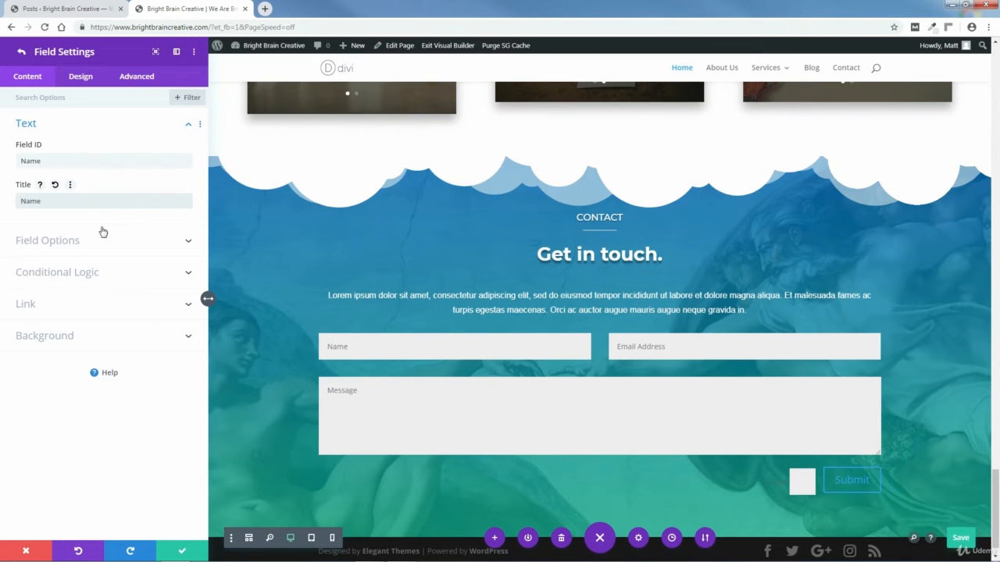
pyautogui.click(176, 242)
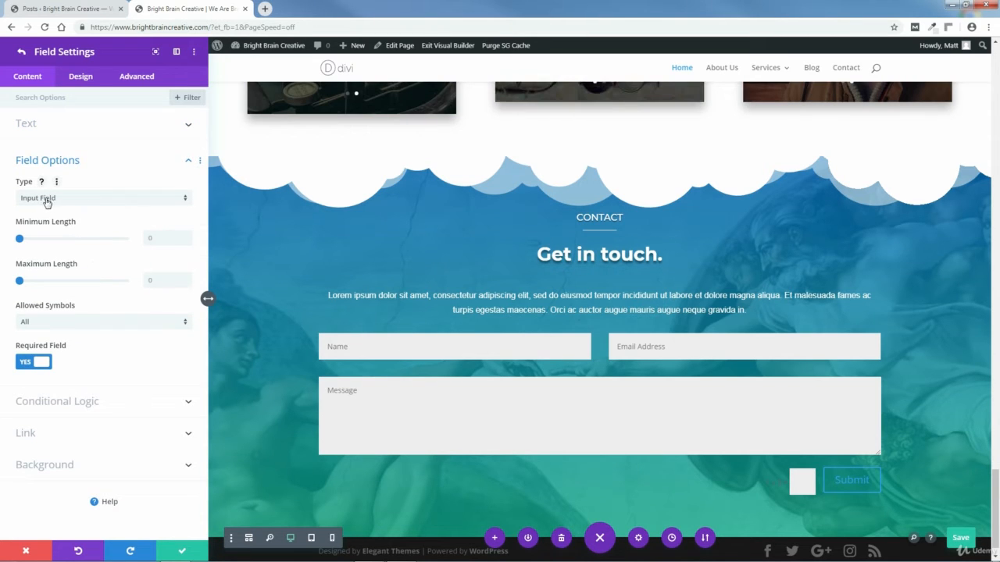
# Step: Try the Textarea and Select Dropdown types, then reset the Name field to Input Field
pyautogui.click(112, 200)
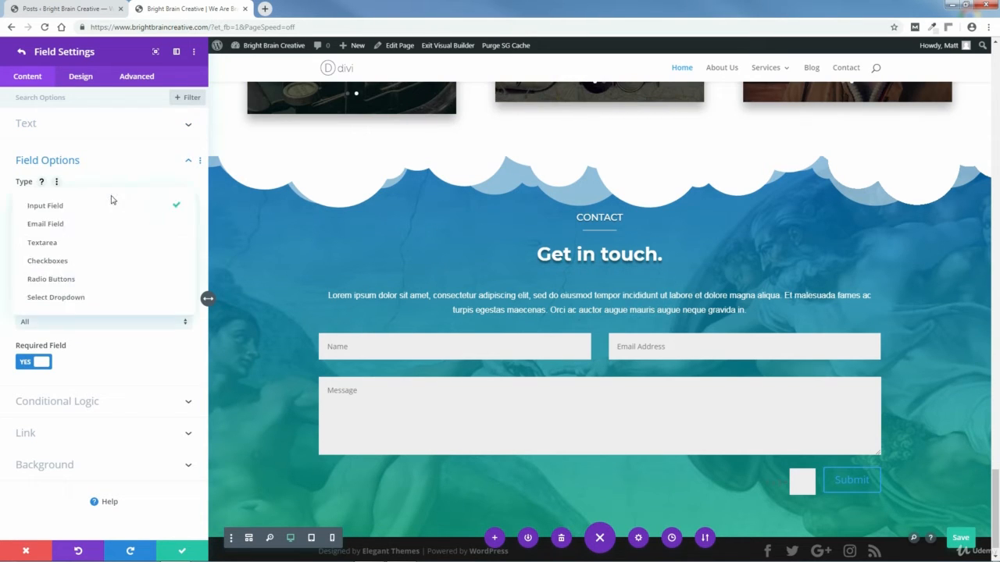
pyautogui.click(55, 242)
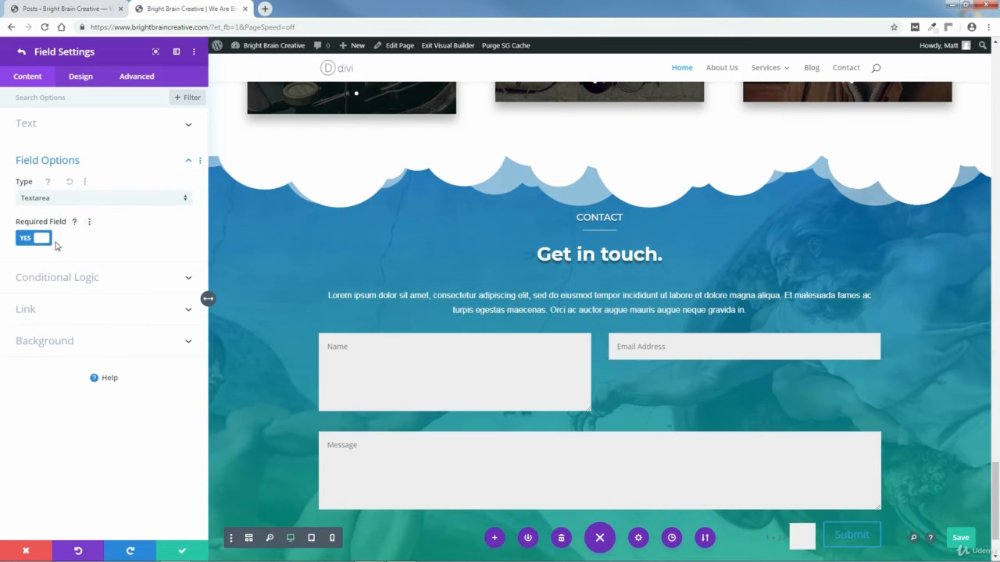
pyautogui.click(45, 200)
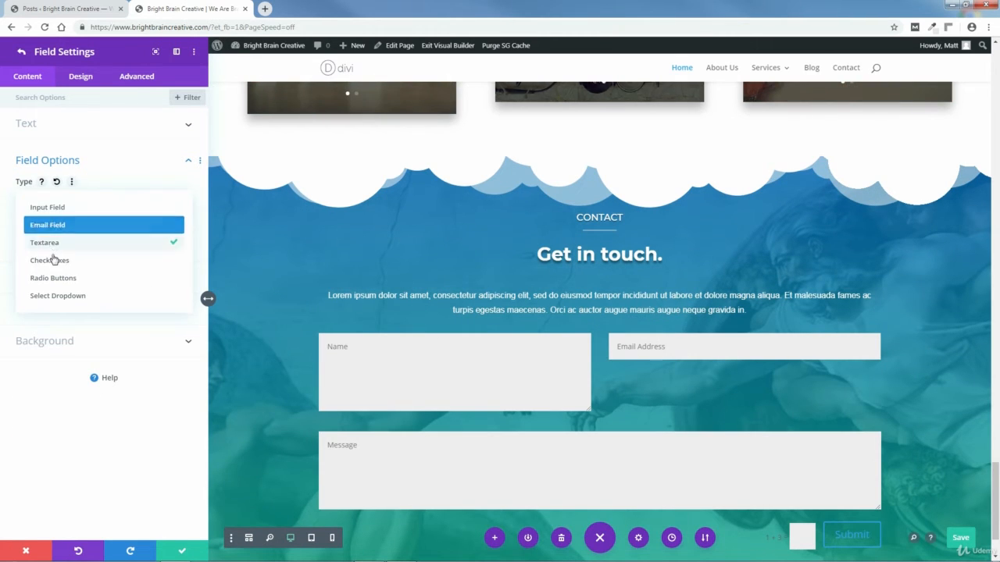
pyautogui.click(59, 297)
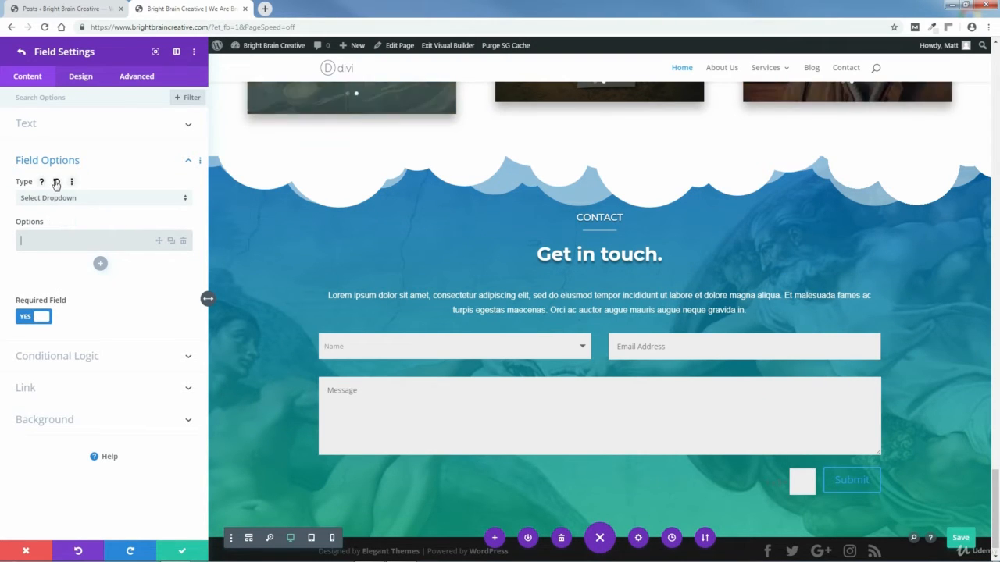
pyautogui.click(55, 183)
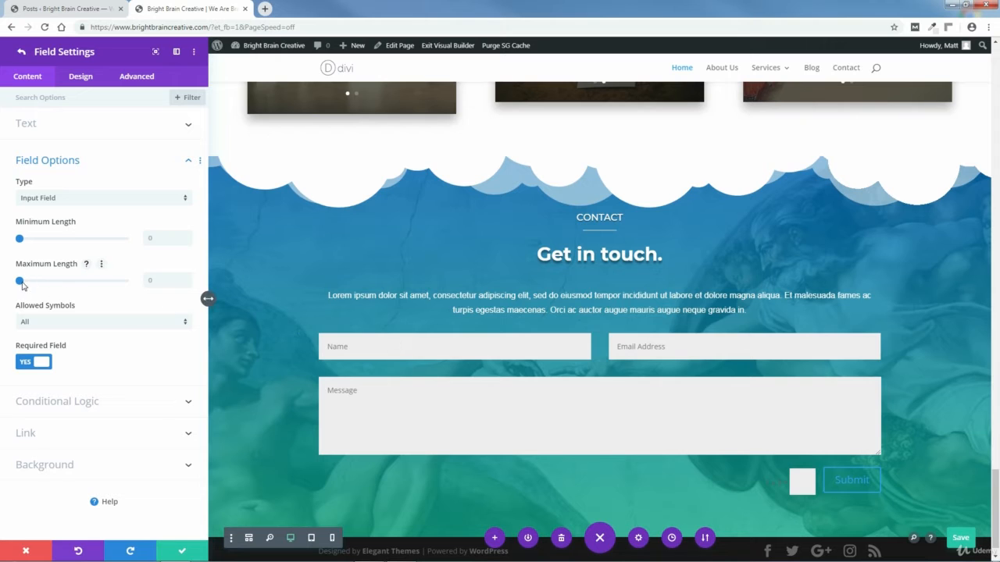
# Step: Test max length, letters-only and optional settings, then restore 0 length, All symbols and required
pyautogui.moveTo(22, 283)
pyautogui.mouseDown()
pyautogui.moveTo(33, 282)
pyautogui.moveTo(18, 282)
pyautogui.mouseUp()
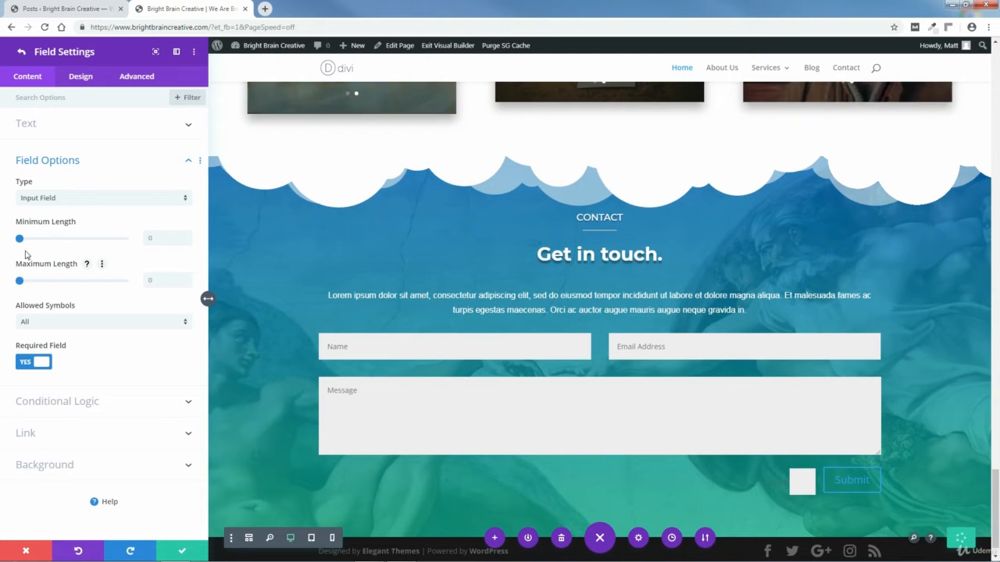
pyautogui.moveTo(20, 239)
pyautogui.mouseDown()
pyautogui.moveTo(39, 241)
pyautogui.moveTo(18, 241)
pyautogui.mouseUp()
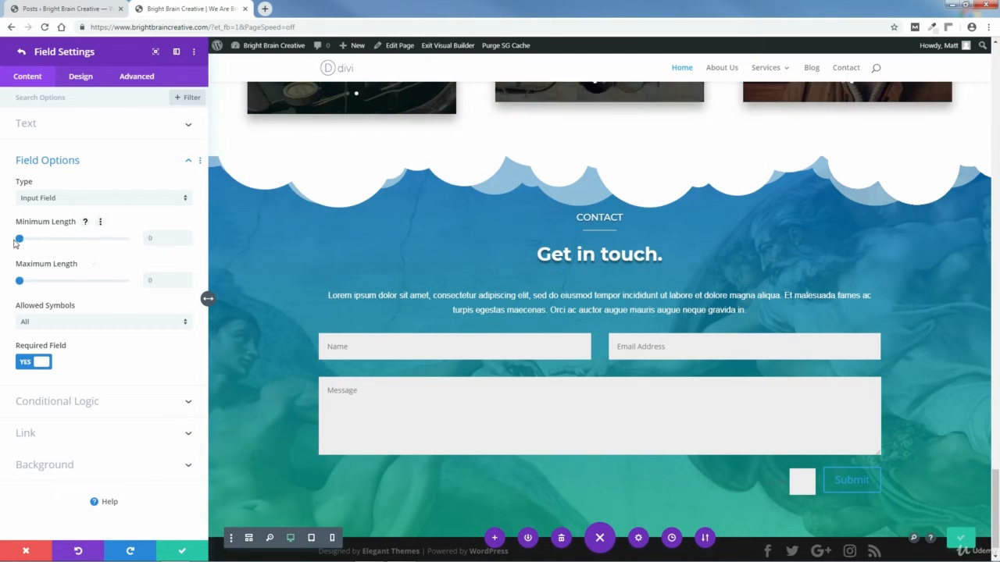
pyautogui.click(99, 326)
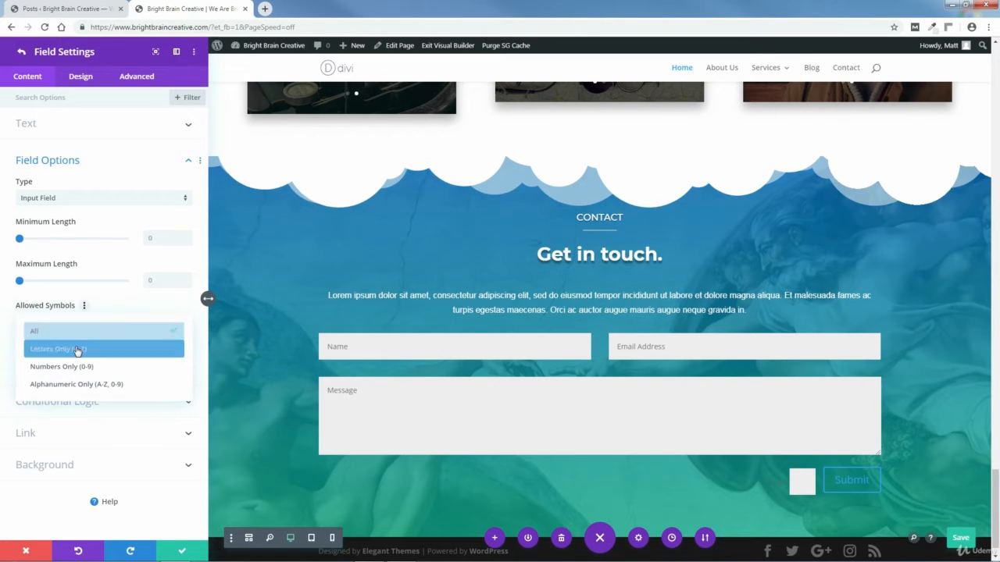
pyautogui.click(77, 350)
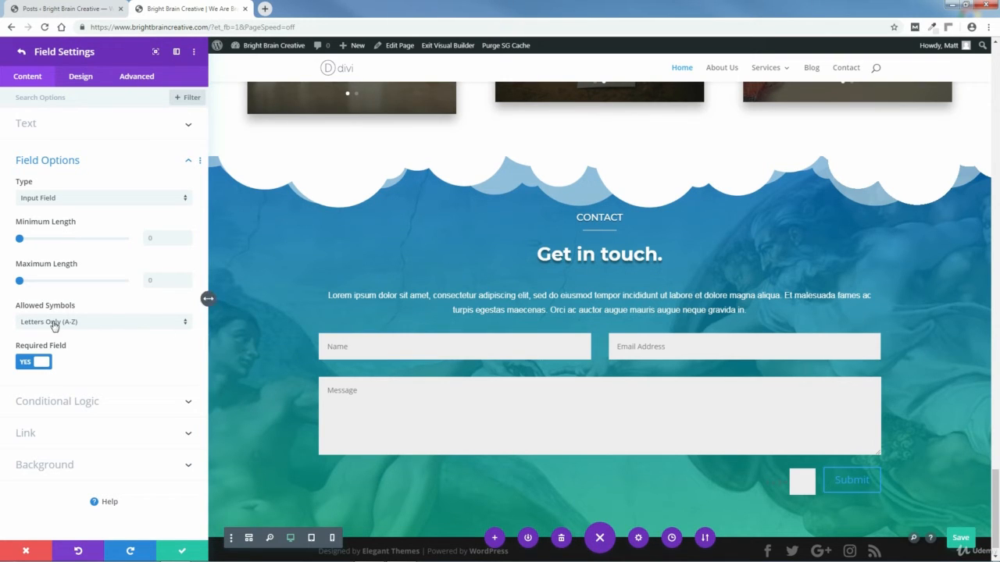
pyautogui.click(185, 325)
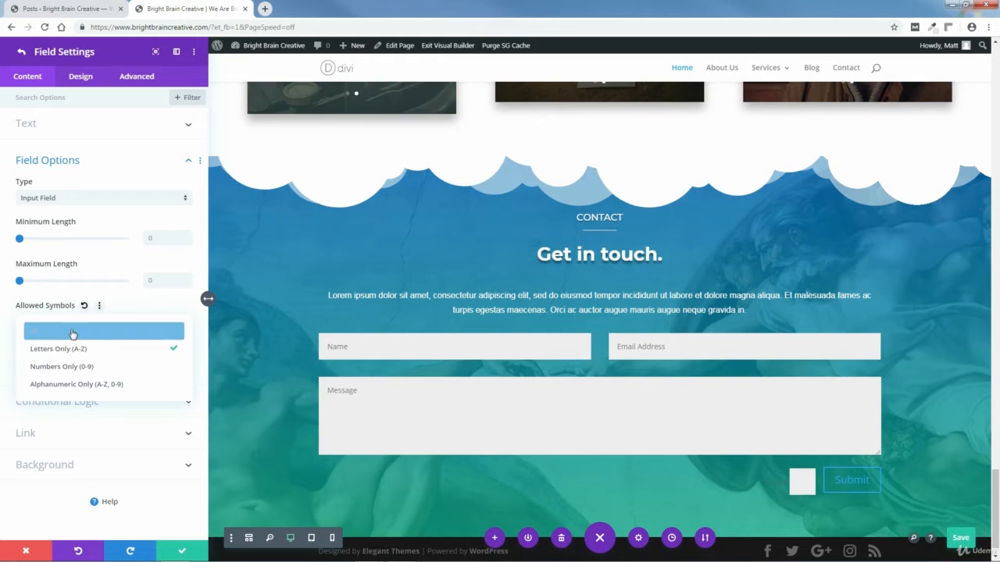
pyautogui.click(48, 335)
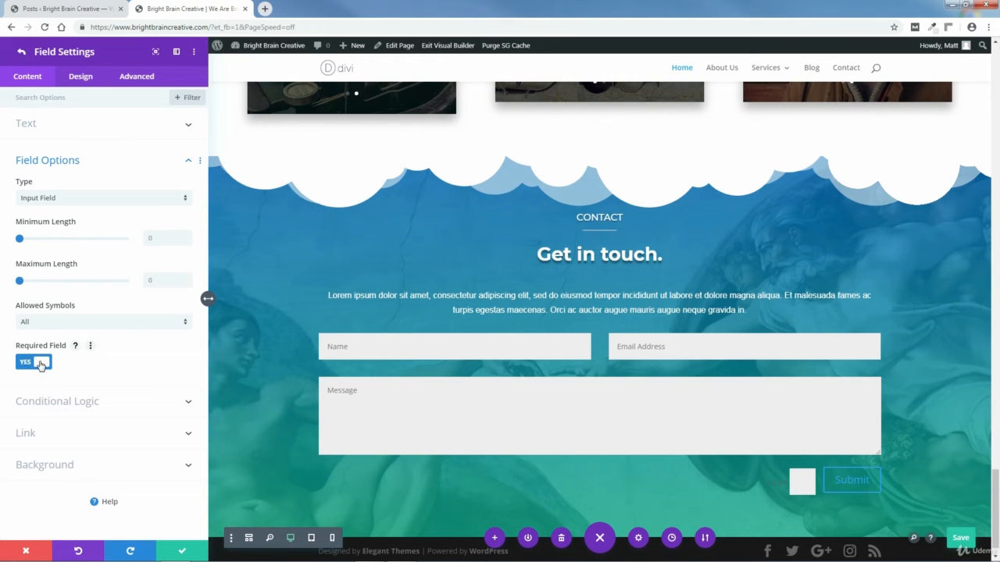
pyautogui.click(42, 365)
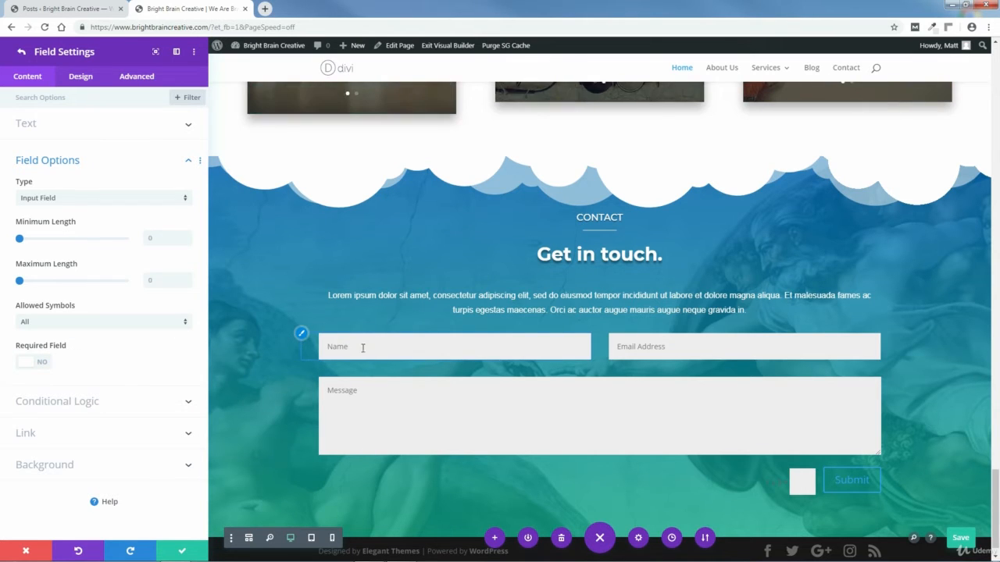
pyautogui.click(29, 364)
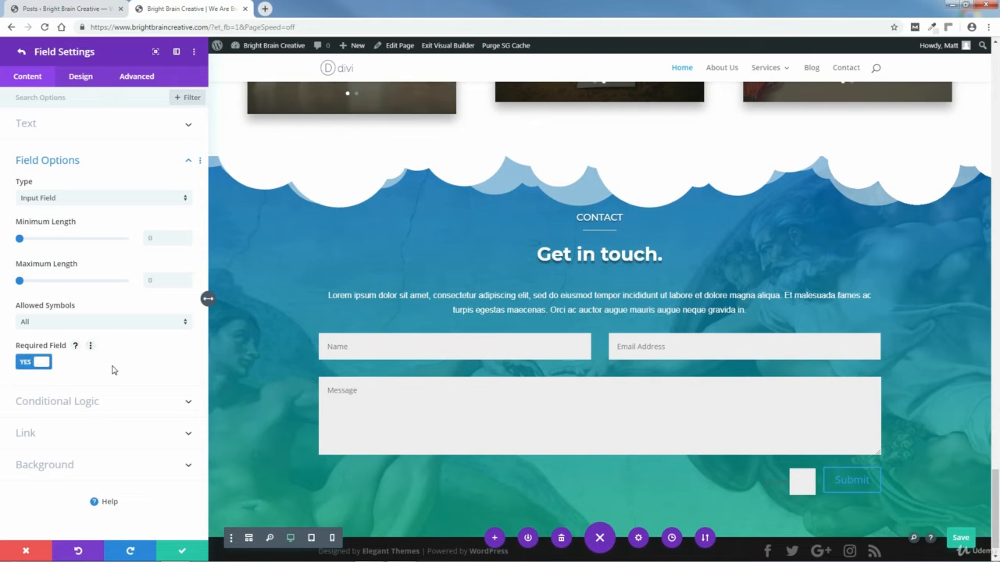
pyautogui.click(188, 161)
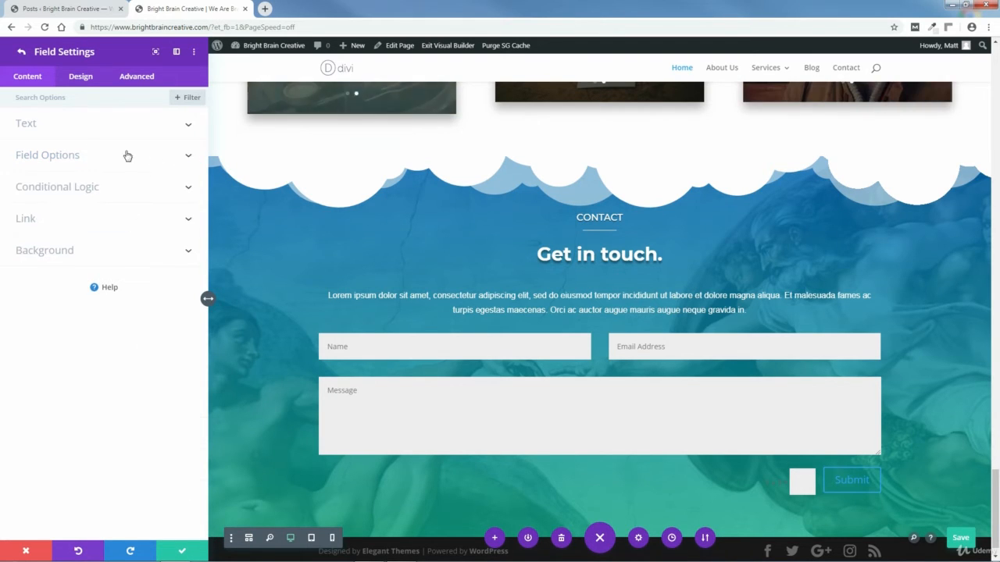
# Step: Open the Email field's settings and enable its conditional logic
pyautogui.click(21, 51)
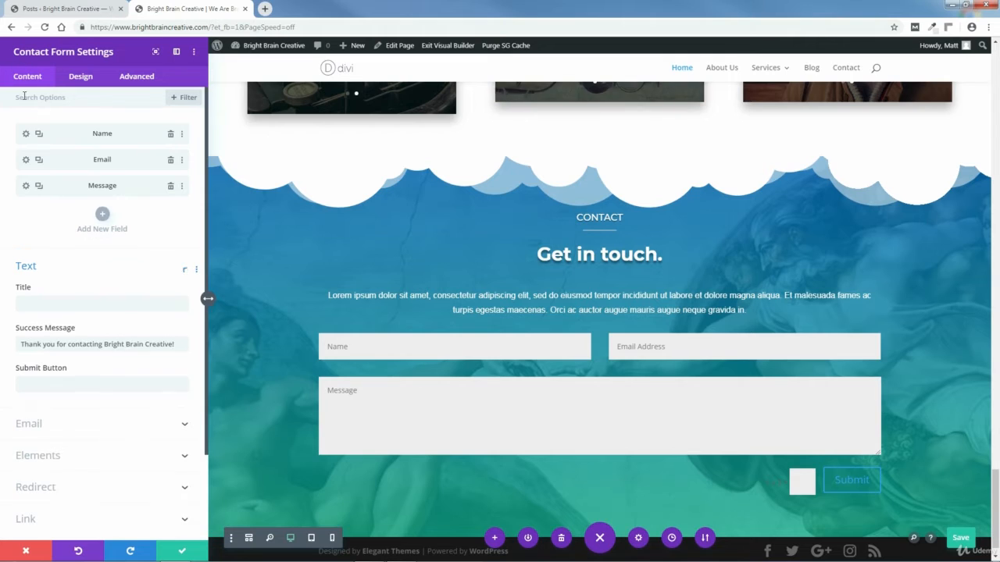
pyautogui.click(26, 161)
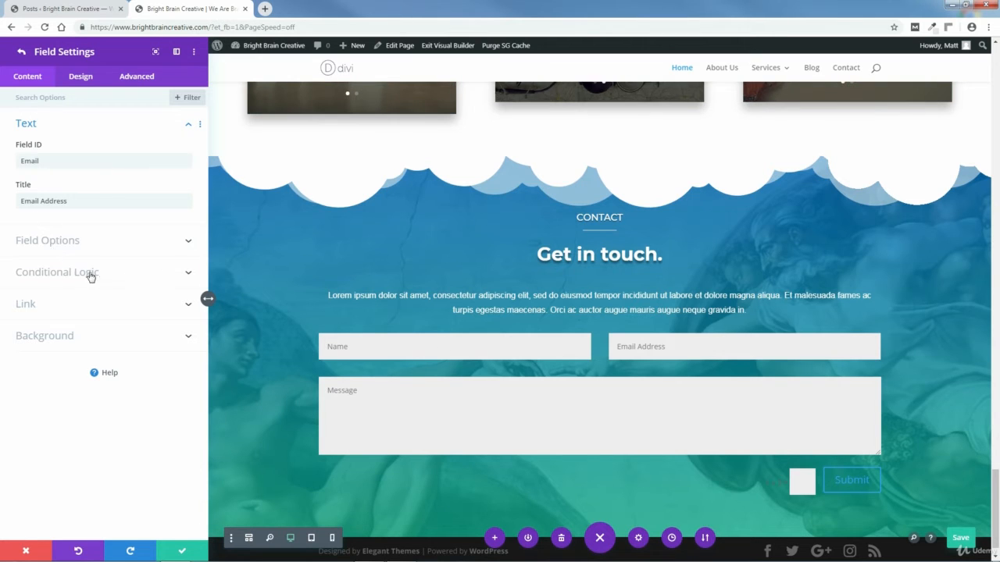
pyautogui.click(187, 273)
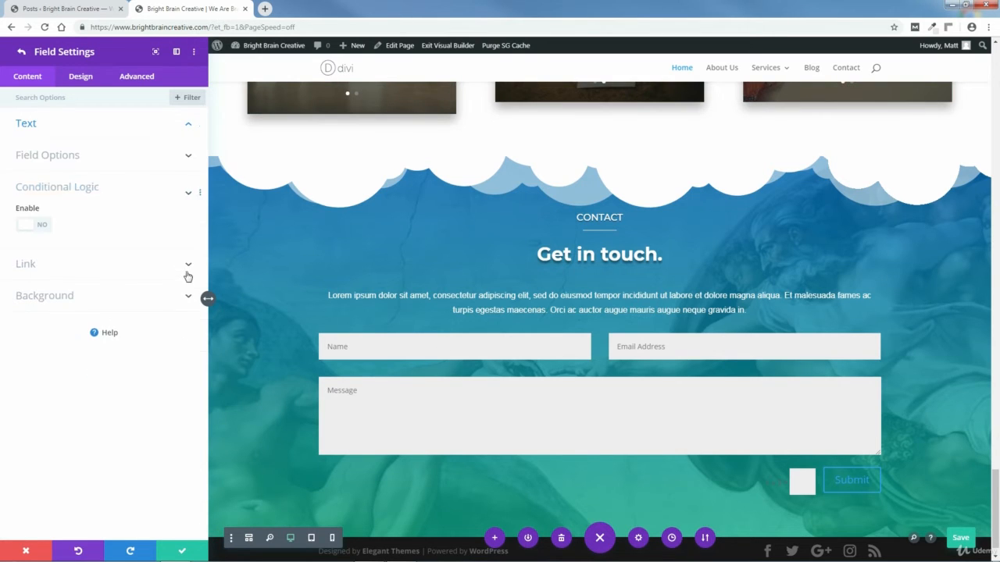
pyautogui.click(27, 234)
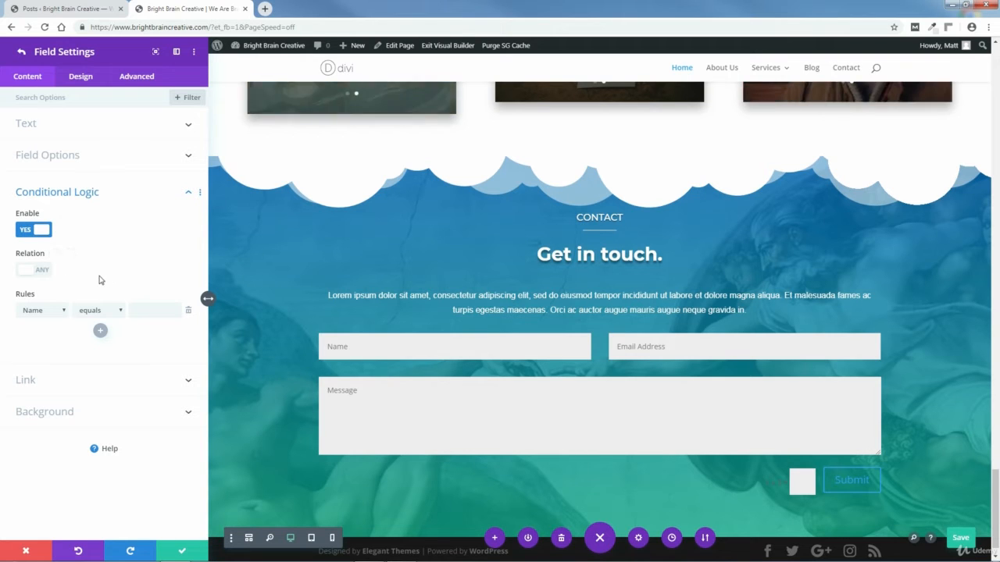
# Step: Try a 'Message does not contain' rule, clear its value, and switch conditional logic off
pyautogui.click(57, 313)
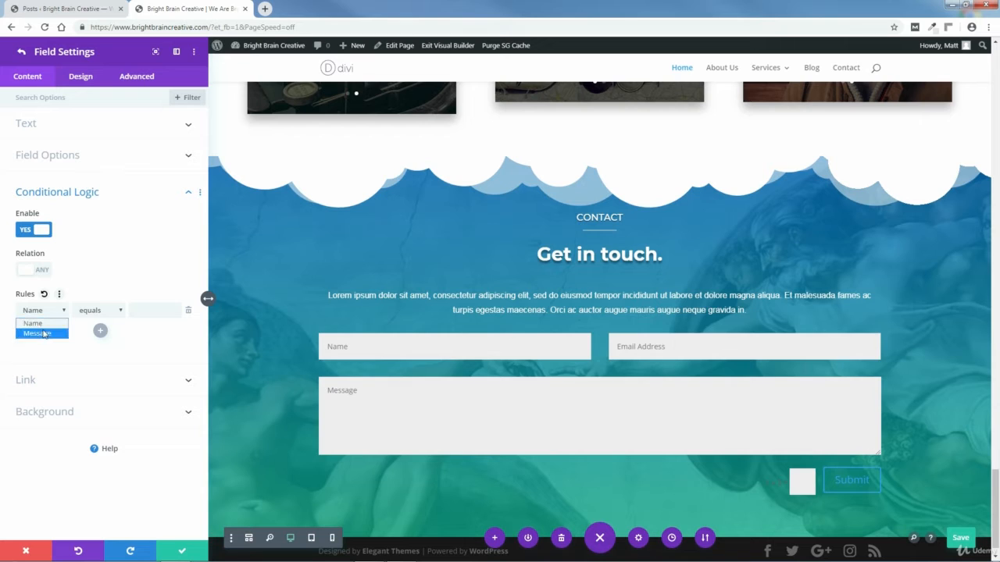
pyautogui.click(44, 334)
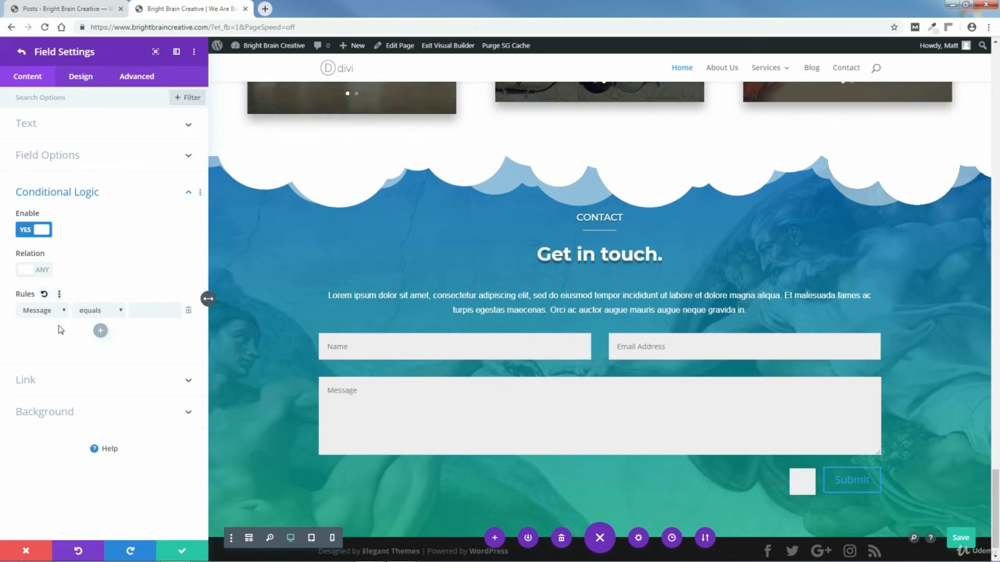
pyautogui.click(120, 312)
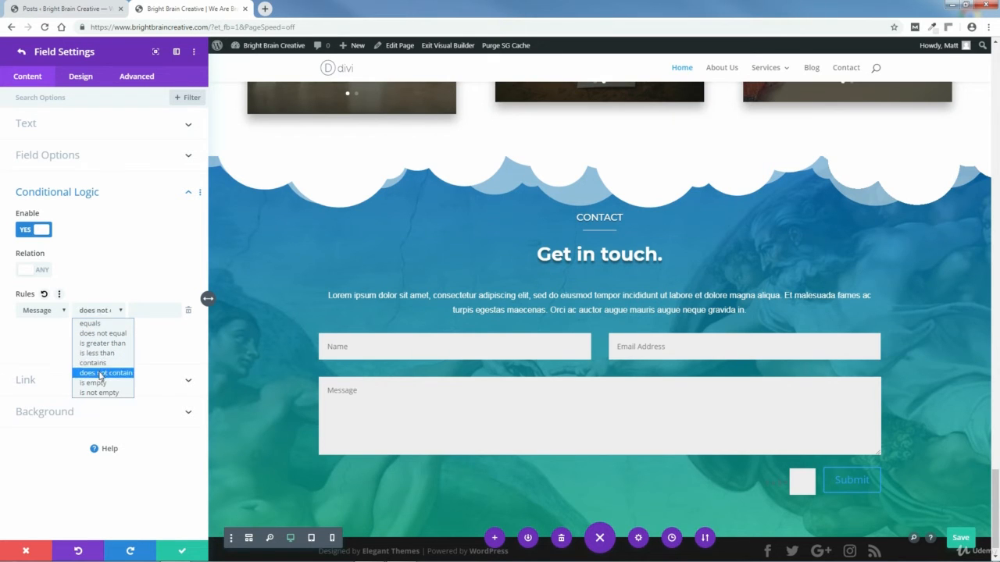
pyautogui.click(100, 374)
pyautogui.click(152, 311)
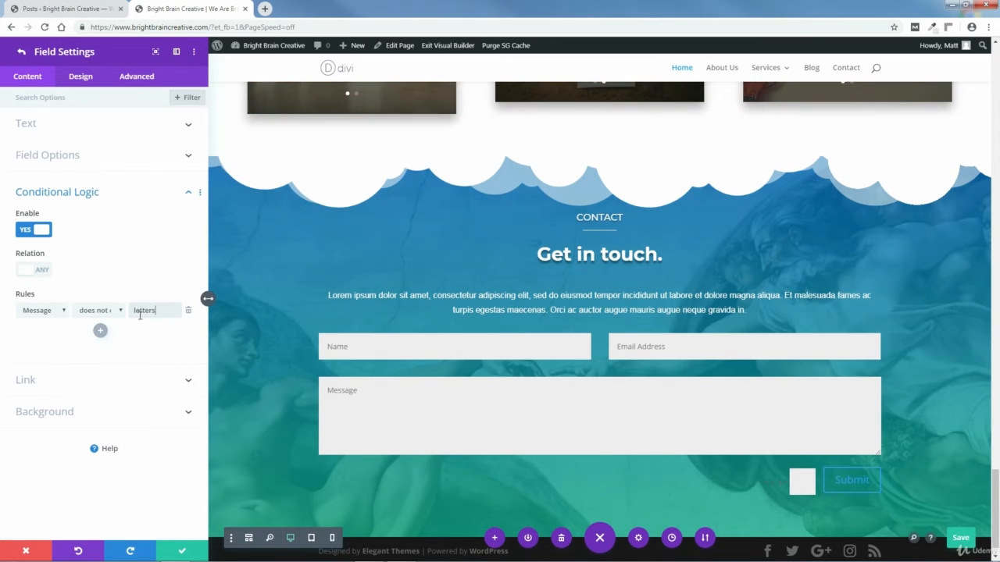
pyautogui.moveTo(157, 312); pyautogui.dragTo(133, 311)
pyautogui.press('BackSpace')
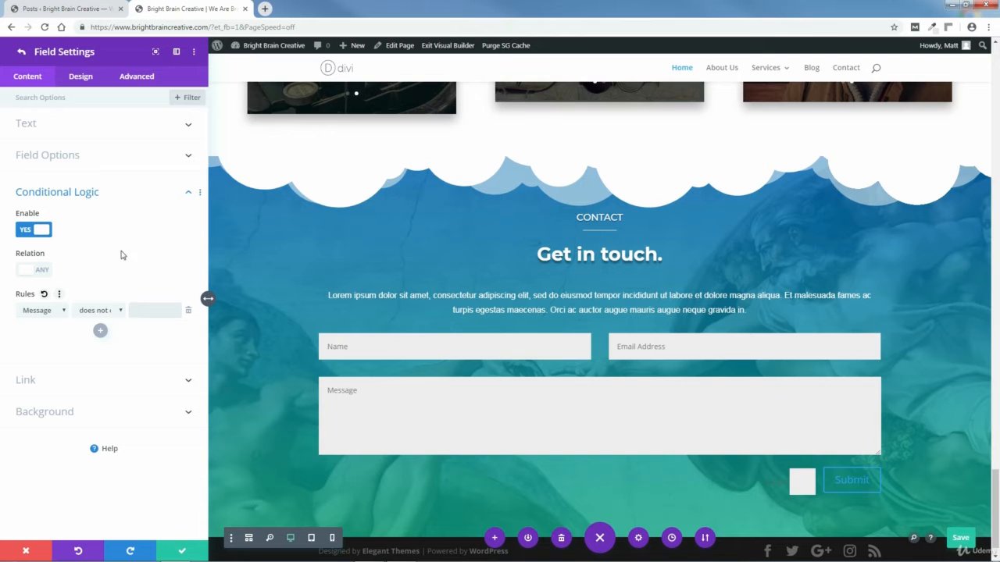
pyautogui.click(44, 231)
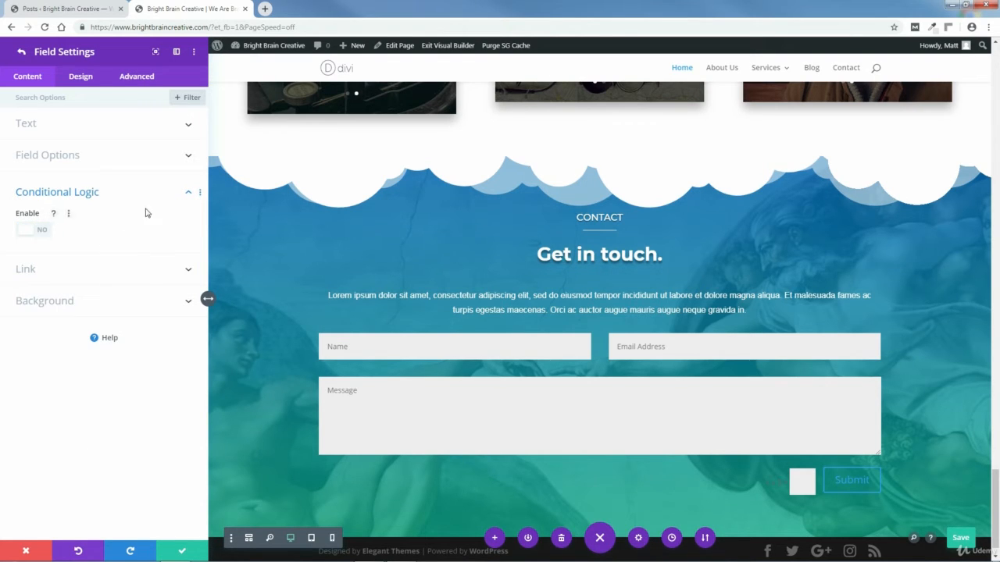
pyautogui.click(188, 193)
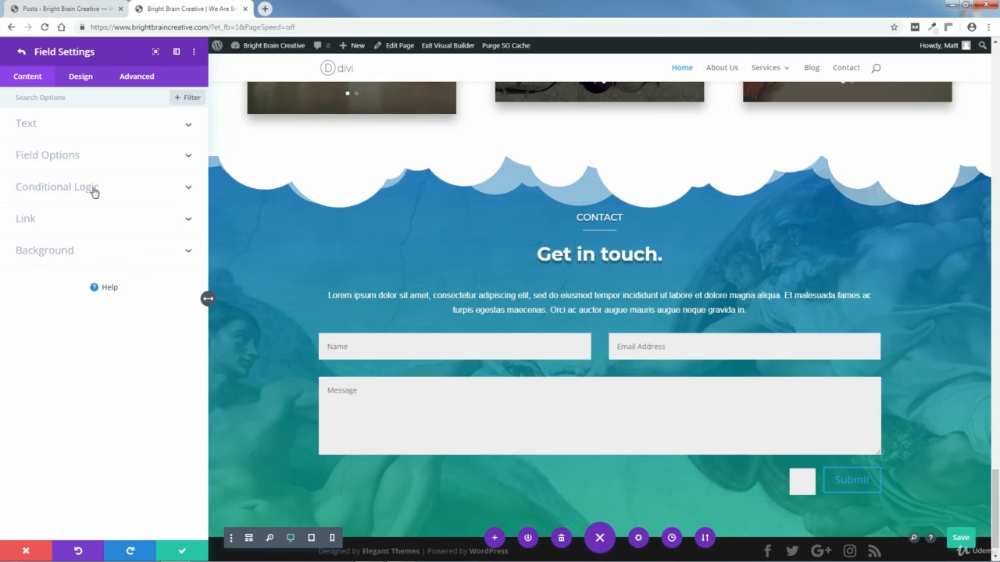
# Step: Glance at the Message field settings, then bring up the form's Fields design options
pyautogui.click(22, 54)
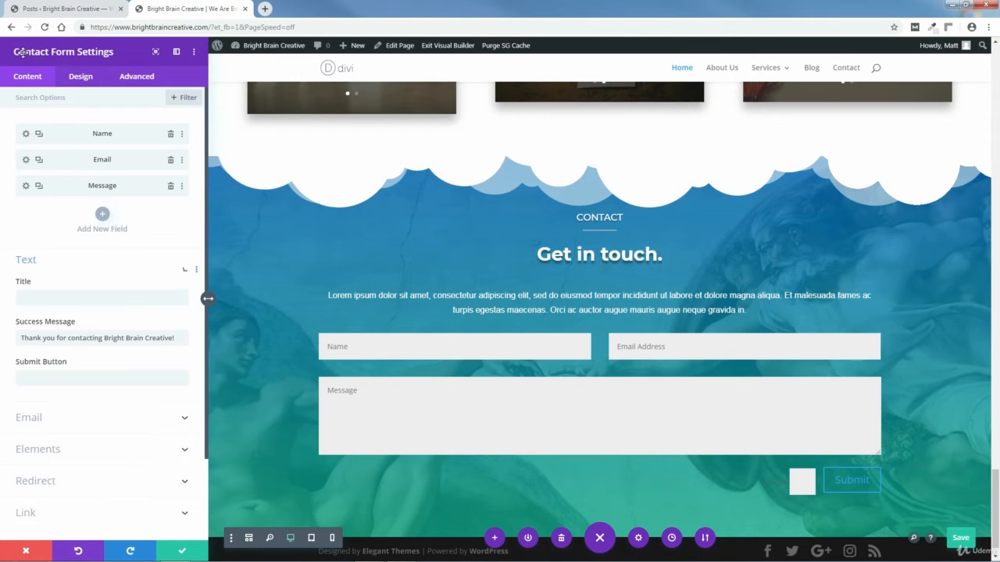
pyautogui.click(26, 187)
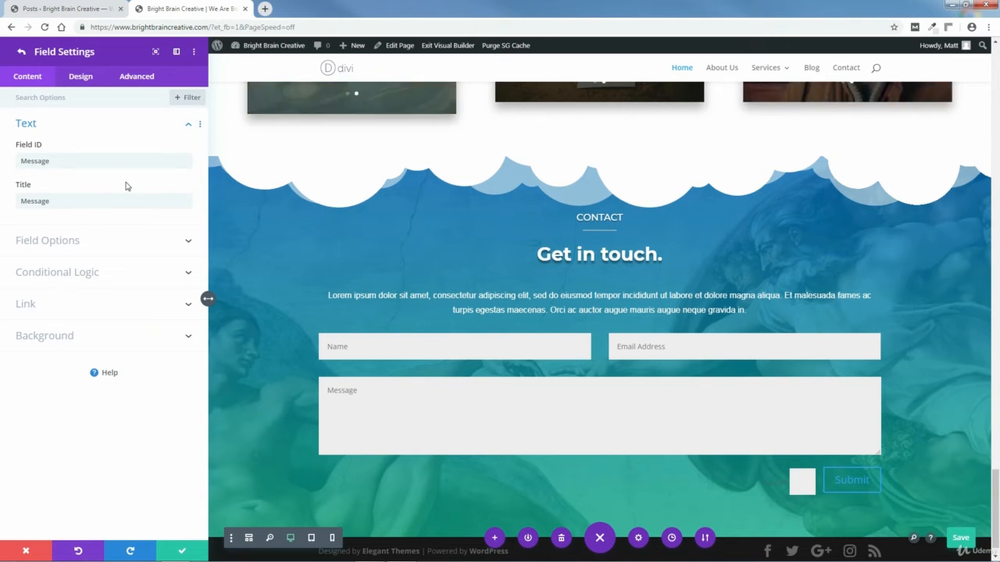
pyautogui.click(22, 54)
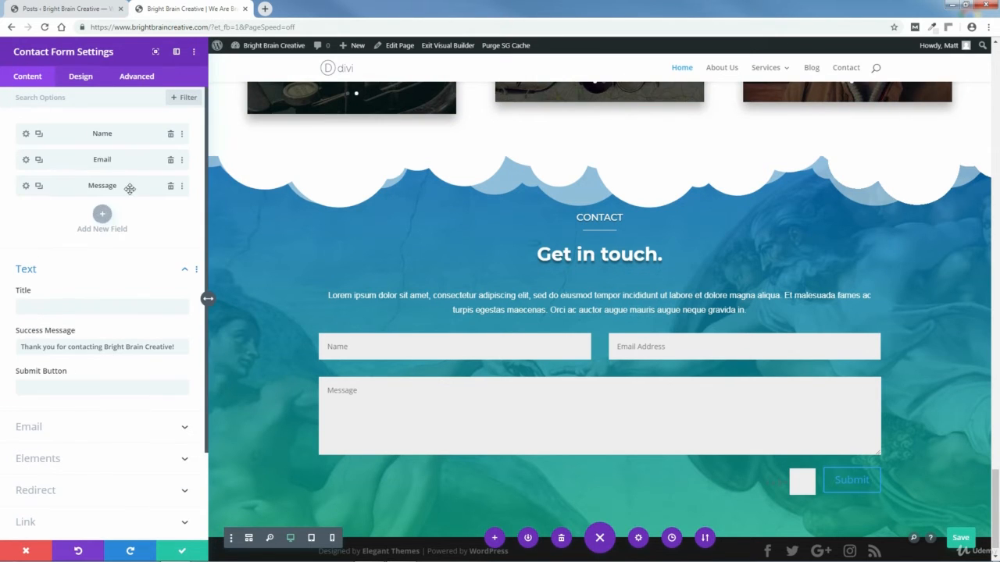
pyautogui.click(77, 77)
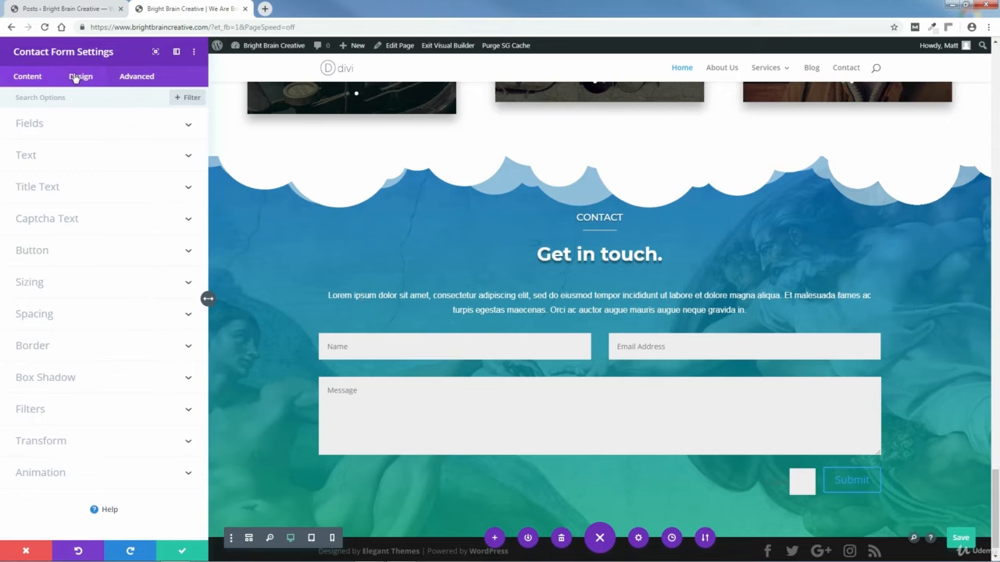
pyautogui.click(178, 133)
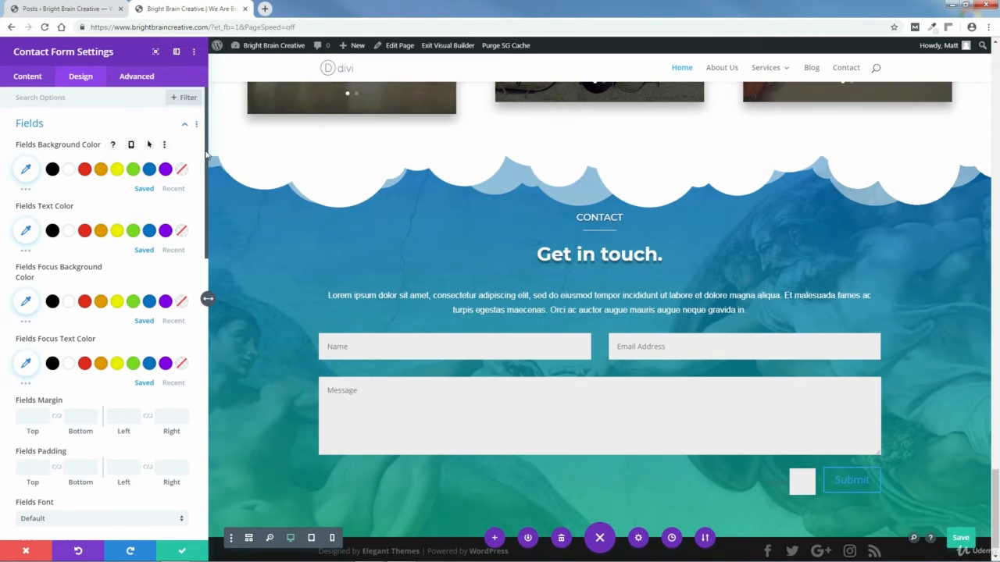
# Step: Try red, white and semi-transparent white field backgrounds, then reset to the default colour
pyautogui.scroll(-5, 189, 311)
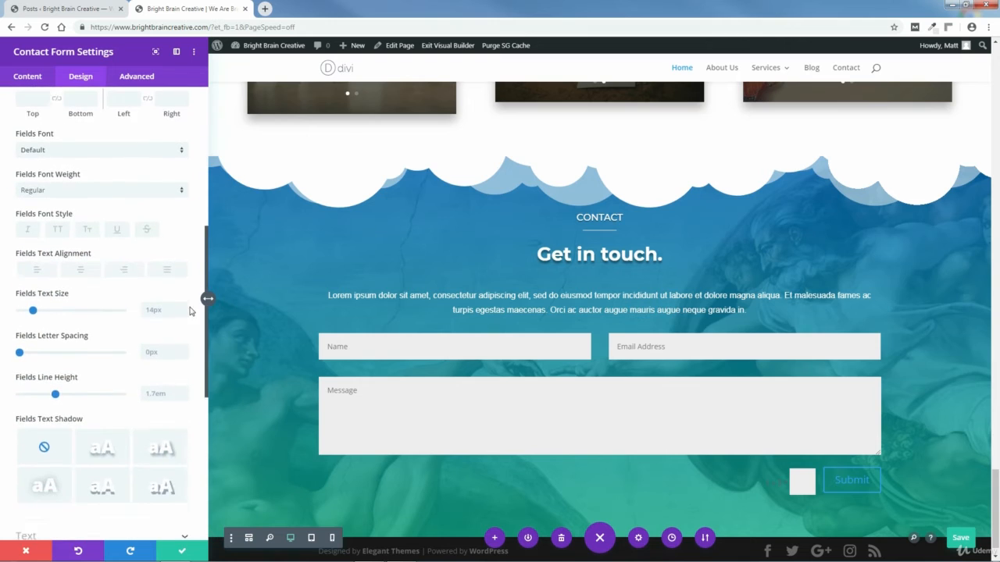
pyautogui.scroll(-1, 190, 311)
pyautogui.scroll(7, 190, 205)
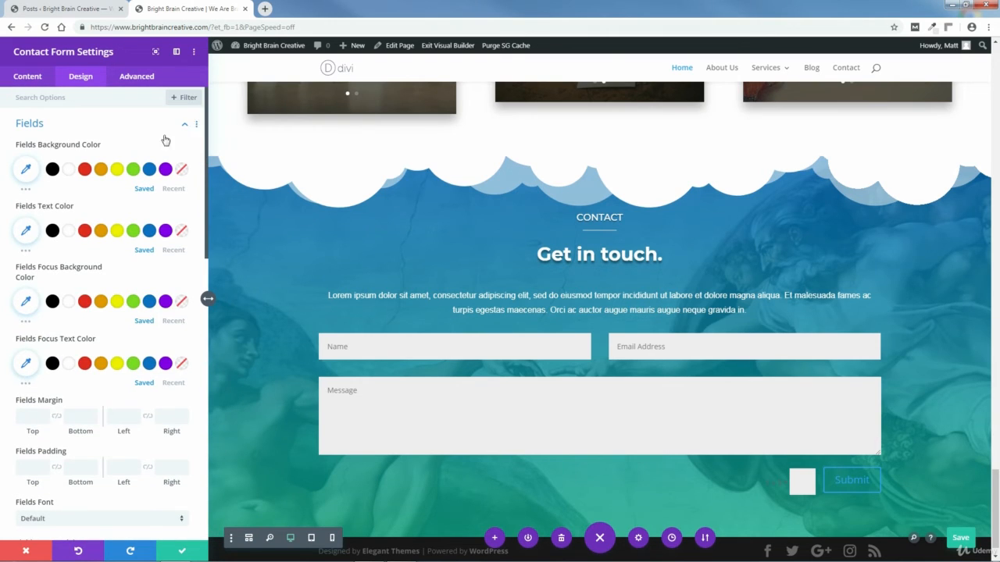
pyautogui.click(84, 169)
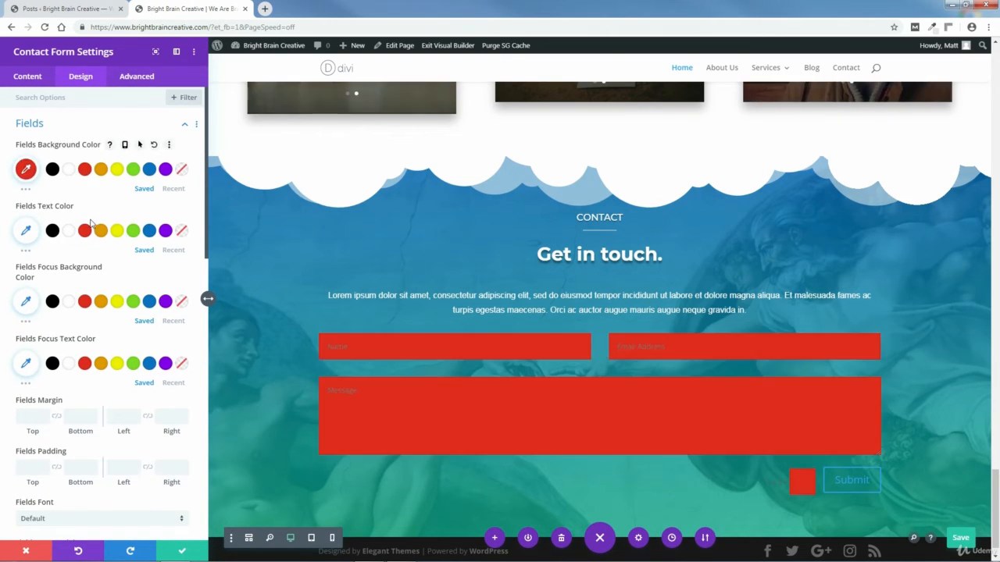
pyautogui.click(68, 169)
pyautogui.click(28, 172)
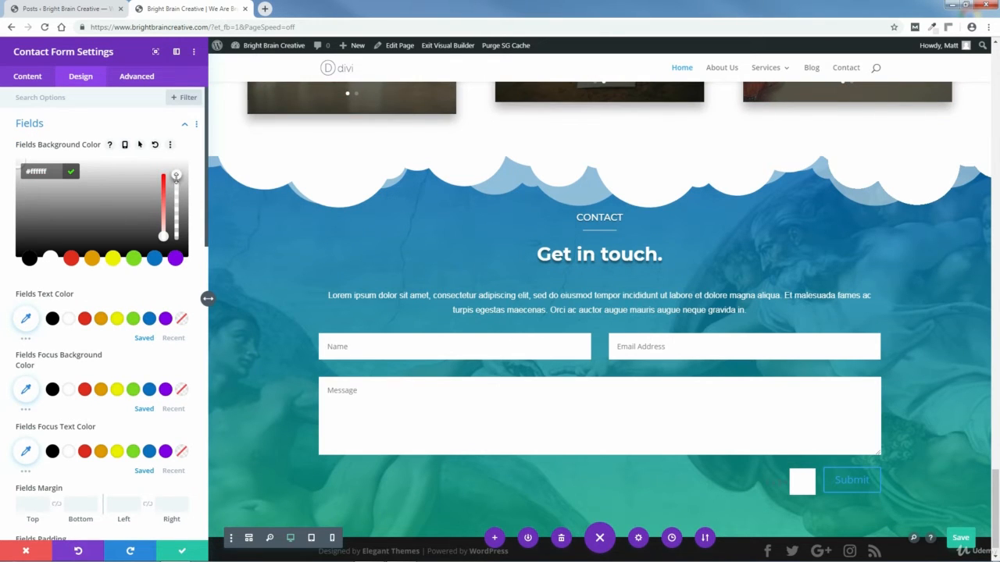
pyautogui.moveTo(178, 184); pyautogui.dragTo(190, 219)
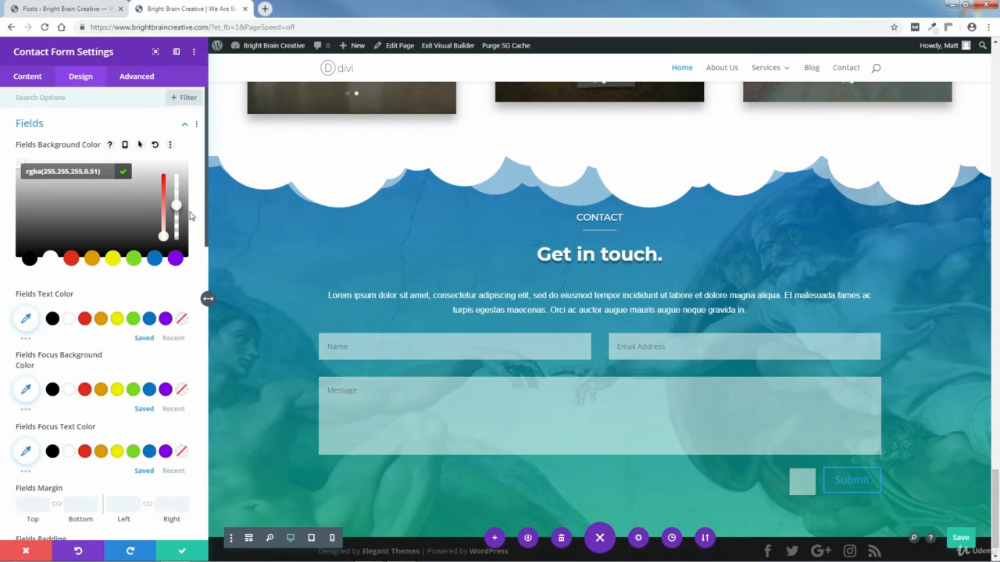
pyautogui.click(376, 341)
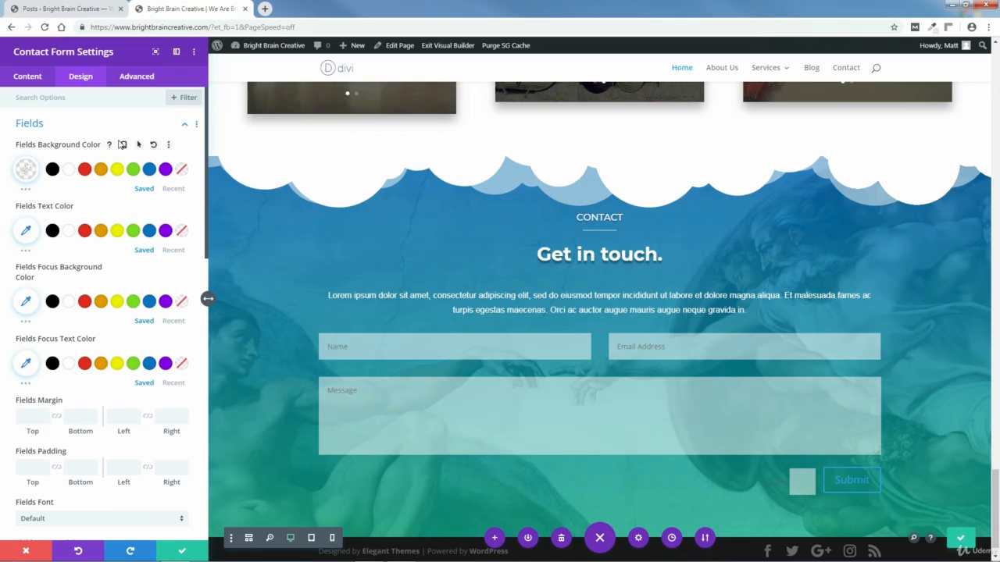
pyautogui.click(155, 146)
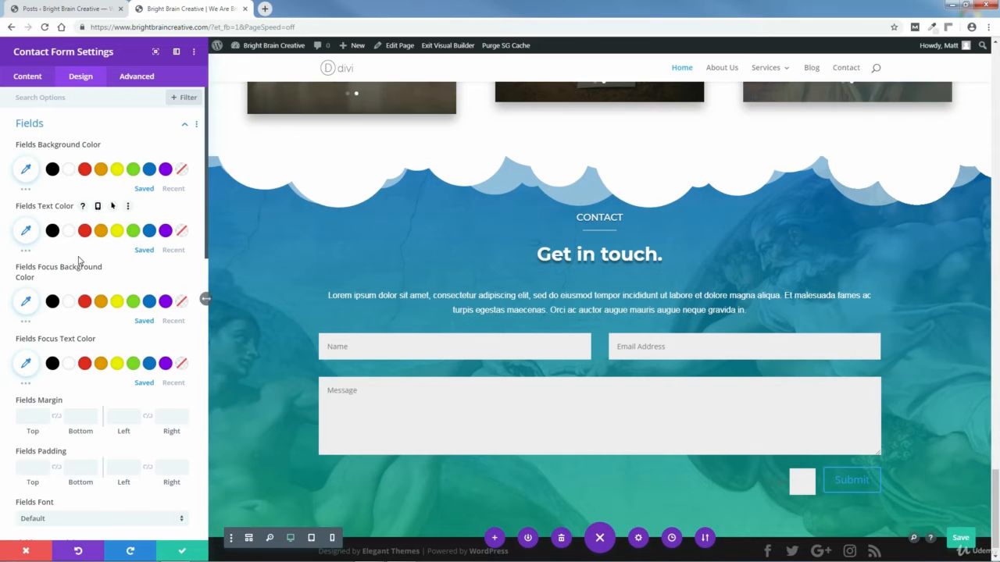
pyautogui.click(85, 231)
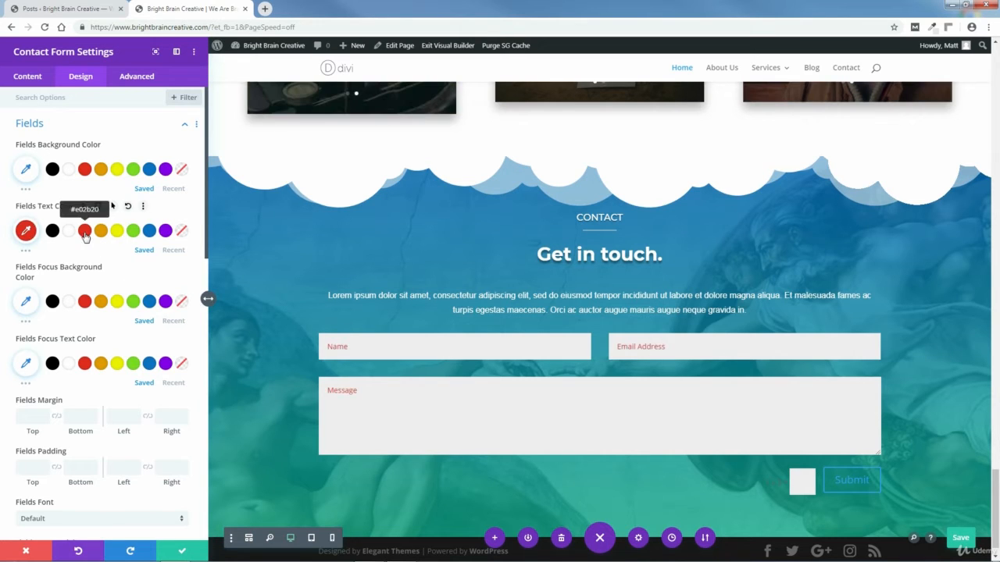
pyautogui.click(149, 231)
pyautogui.click(166, 231)
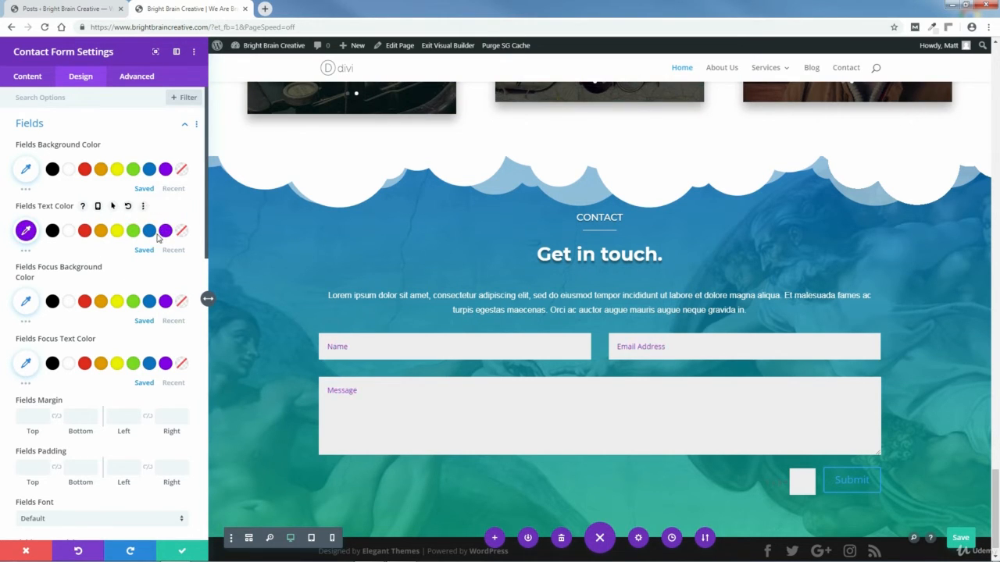
pyautogui.click(128, 208)
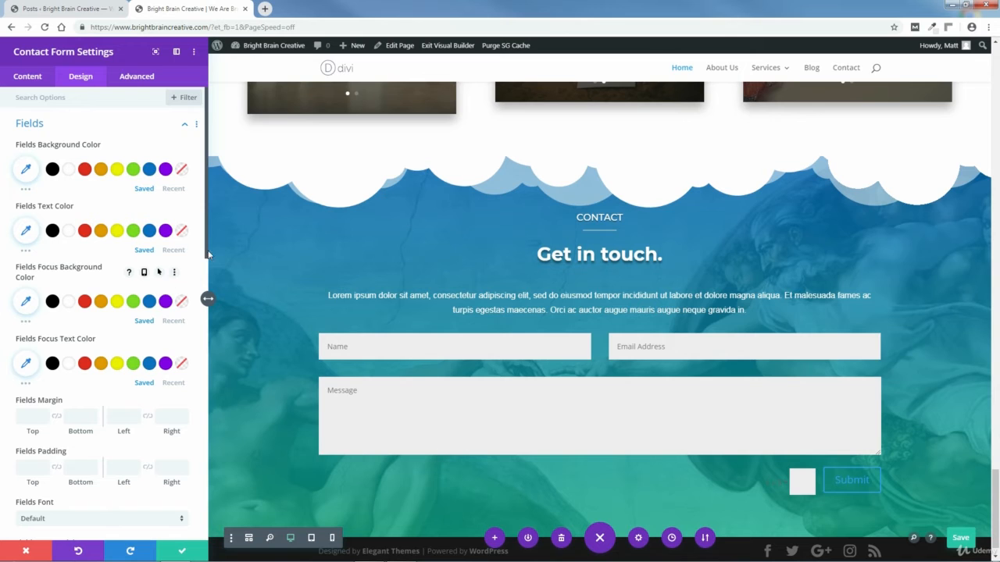
pyautogui.moveTo(209, 254); pyautogui.dragTo(202, 295)
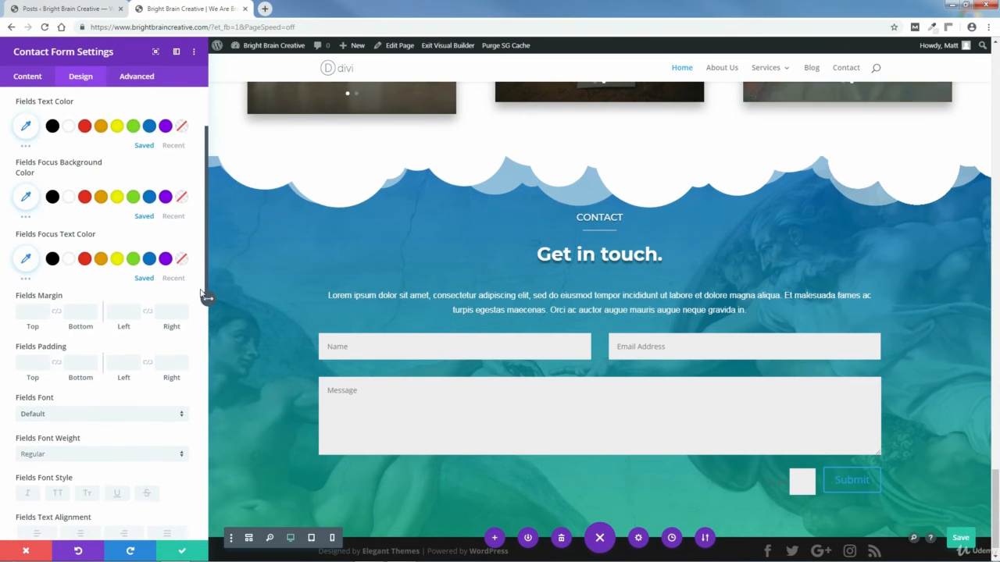
pyautogui.click(129, 169)
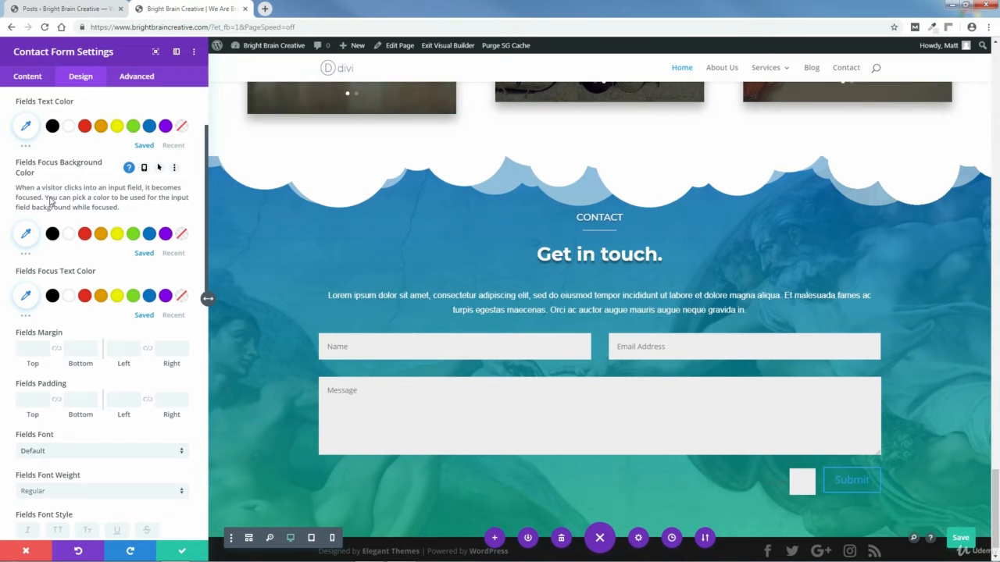
pyautogui.click(85, 235)
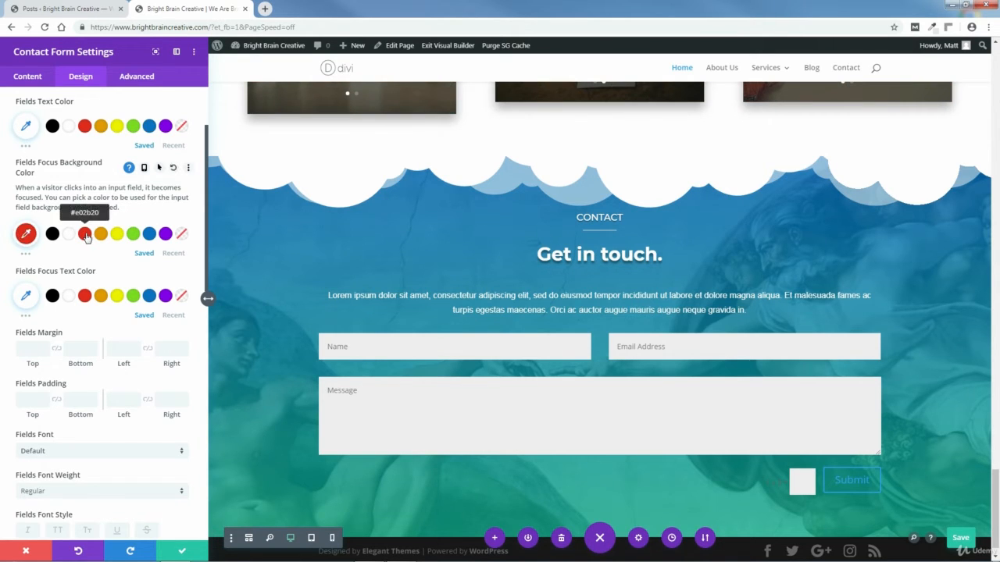
pyautogui.click(380, 345)
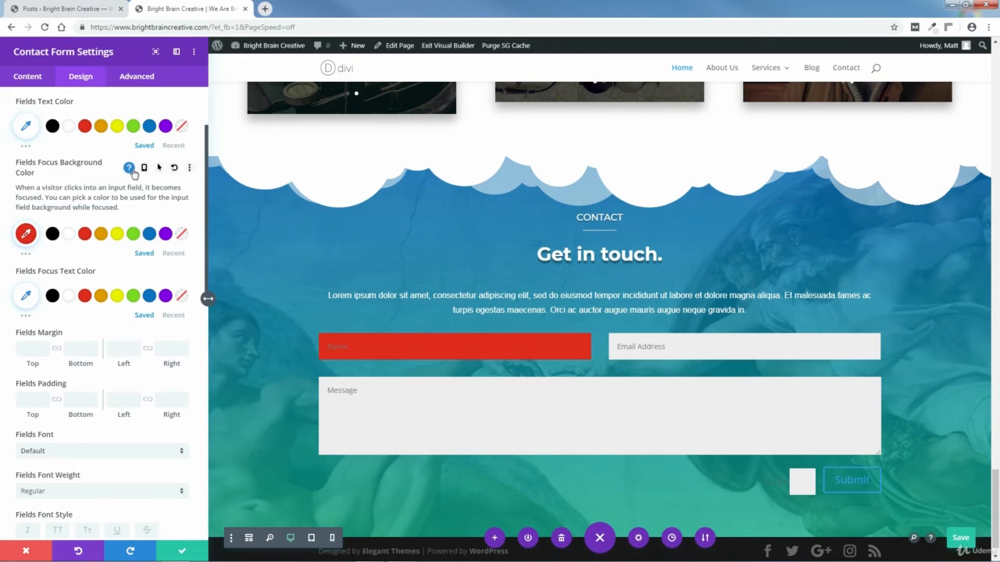
pyautogui.click(174, 168)
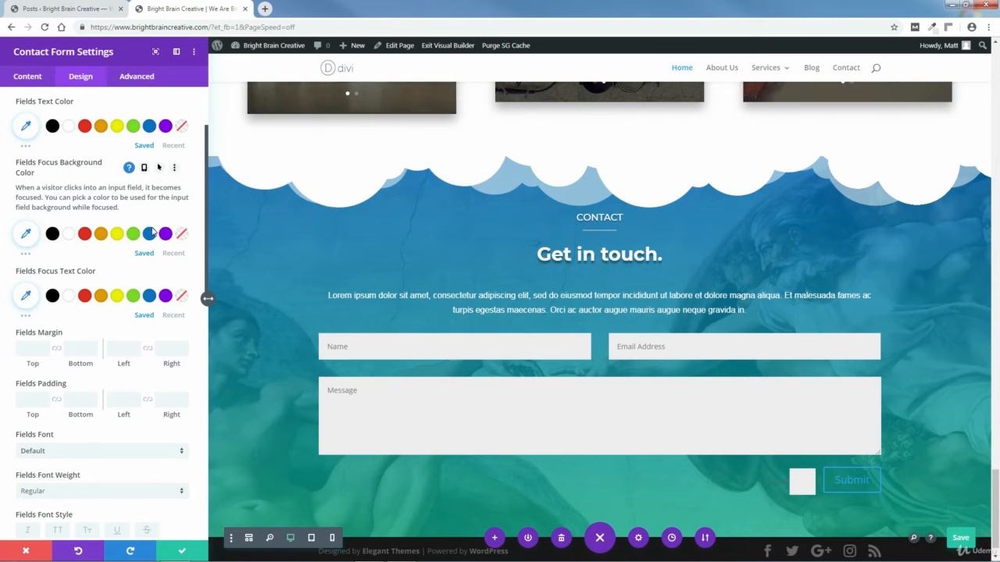
# Step: Try purple focus text and Arial font for the fields, then restore both defaults
pyautogui.moveTo(206, 259); pyautogui.dragTo(210, 287)
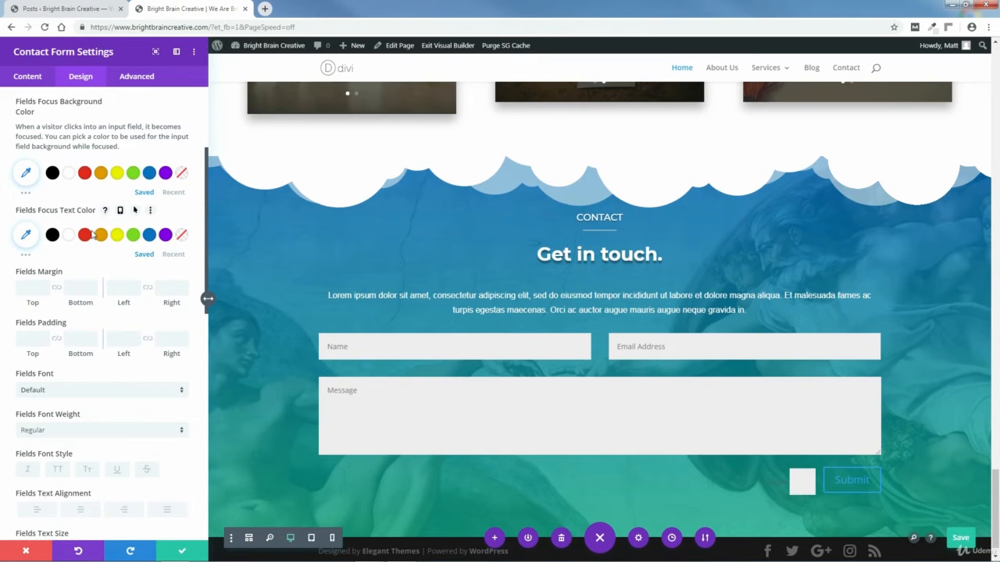
pyautogui.click(165, 235)
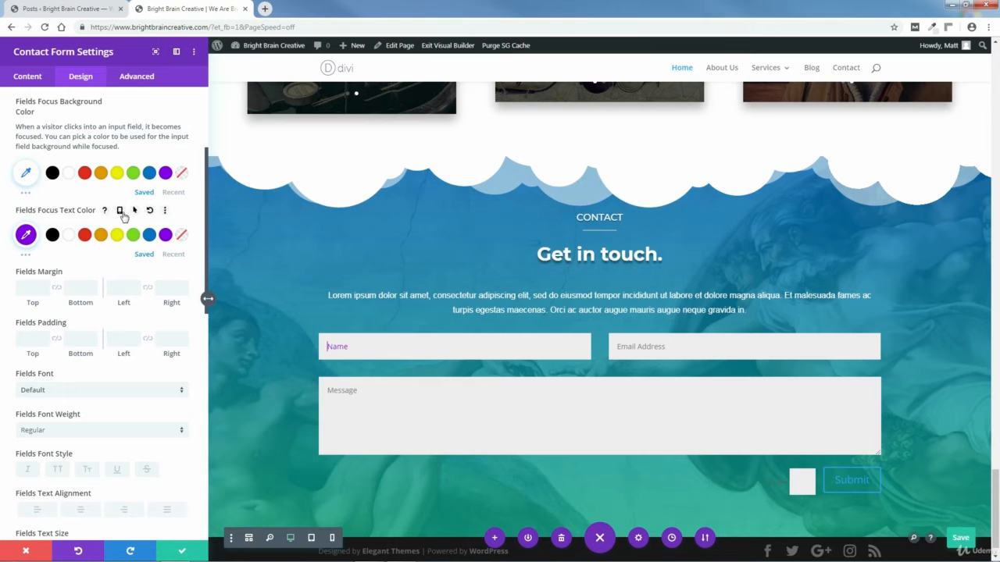
pyautogui.click(149, 211)
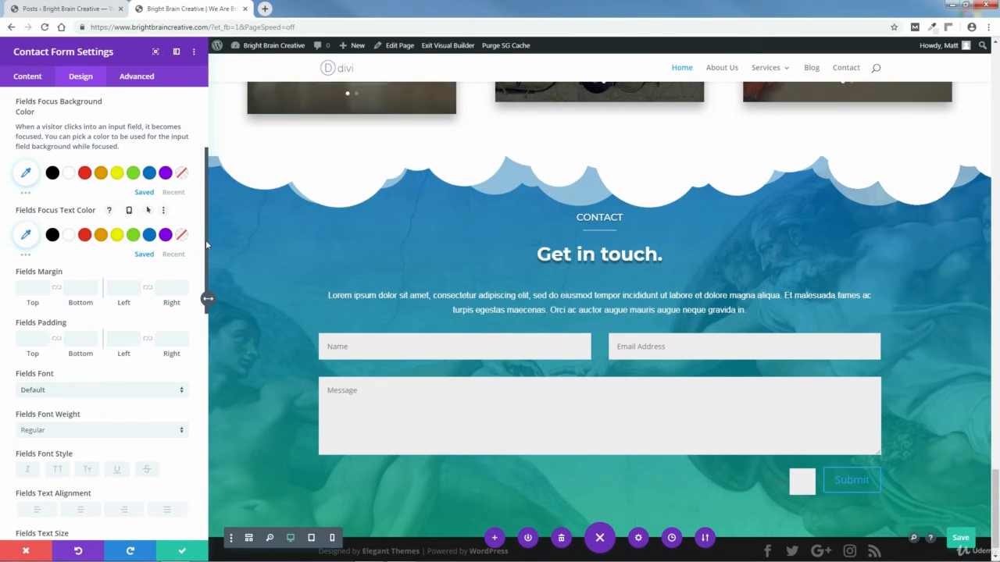
pyautogui.scroll(-2, 132, 219)
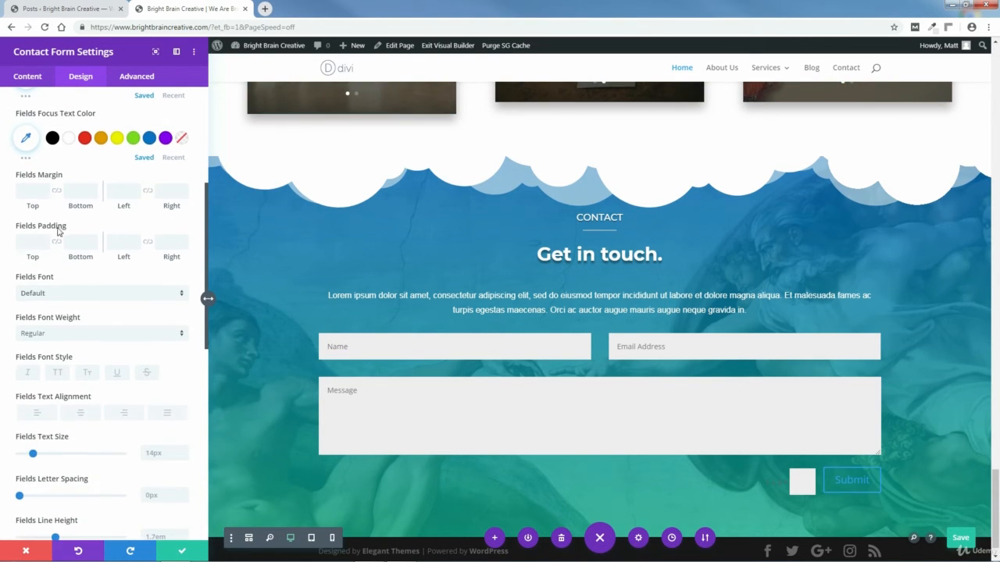
pyautogui.click(182, 296)
pyautogui.click(38, 140)
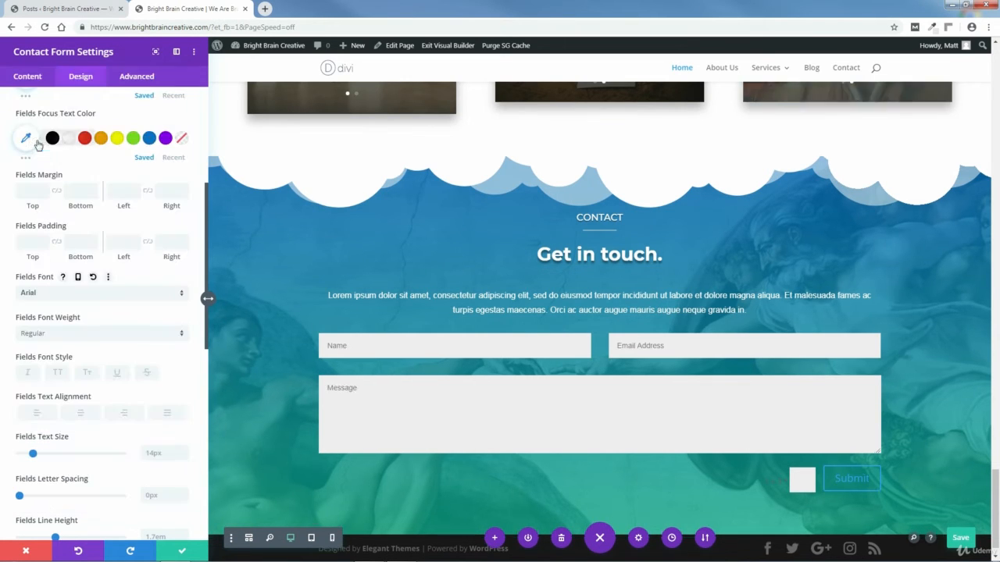
pyautogui.click(94, 278)
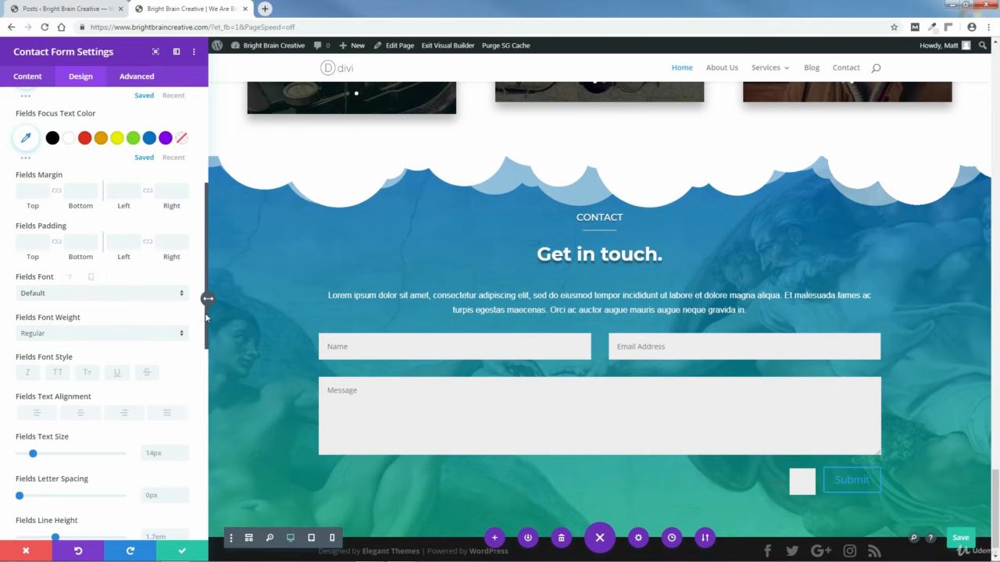
# Step: Test uppercase, small caps and 11px field text, then revert to normal case at 14px
pyautogui.scroll(-3, 94, 282)
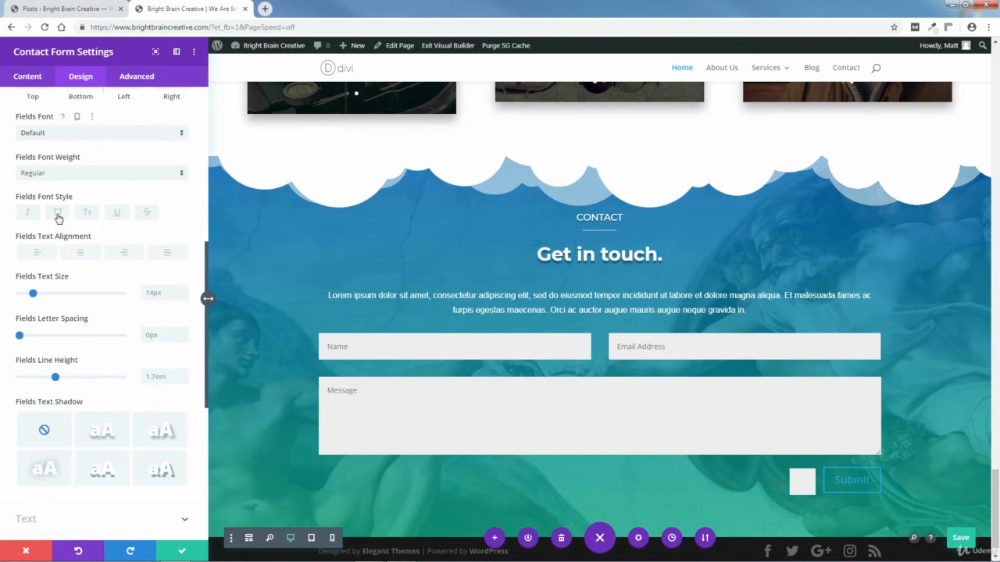
pyautogui.click(57, 216)
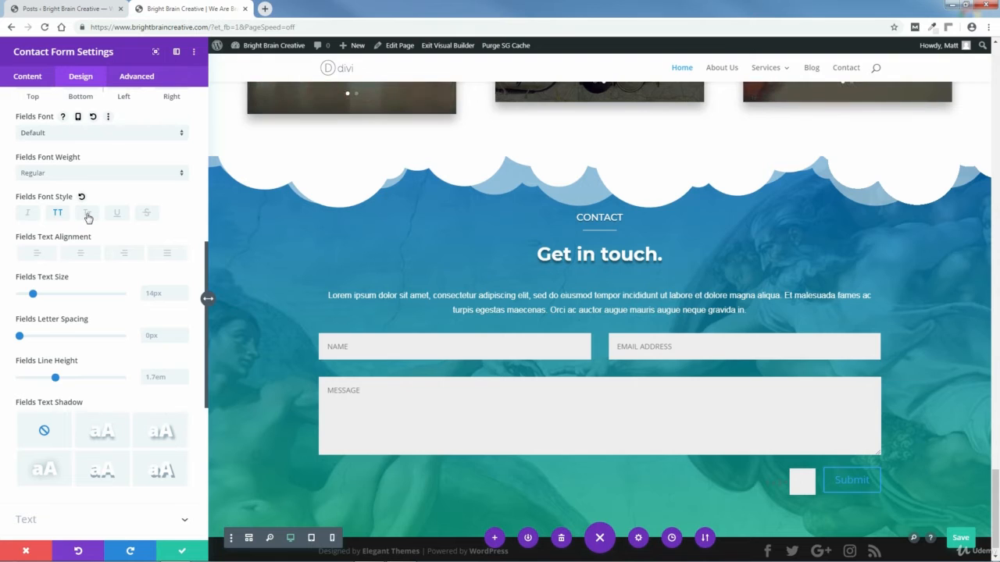
pyautogui.click(87, 216)
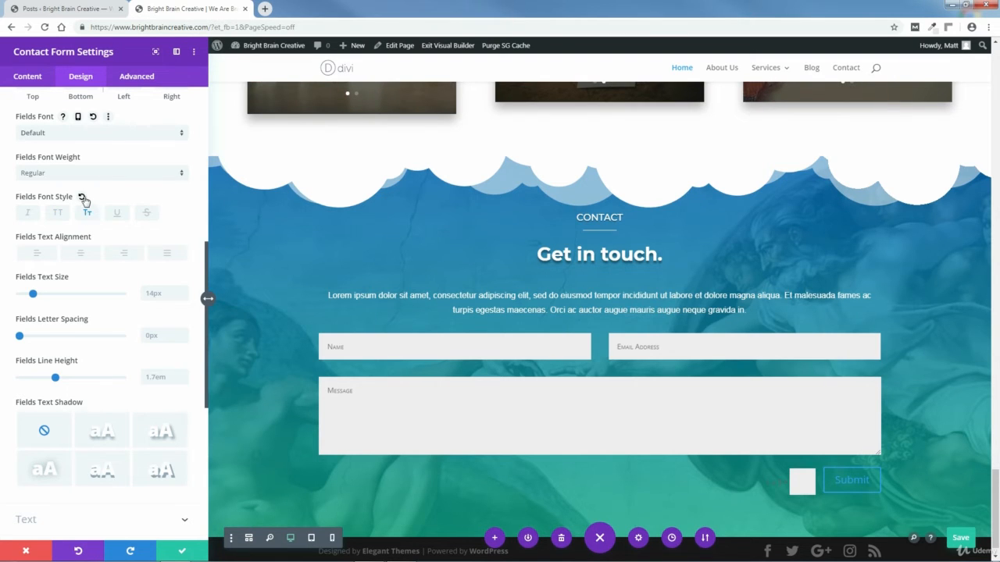
pyautogui.click(82, 198)
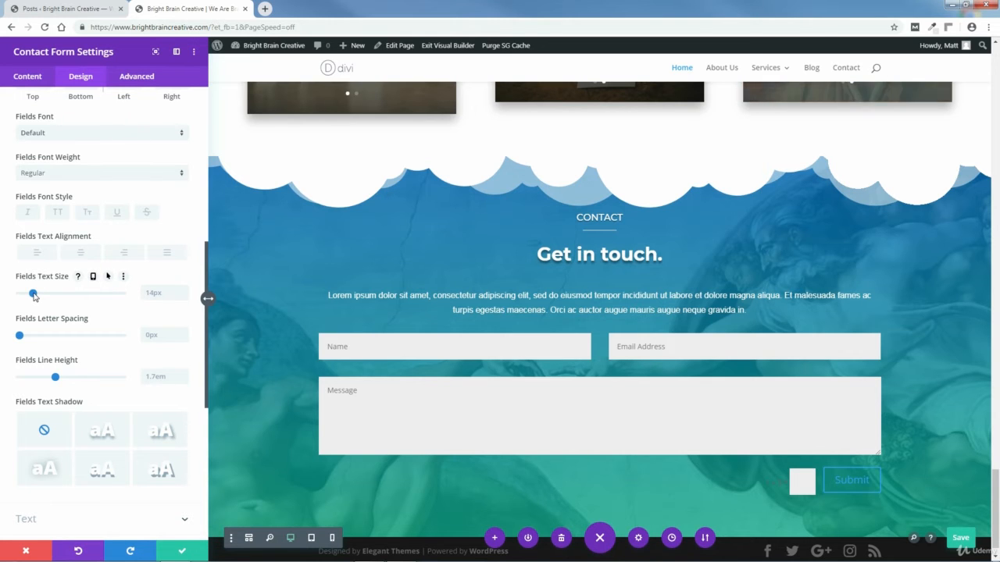
pyautogui.moveTo(35, 297); pyautogui.dragTo(39, 293)
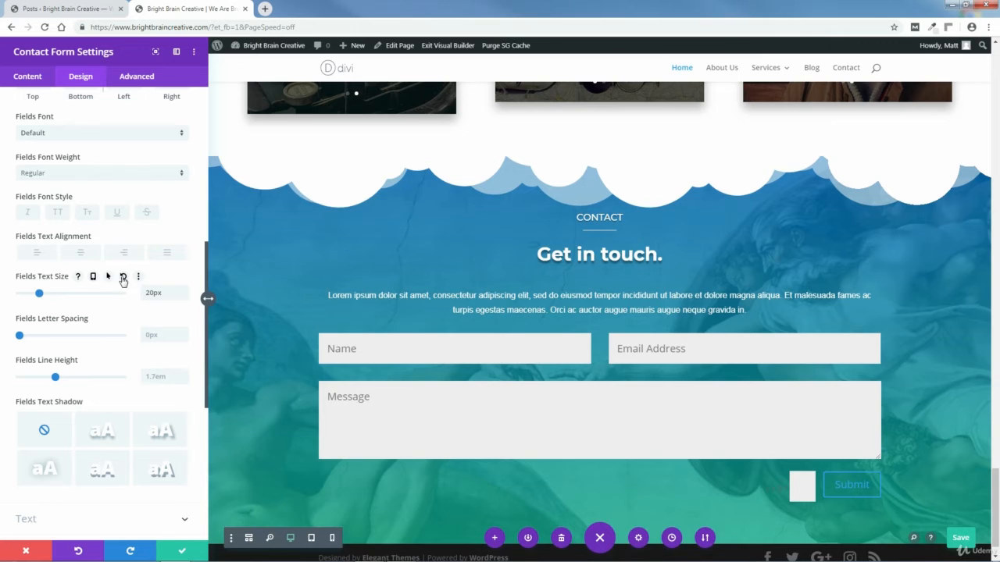
pyautogui.click(122, 278)
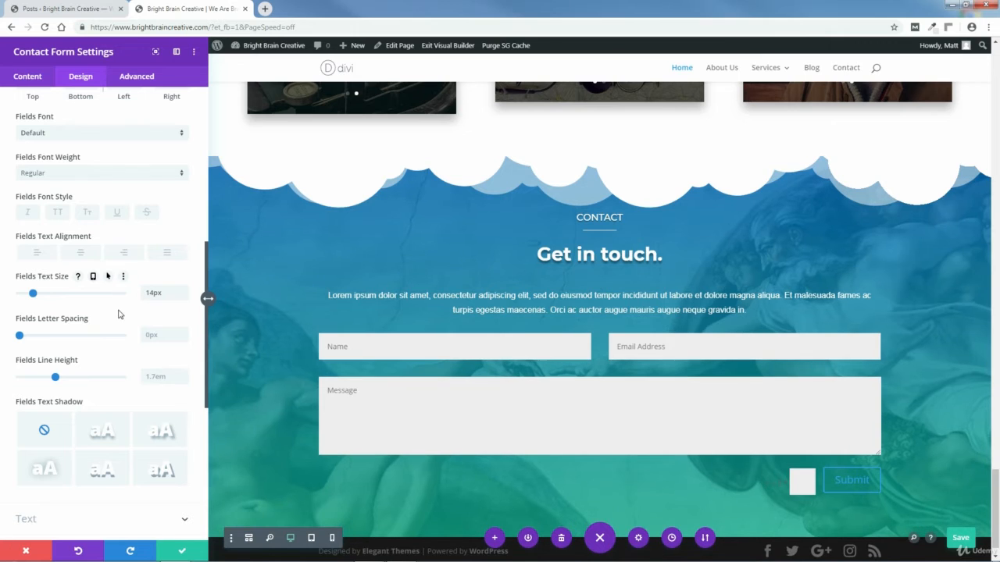
# Step: Preview the second text shadow preset, then remove the fields' text shadow
pyautogui.click(102, 432)
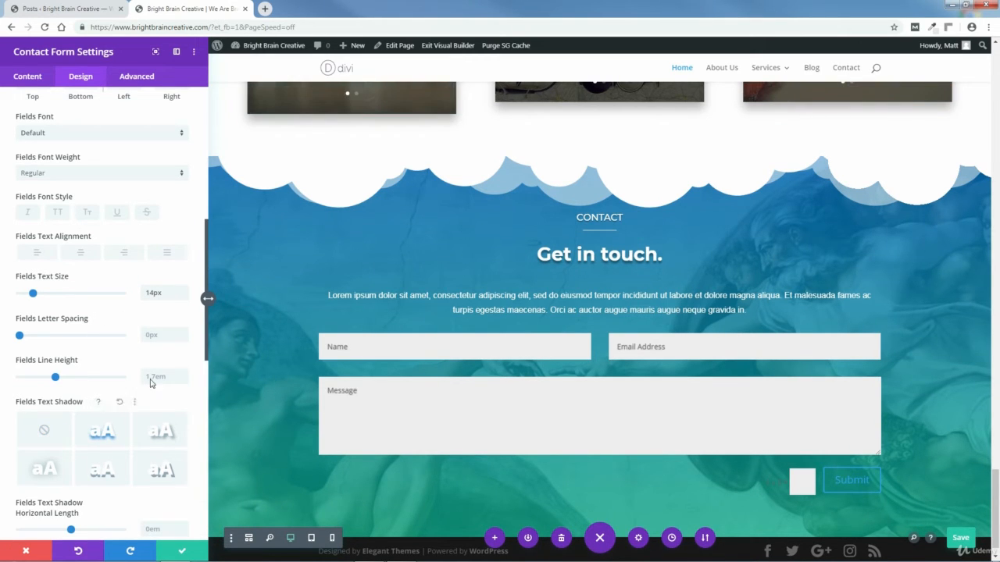
pyautogui.click(105, 402)
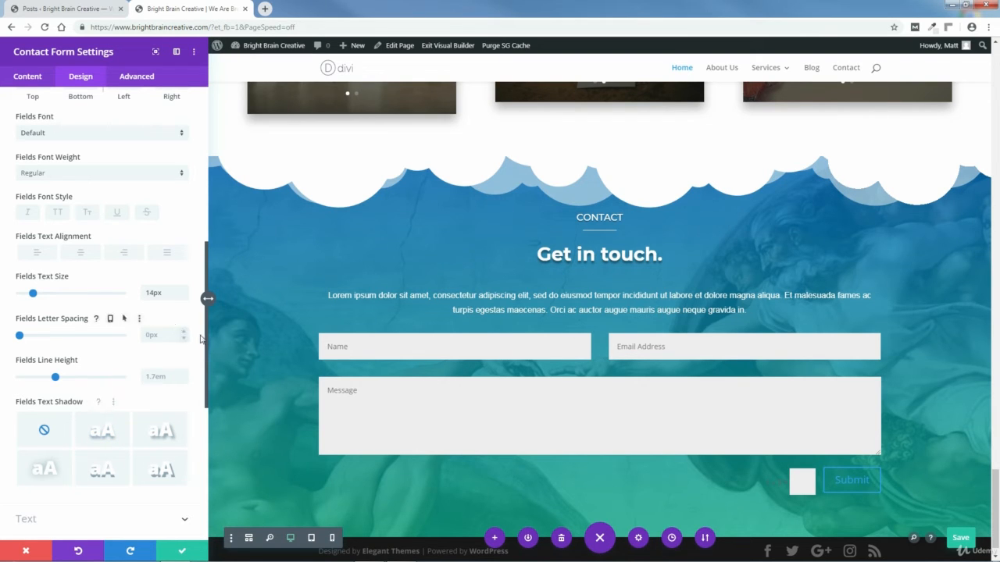
pyautogui.moveTo(207, 339); pyautogui.dragTo(206, 180)
pyautogui.click(185, 125)
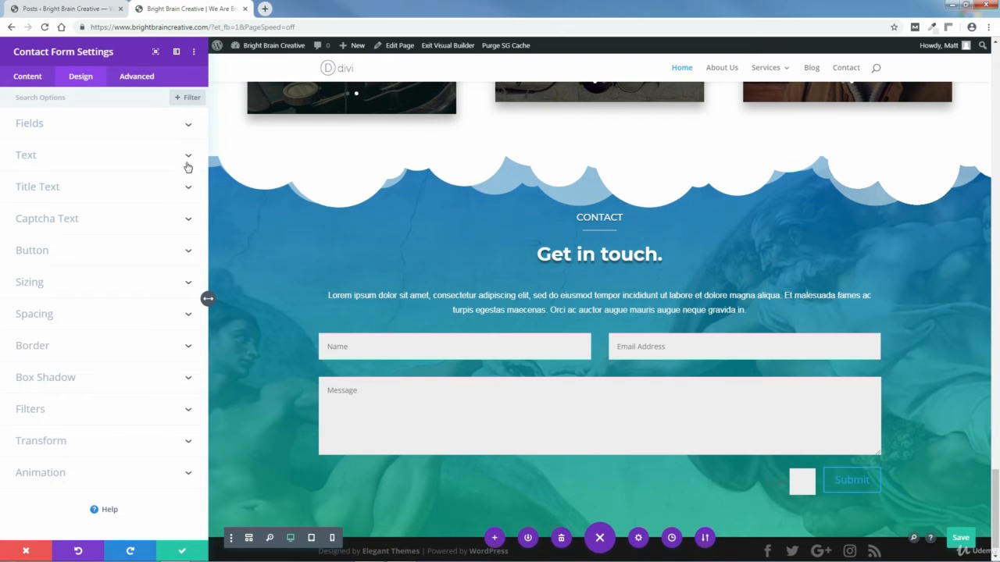
# Step: Set the Captcha Text Color to white in the Captcha Text design options
pyautogui.click(188, 222)
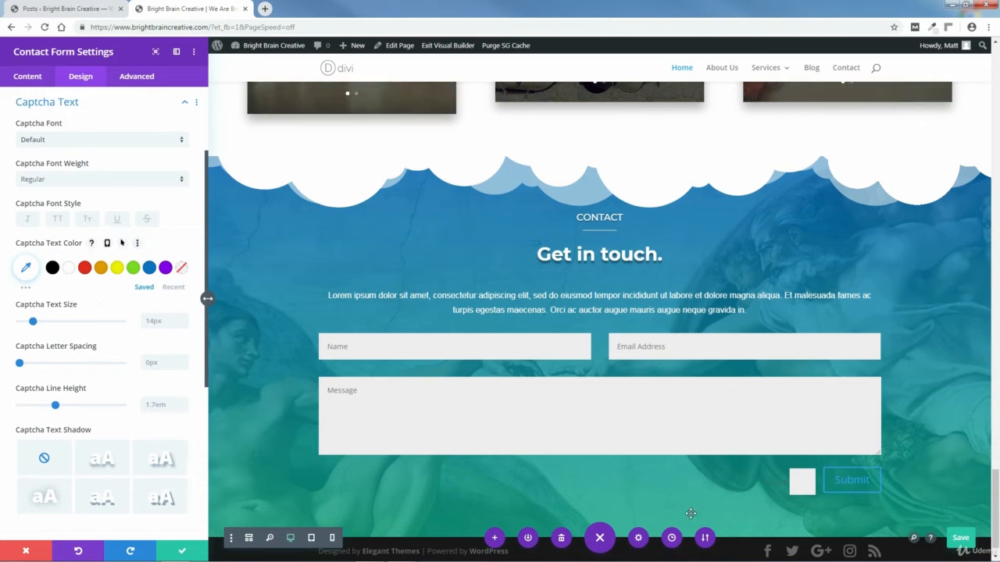
pyautogui.click(69, 268)
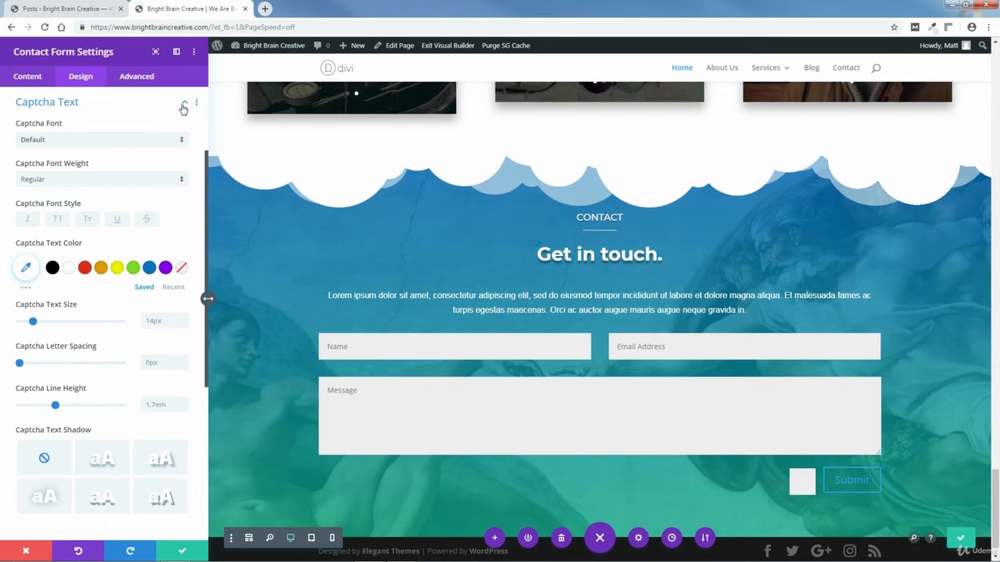
pyautogui.click(183, 104)
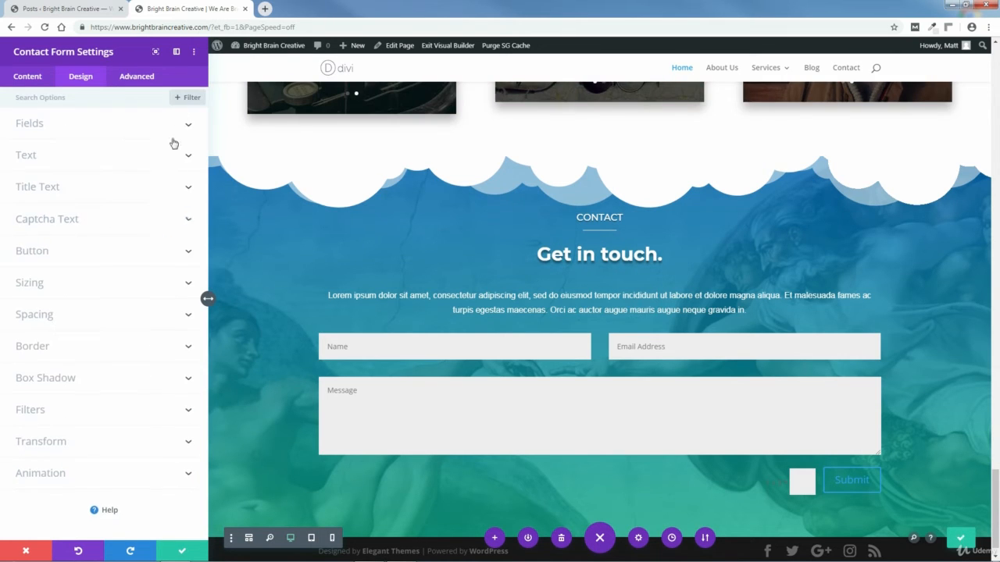
# Step: Enable custom styles for the Submit button and make its text white
pyautogui.click(187, 255)
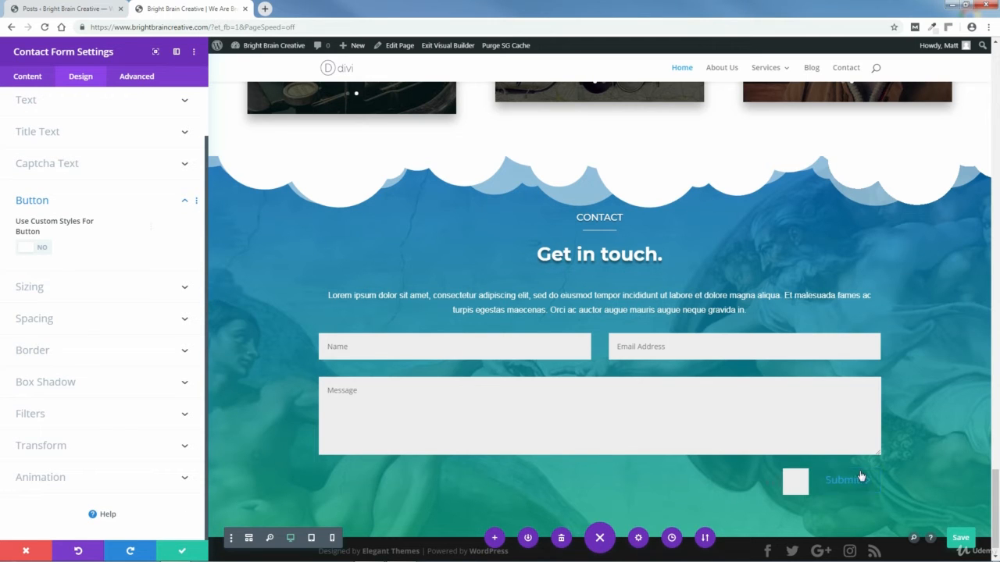
pyautogui.click(29, 247)
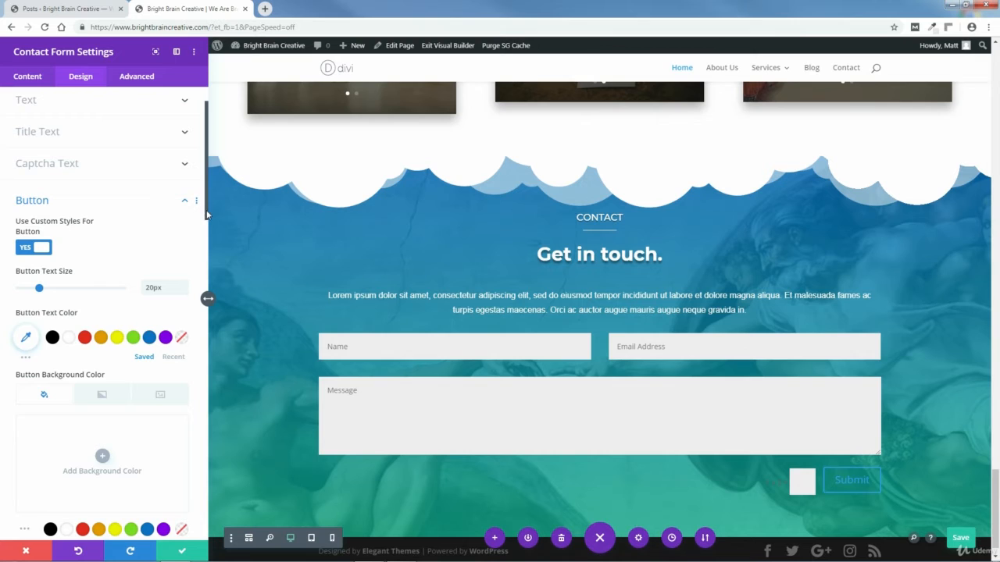
pyautogui.scroll(-3, 207, 215)
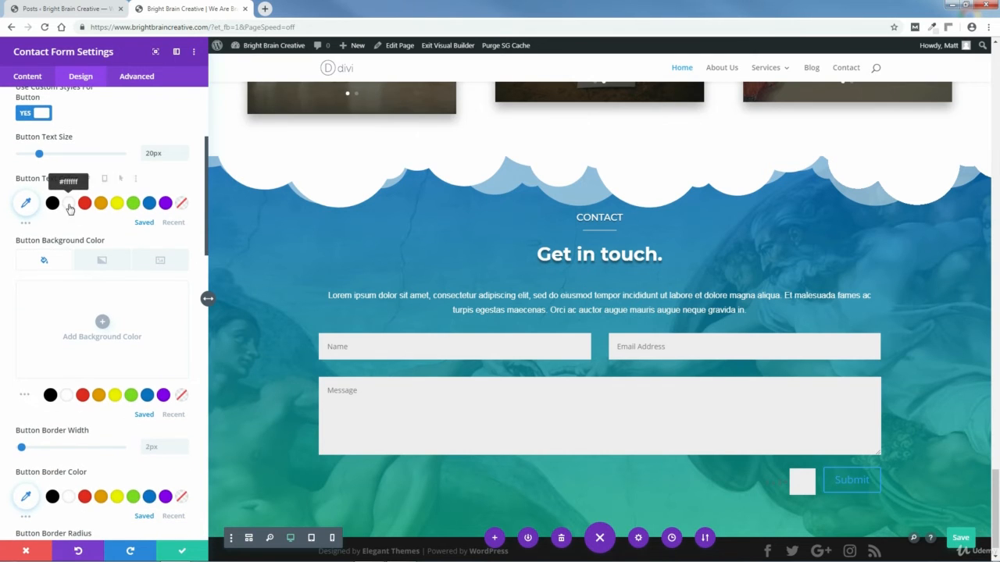
pyautogui.click(69, 207)
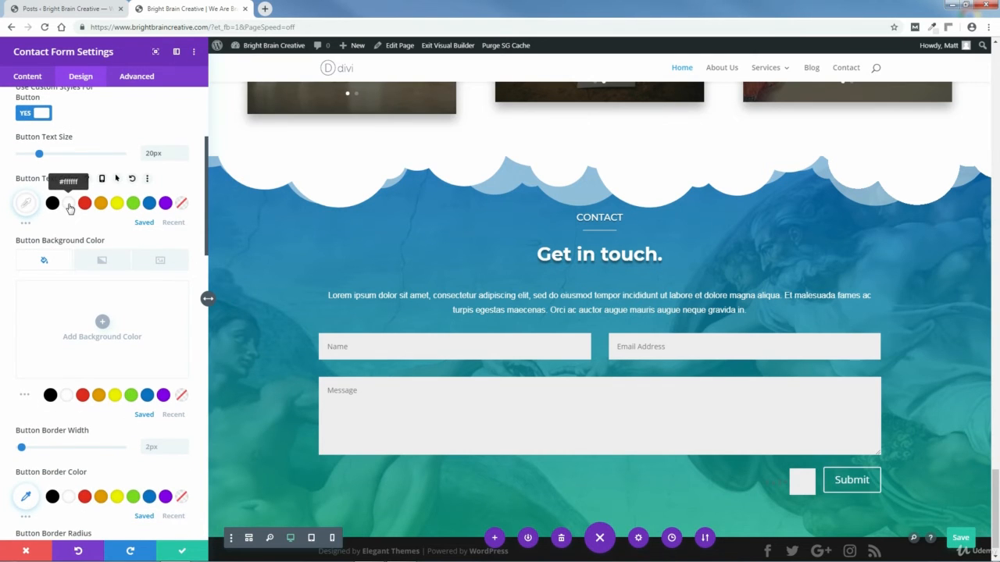
# Step: Try a purple background fill on the Submit button, then change it to pink
pyautogui.click(24, 398)
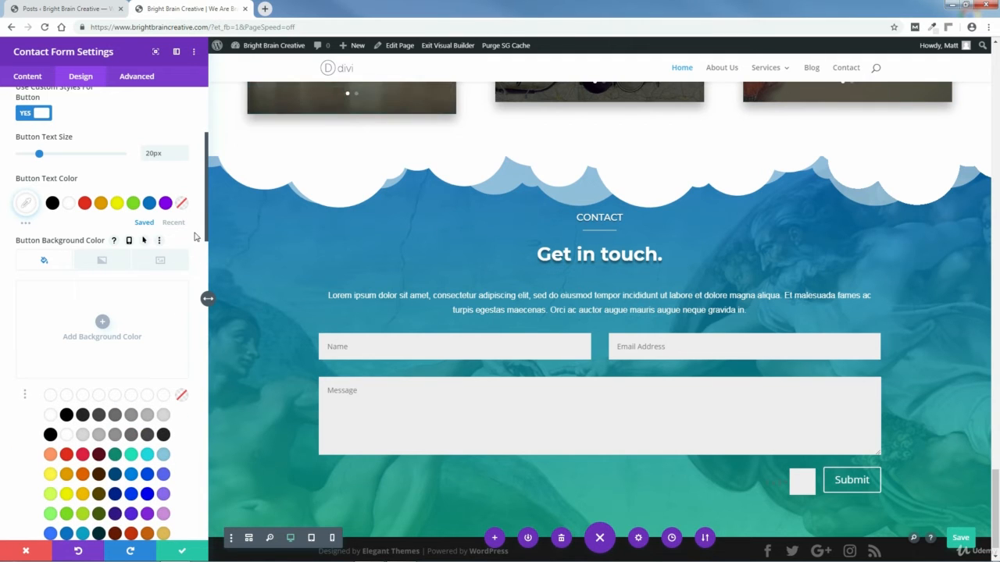
pyautogui.scroll(-3, 191, 258)
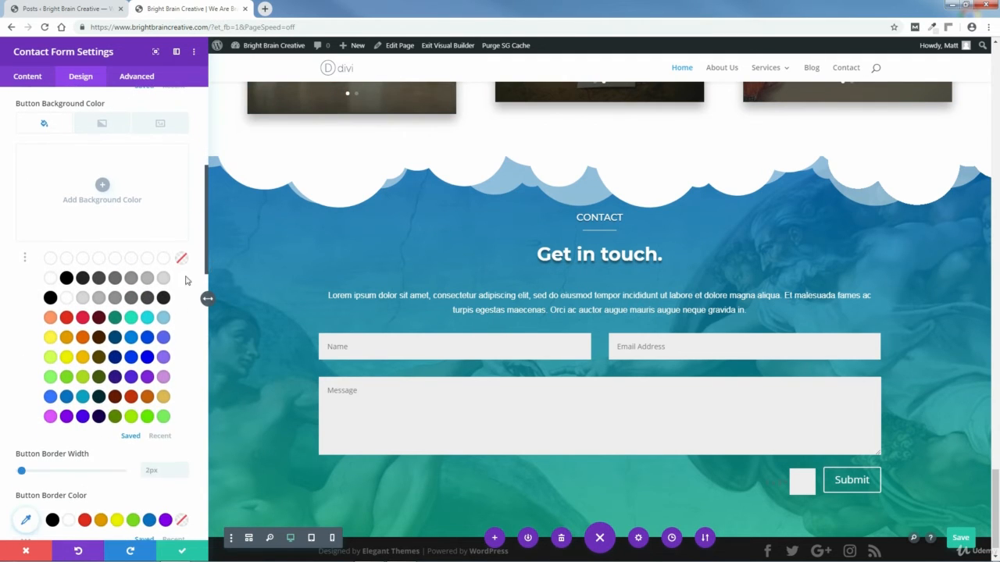
pyautogui.click(146, 378)
pyautogui.click(24, 259)
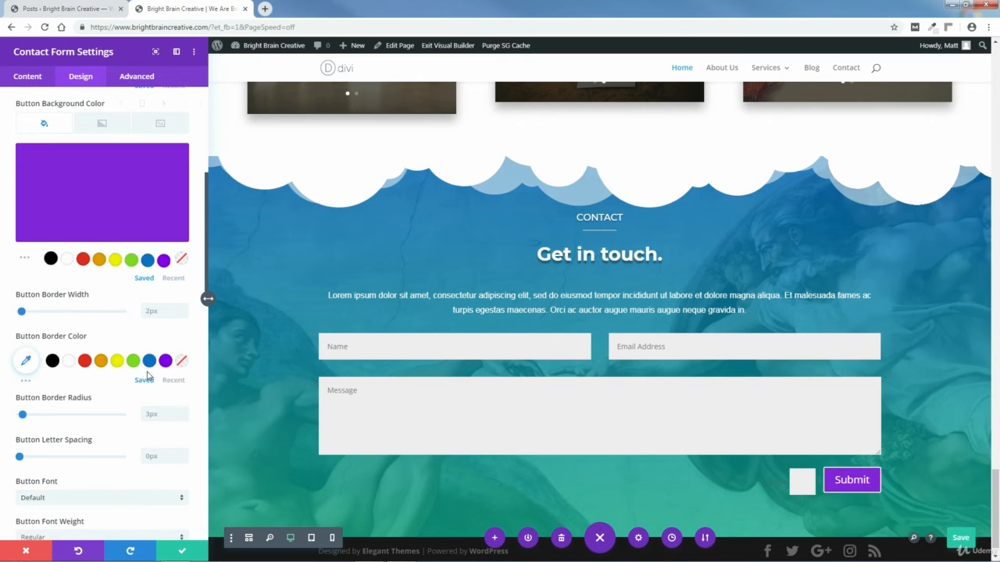
pyautogui.click(24, 258)
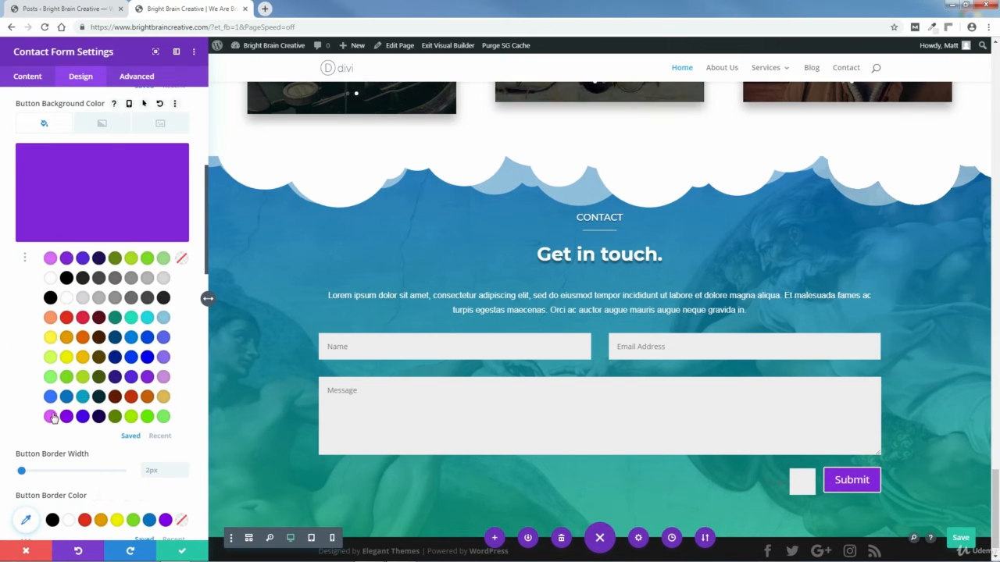
pyautogui.click(52, 418)
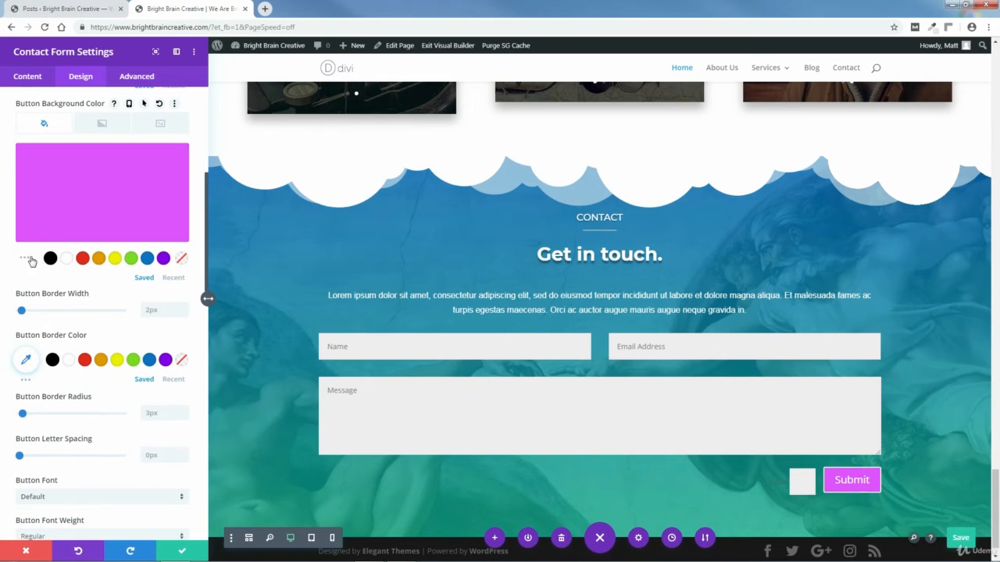
# Step: Clear the pink Button Background Color so the Submit button is a white outline
pyautogui.click(174, 158)
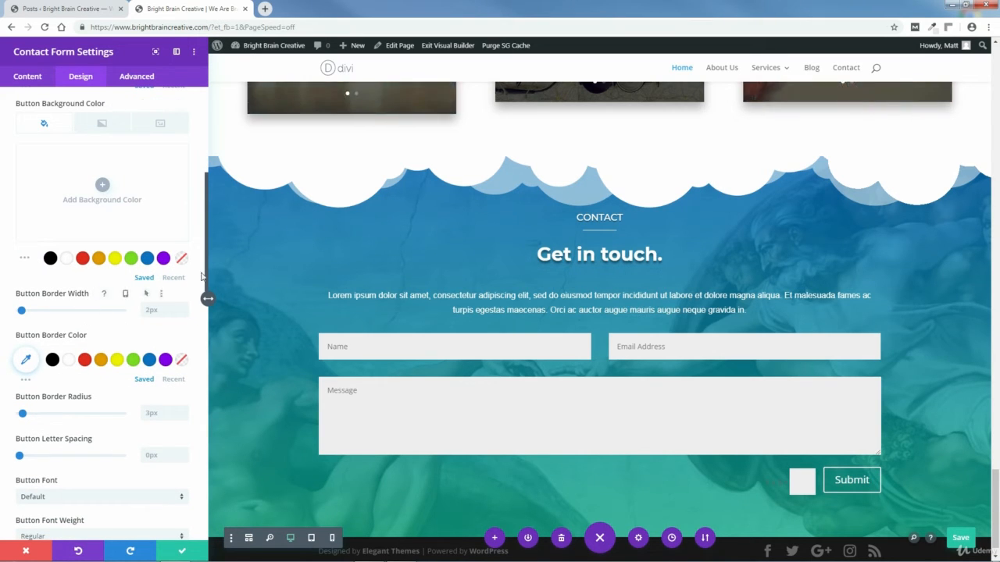
pyautogui.moveTo(207, 276); pyautogui.dragTo(209, 315)
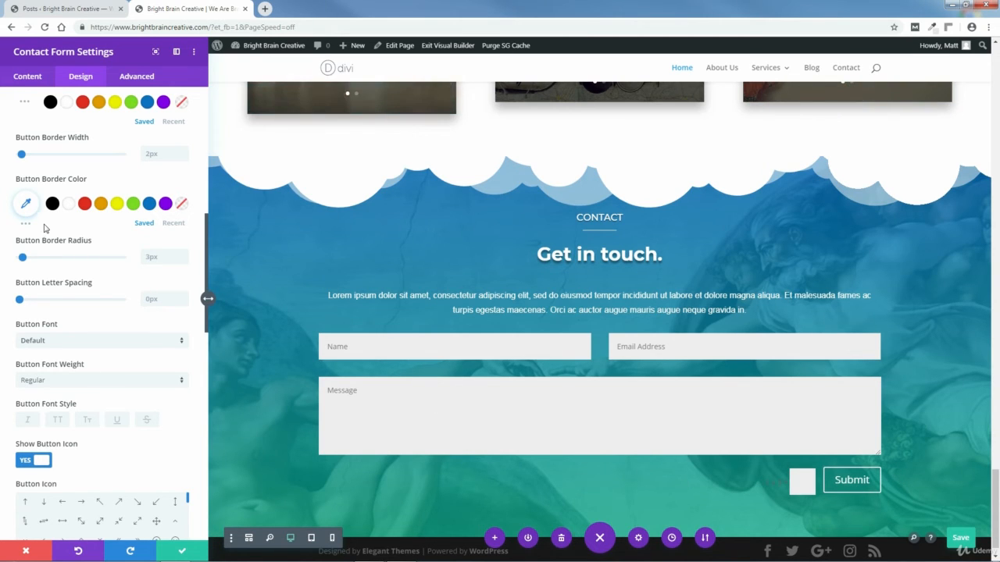
# Step: Set the Submit button border to white with a teal #00dbb6 hover border colour
pyautogui.click(25, 203)
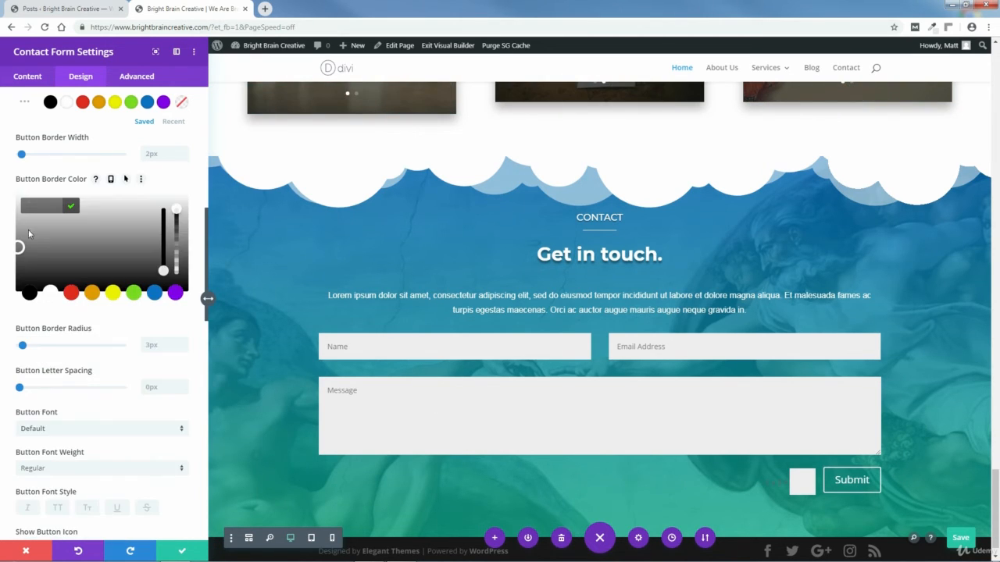
pyautogui.click(51, 294)
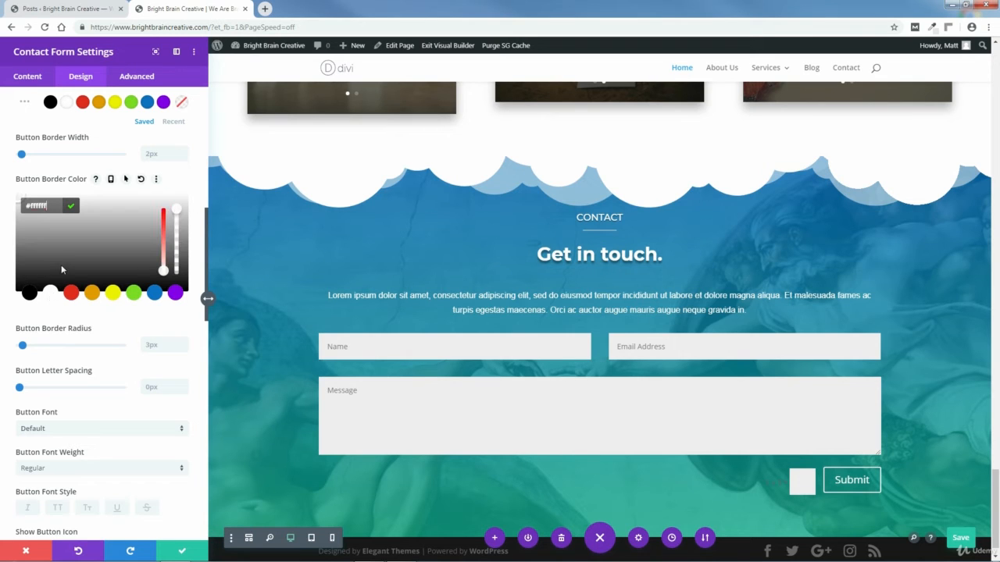
pyautogui.click(126, 180)
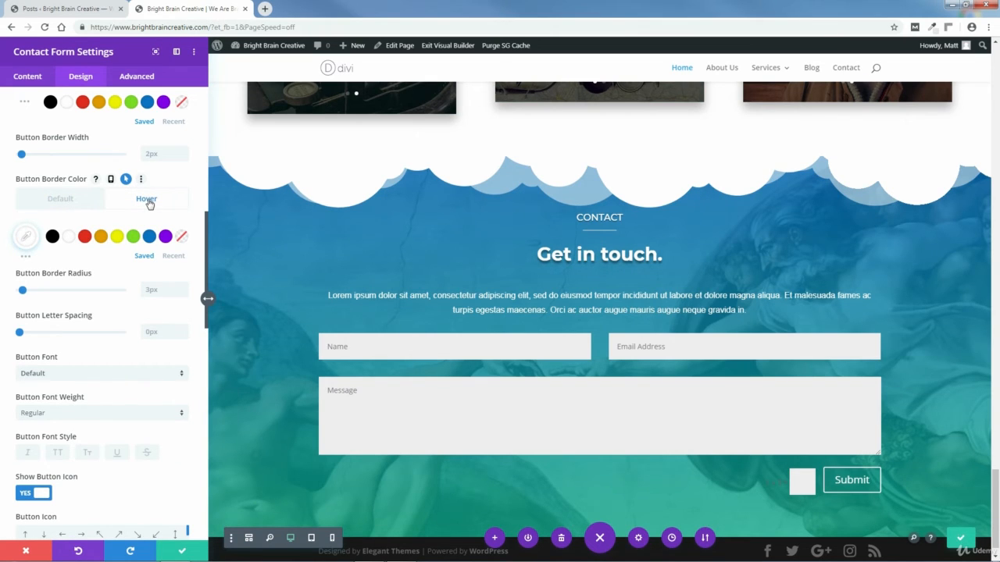
pyautogui.click(26, 236)
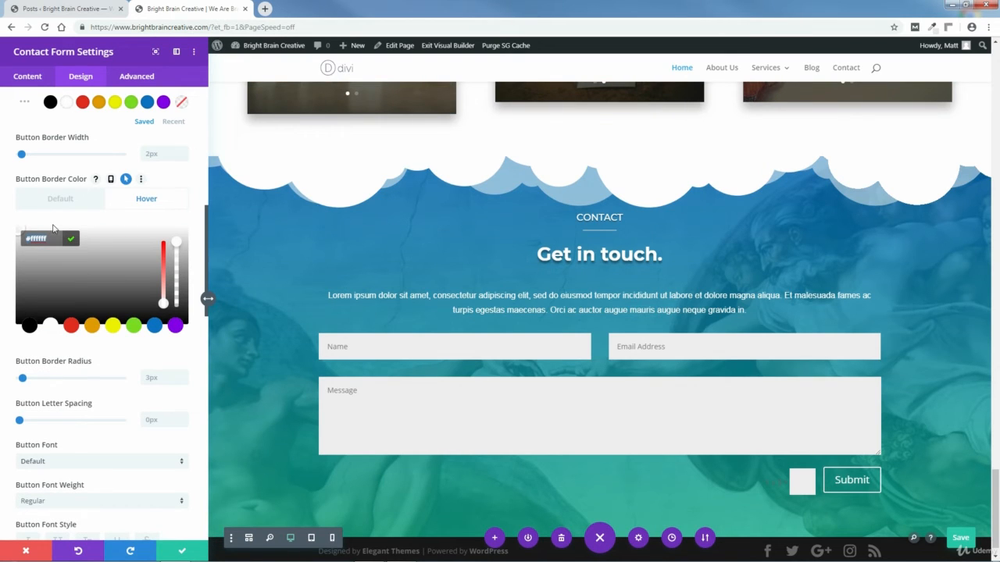
pyautogui.write('00dbb6')
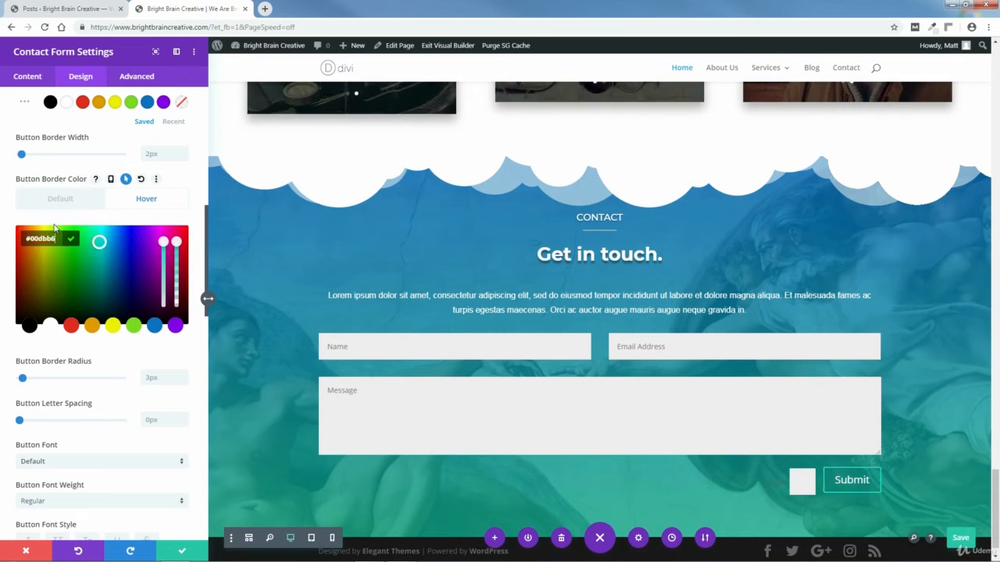
pyautogui.click(73, 239)
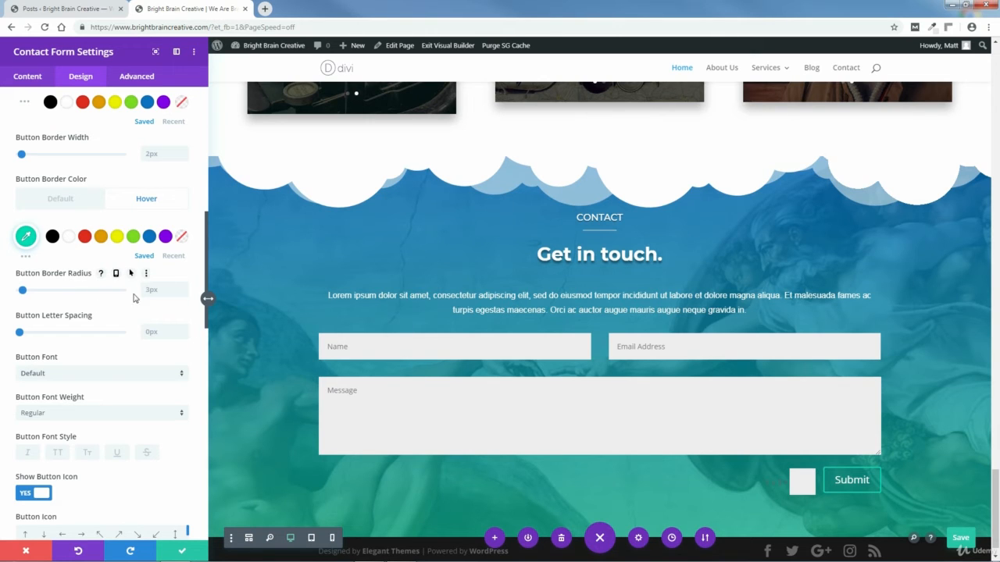
pyautogui.click(60, 199)
pyautogui.click(147, 200)
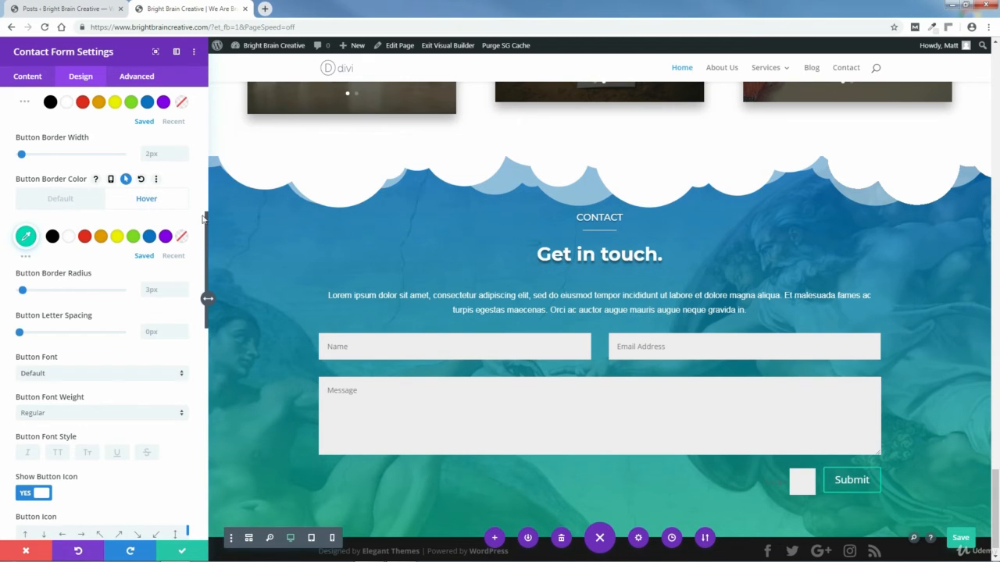
pyautogui.moveTo(206, 218); pyautogui.dragTo(209, 249)
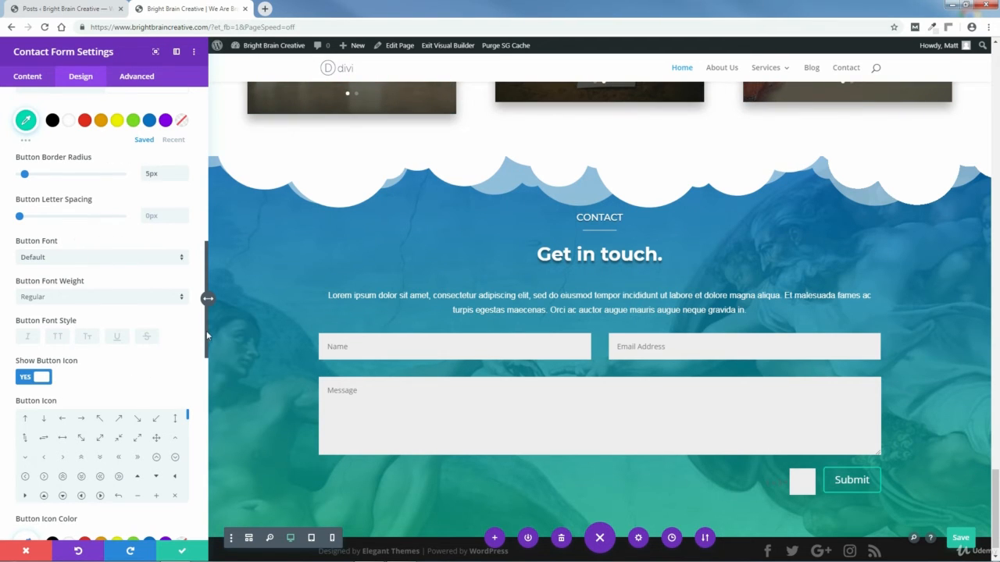
# Step: Hide the Submit button's icon and apply the subtle Button Text Shadow preset
pyautogui.moveTo(206, 330); pyautogui.dragTo(206, 359)
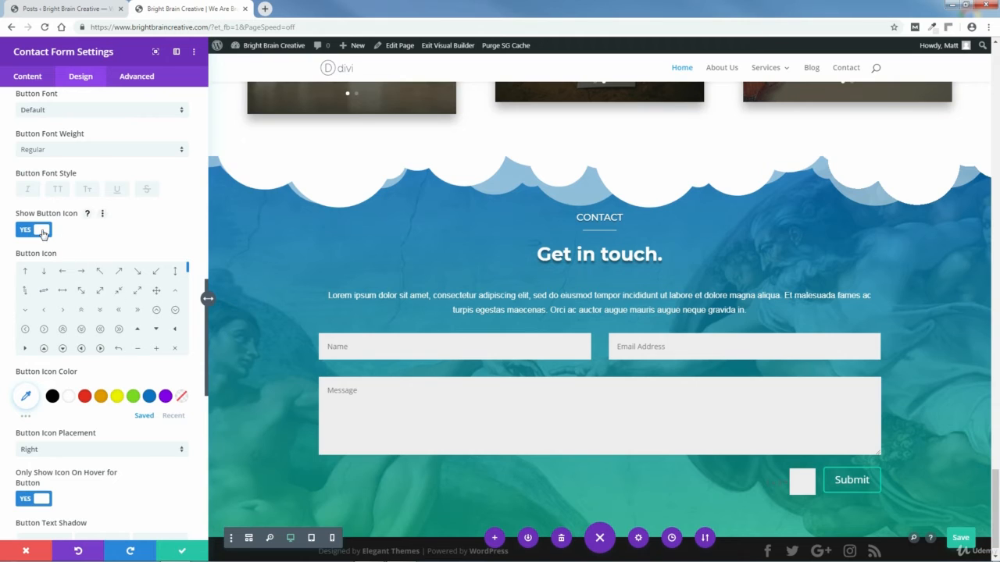
pyautogui.click(42, 231)
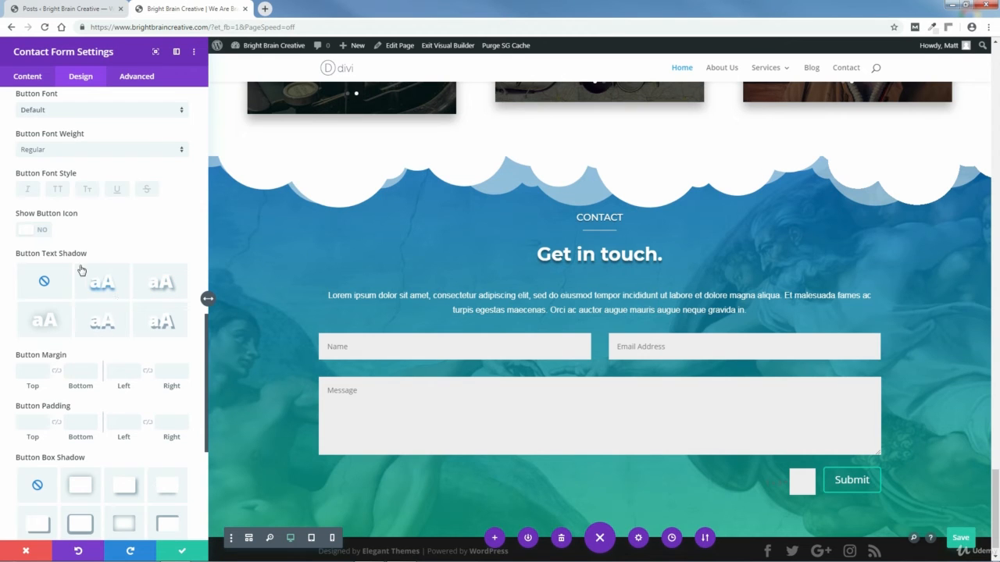
pyautogui.click(103, 290)
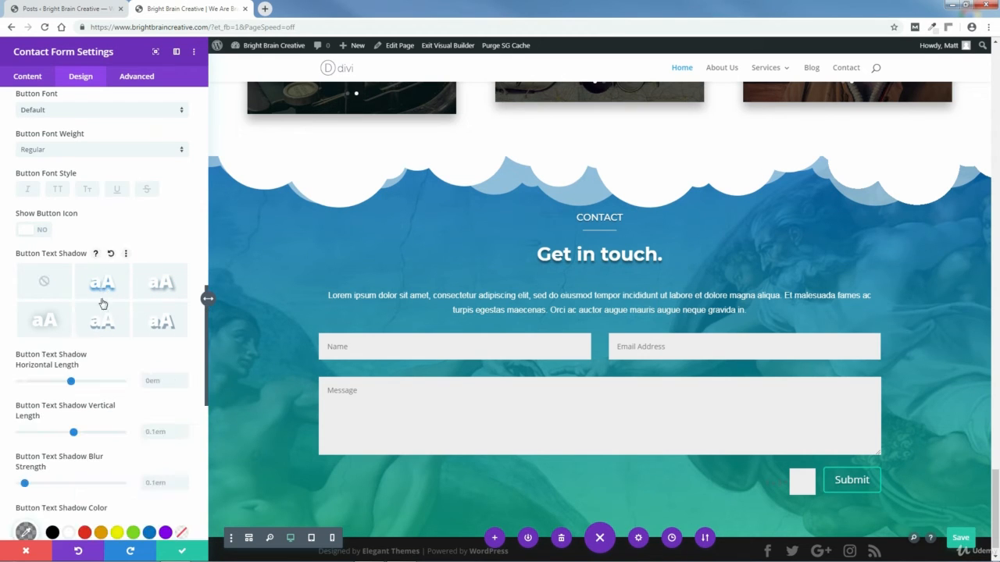
pyautogui.click(101, 329)
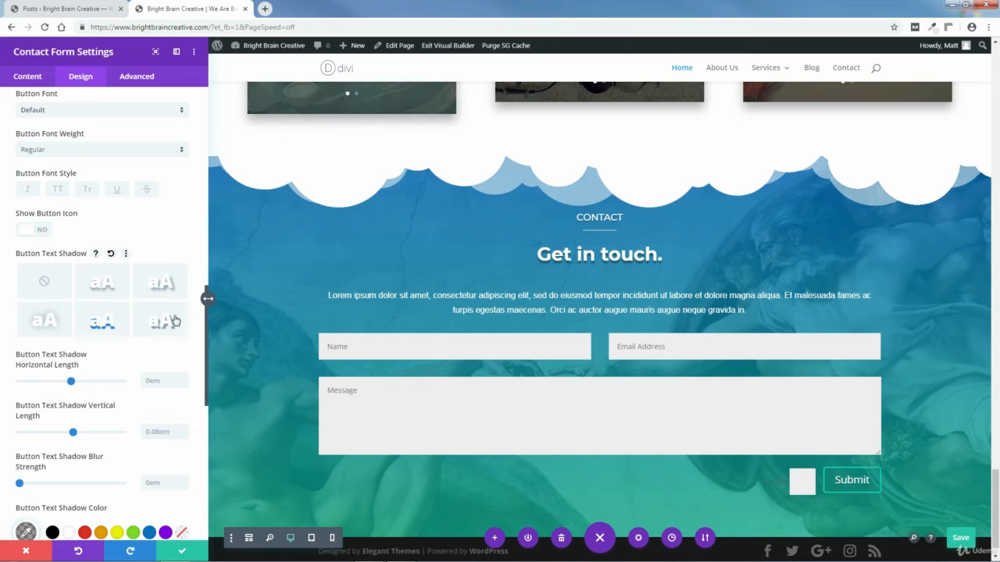
# Step: Apply the second Button Box Shadow preset (0px horizontal, 2px vertical, 18px blur) to Submit
pyautogui.moveTo(206, 325); pyautogui.dragTo(206, 413)
pyautogui.click(79, 348)
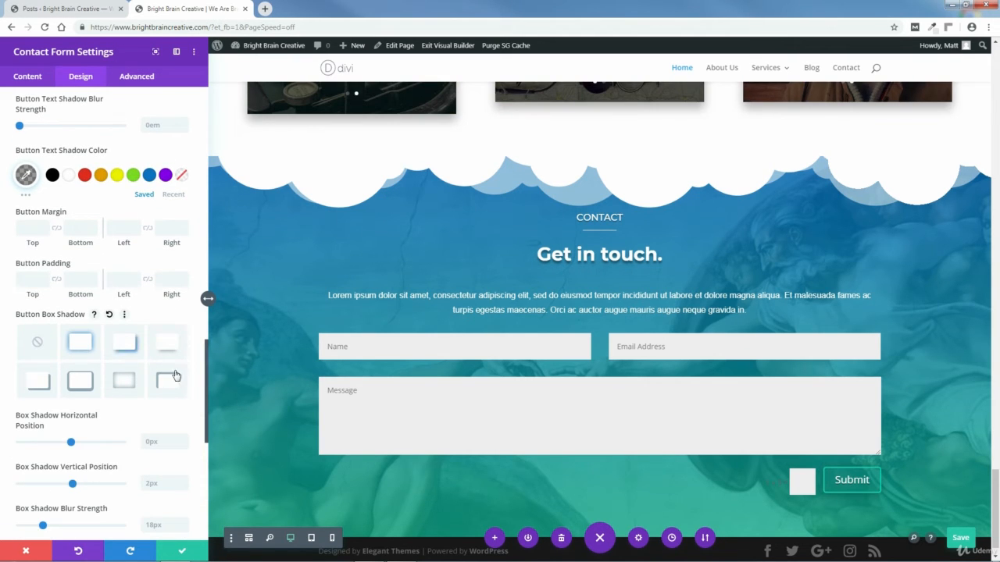
pyautogui.moveTo(208, 388); pyautogui.dragTo(202, 101)
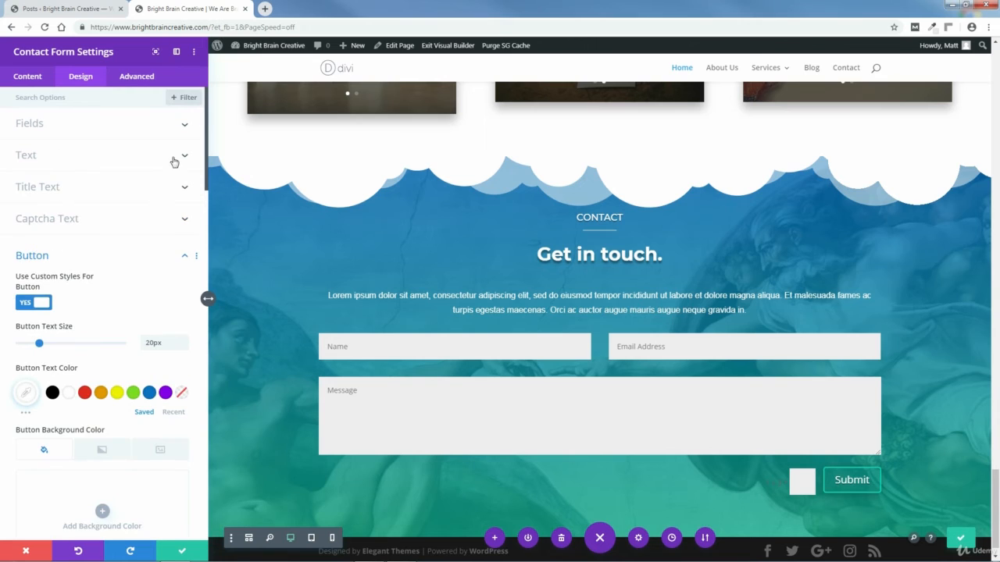
# Step: Set Inputs Rounded Corners to 2px on all corners, then switch to the Advanced tab
pyautogui.click(185, 258)
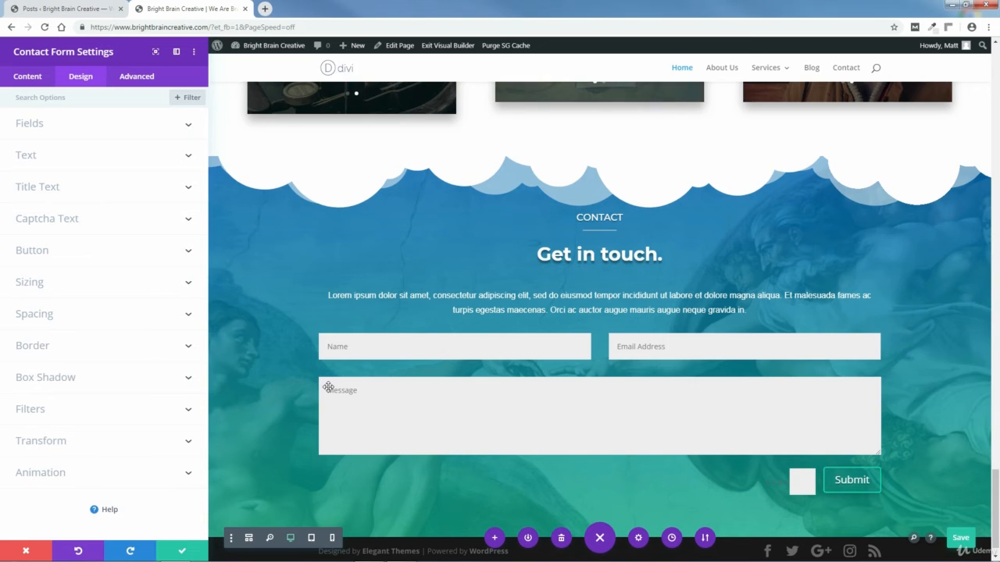
pyautogui.click(40, 350)
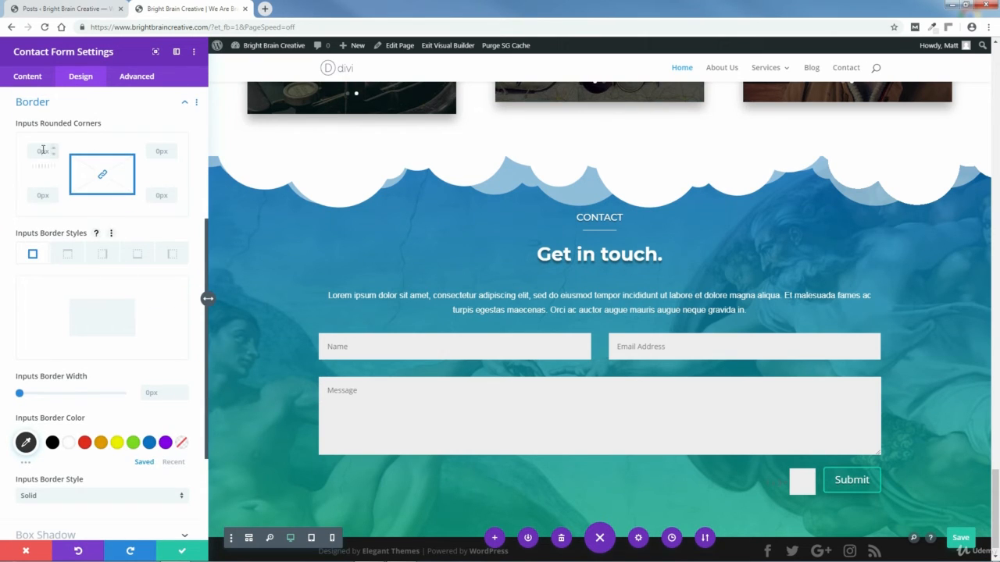
pyautogui.click(53, 151)
pyautogui.write('2')
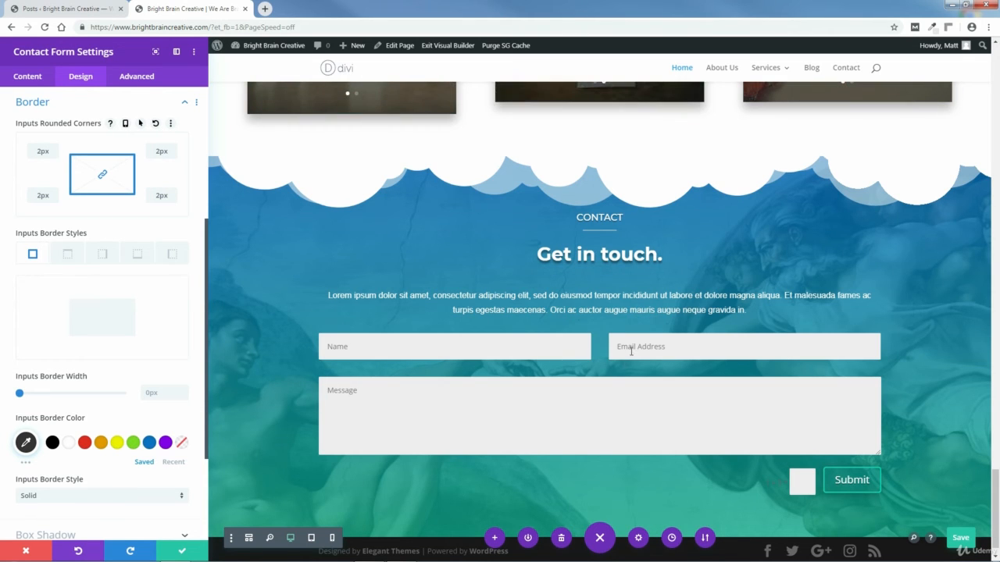
pyautogui.click(182, 107)
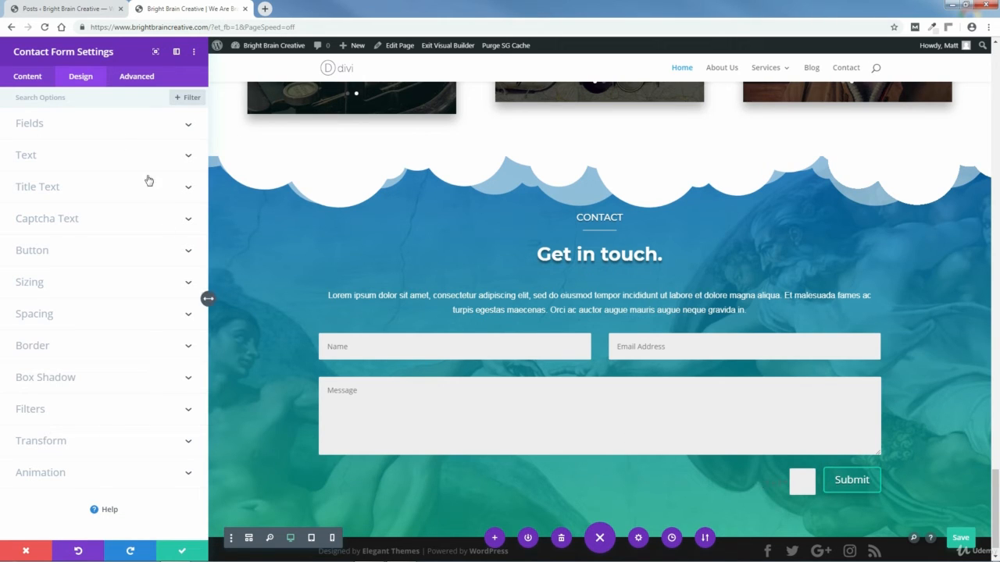
pyautogui.click(137, 77)
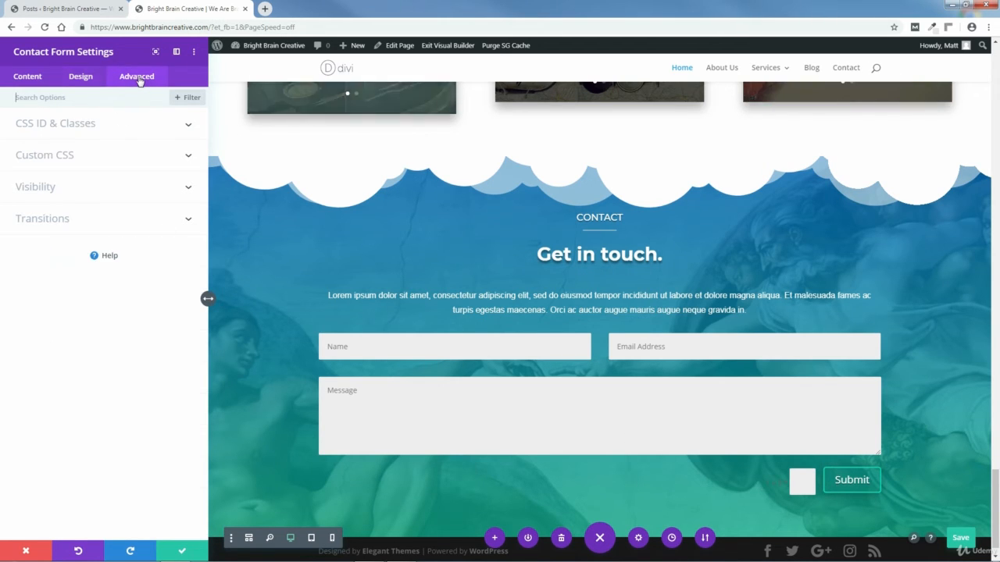
# Step: Expand CSS ID & Classes to show et_pb_contact_form_0 and bring up Windows Explorer
pyautogui.click(87, 125)
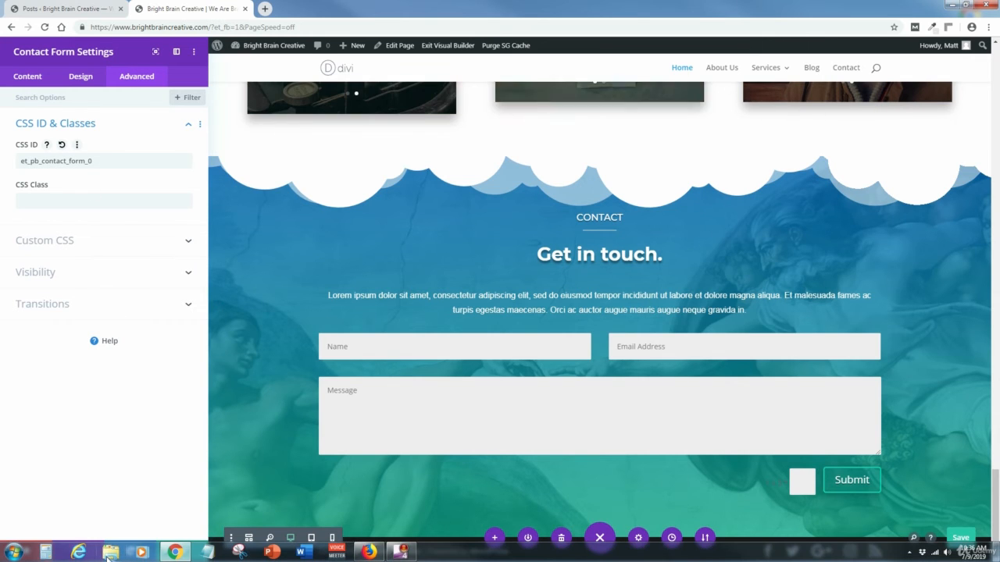
pyautogui.click(110, 553)
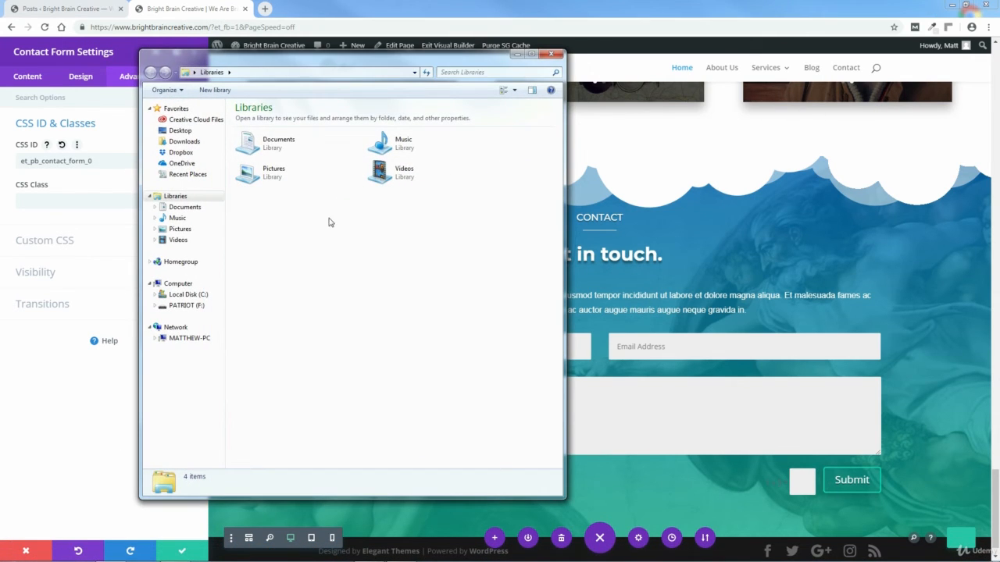
# Step: Open White Captcha Text.txt from C: > Bright Brain Creative Website > PAGES > HOME PAGE > 8-CONTACT SECTION > CUSTOM CSS
pyautogui.click(191, 294)
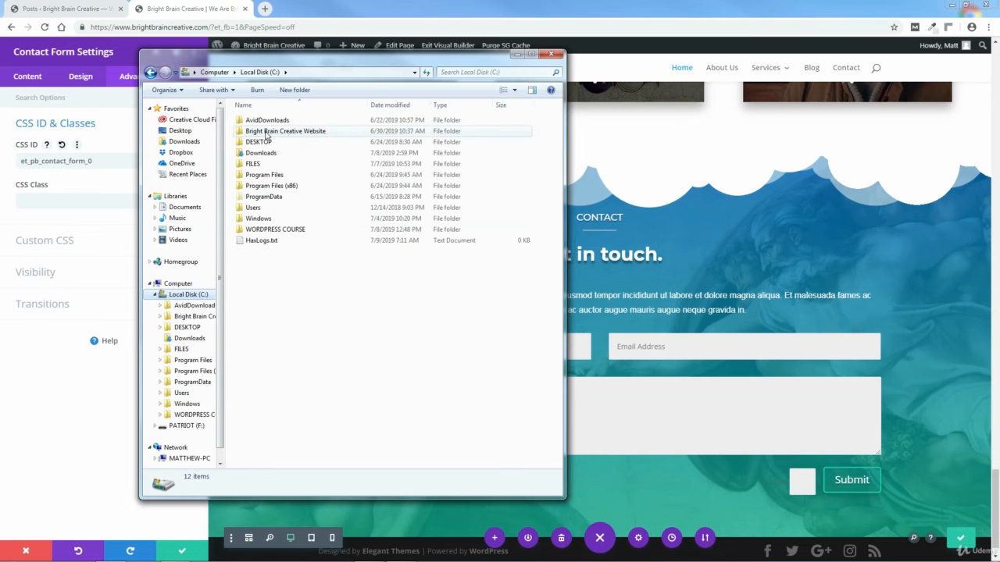
pyautogui.doubleClick(265, 132)
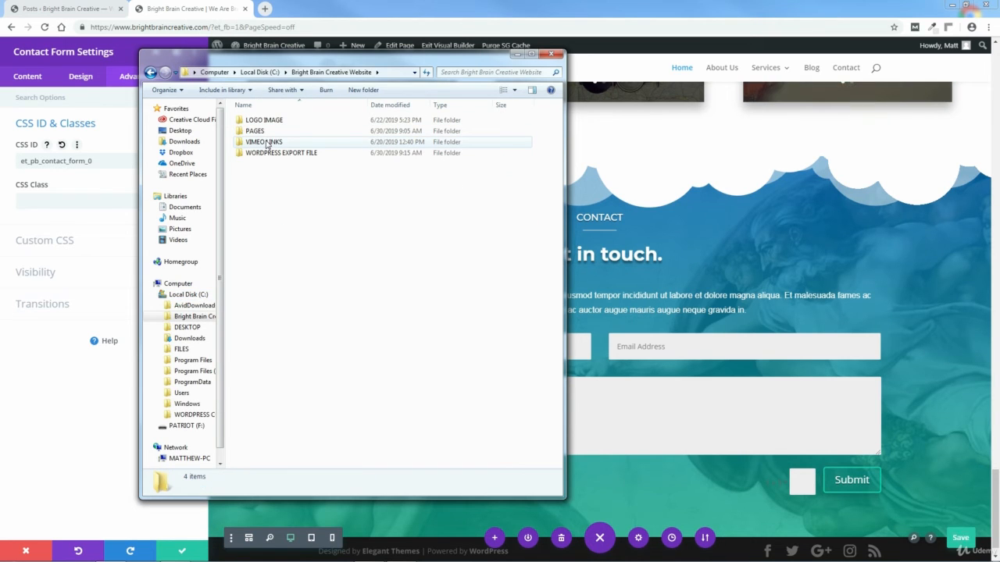
pyautogui.doubleClick(256, 131)
pyautogui.doubleClick(259, 155)
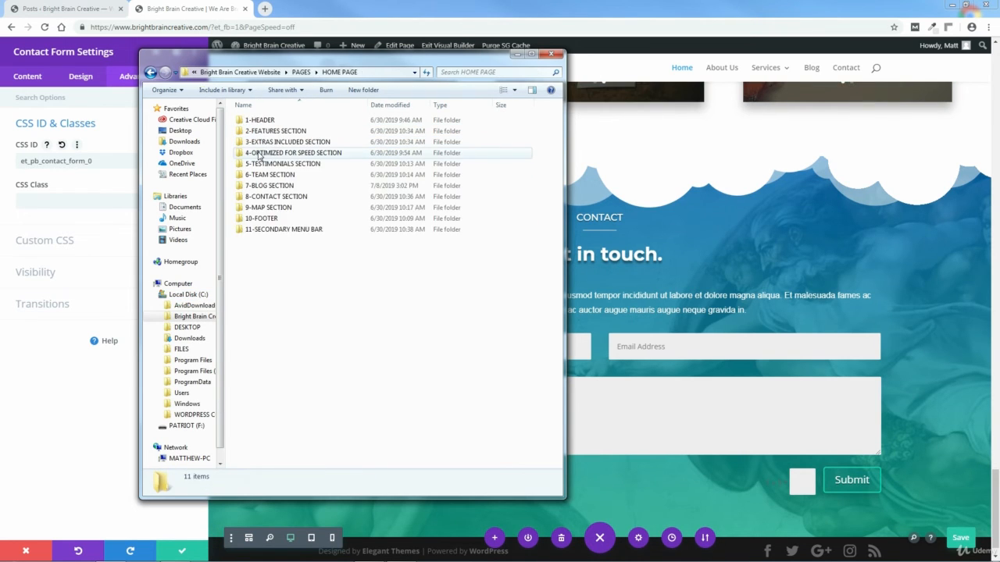
pyautogui.doubleClick(262, 196)
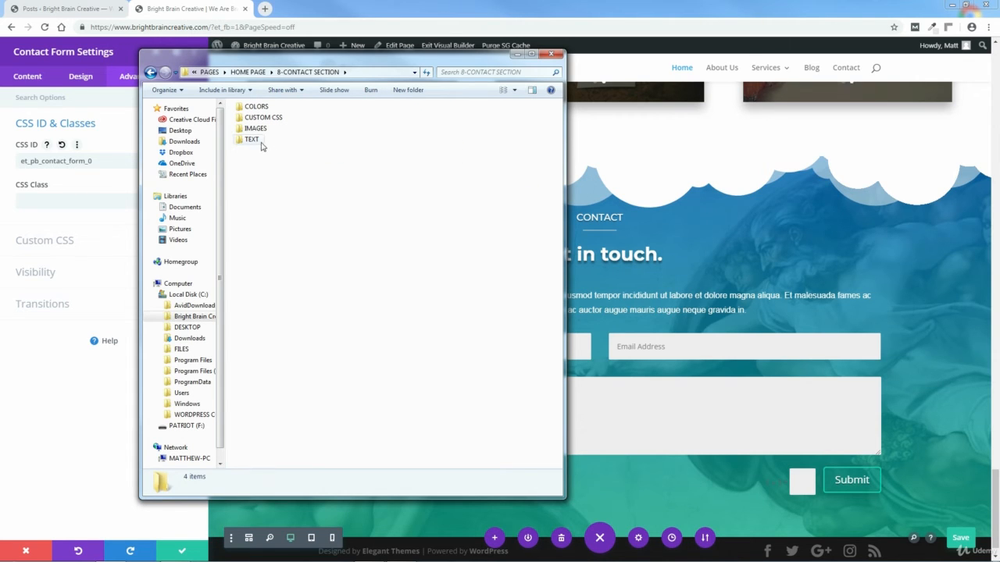
pyautogui.doubleClick(260, 118)
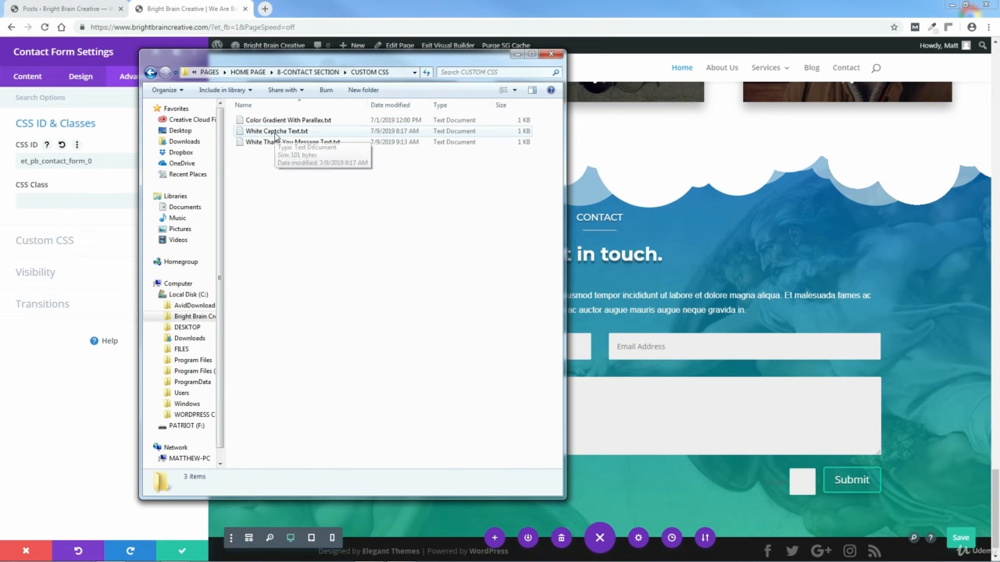
pyautogui.doubleClick(275, 131)
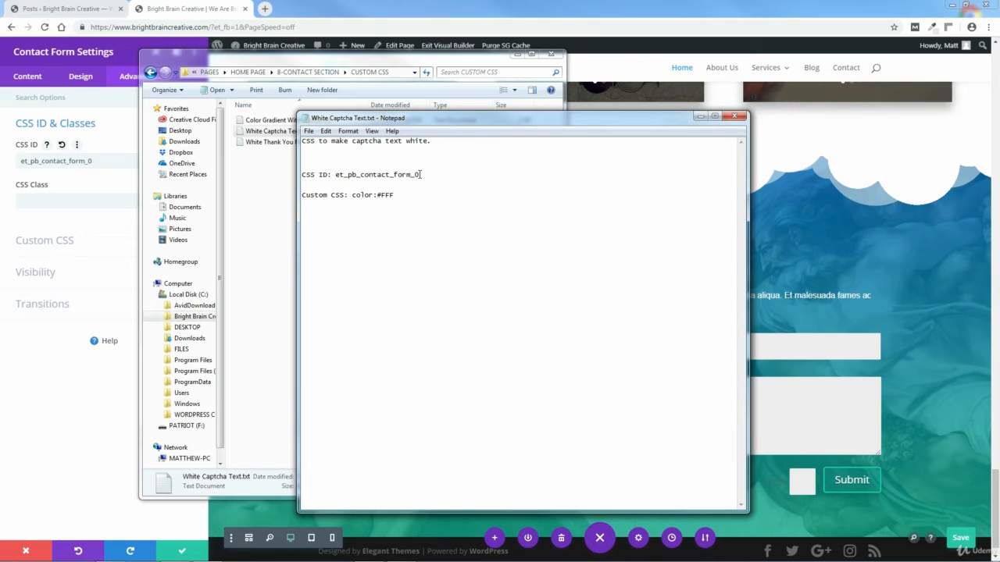
# Step: Copy the color:#FFF declaration, then close Notepad and the Explorer window
pyautogui.moveTo(421, 174); pyautogui.dragTo(337, 177)
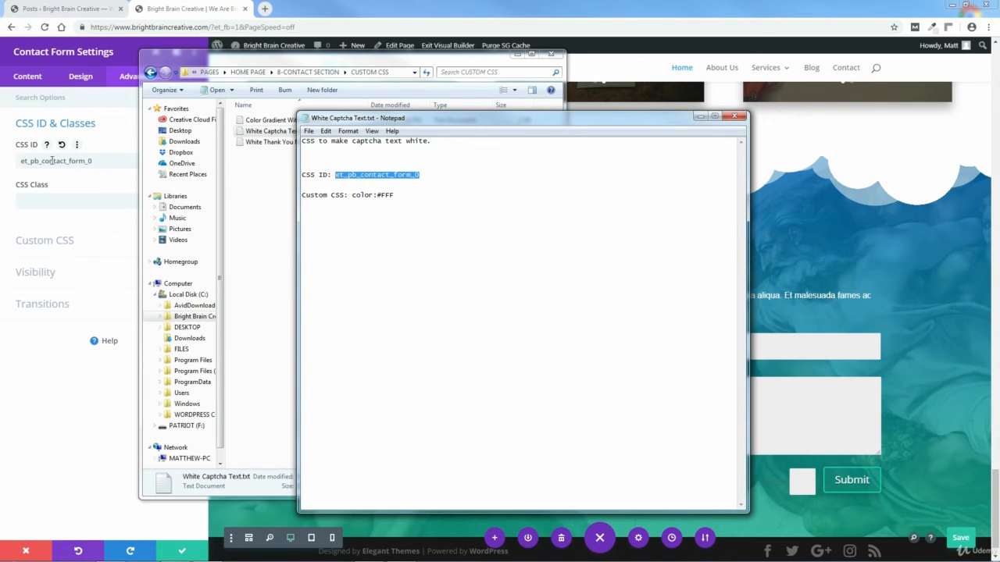
pyautogui.click(396, 196)
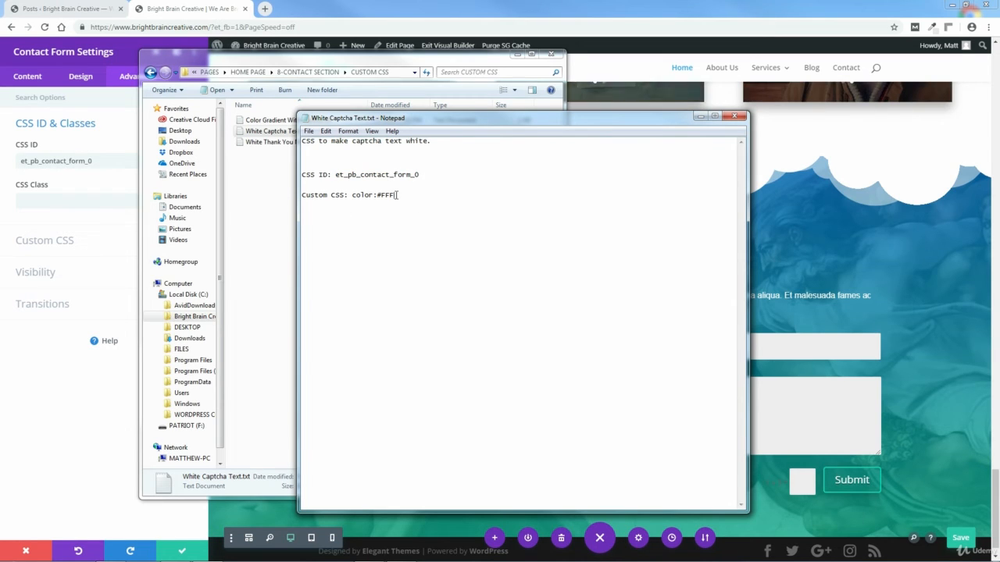
pyautogui.moveTo(395, 196); pyautogui.dragTo(365, 196)
pyautogui.rightClick(362, 198)
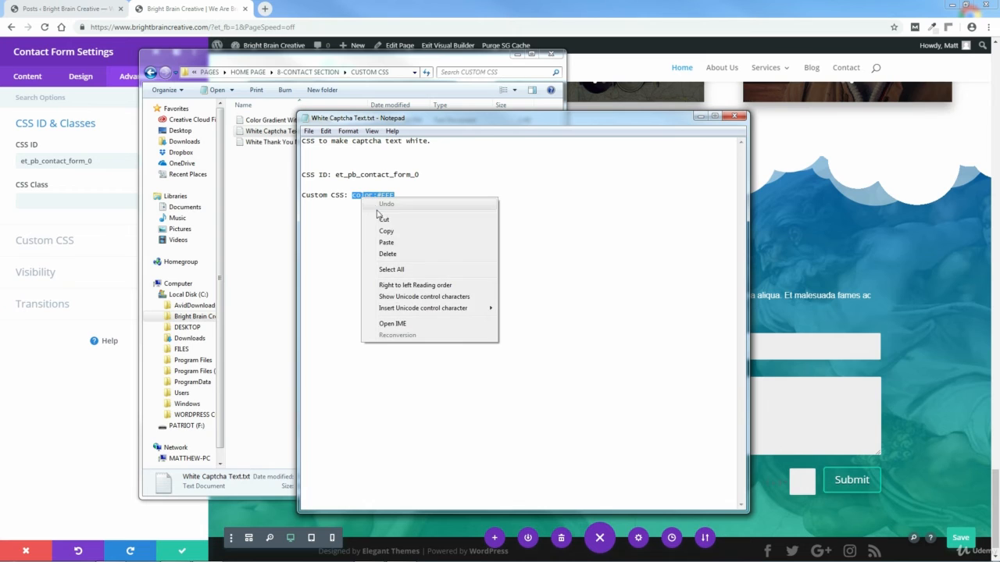
pyautogui.click(385, 230)
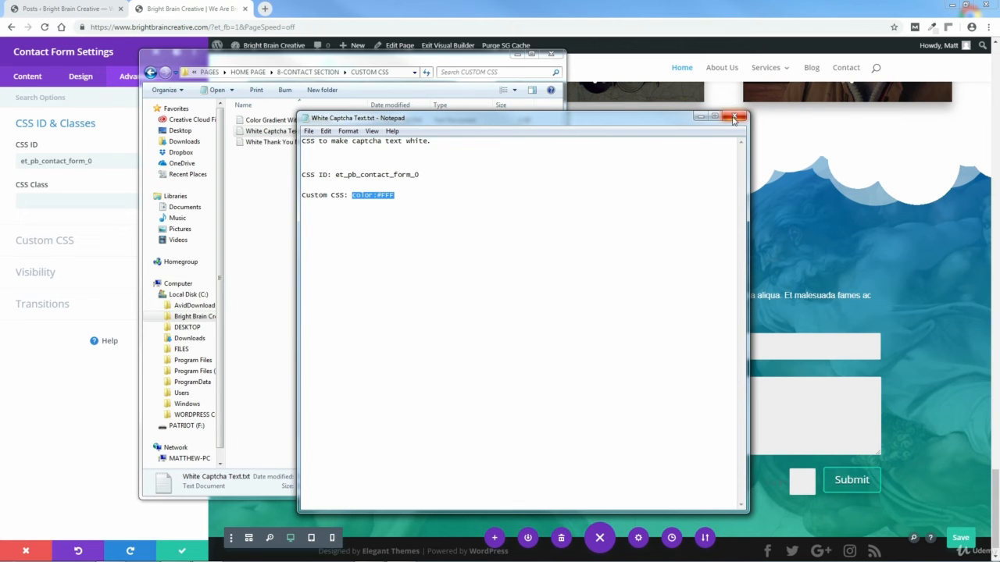
pyautogui.click(734, 117)
pyautogui.click(551, 54)
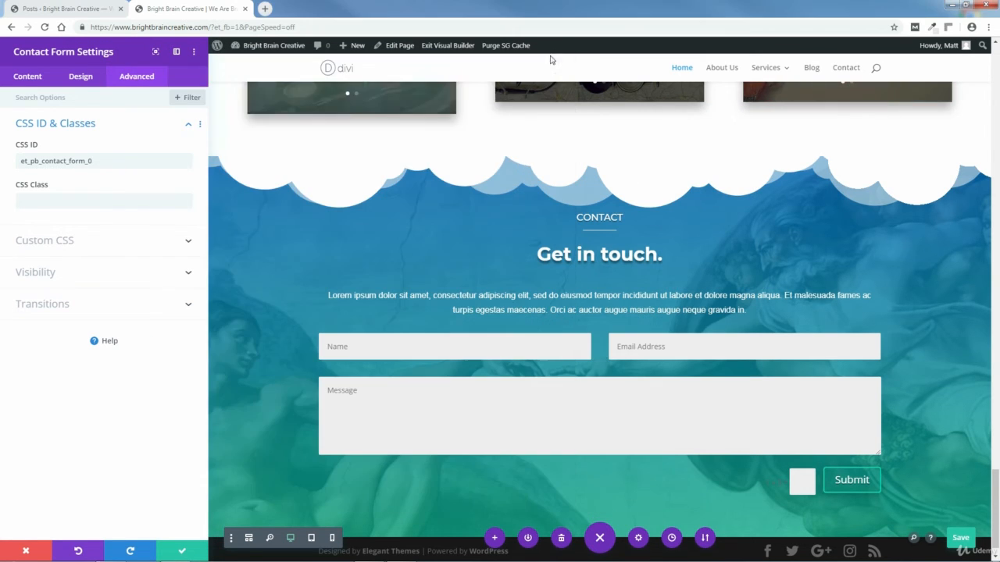
# Step: Paste color:#FFF into the Captcha Text field under Advanced > Custom CSS
pyautogui.click(188, 244)
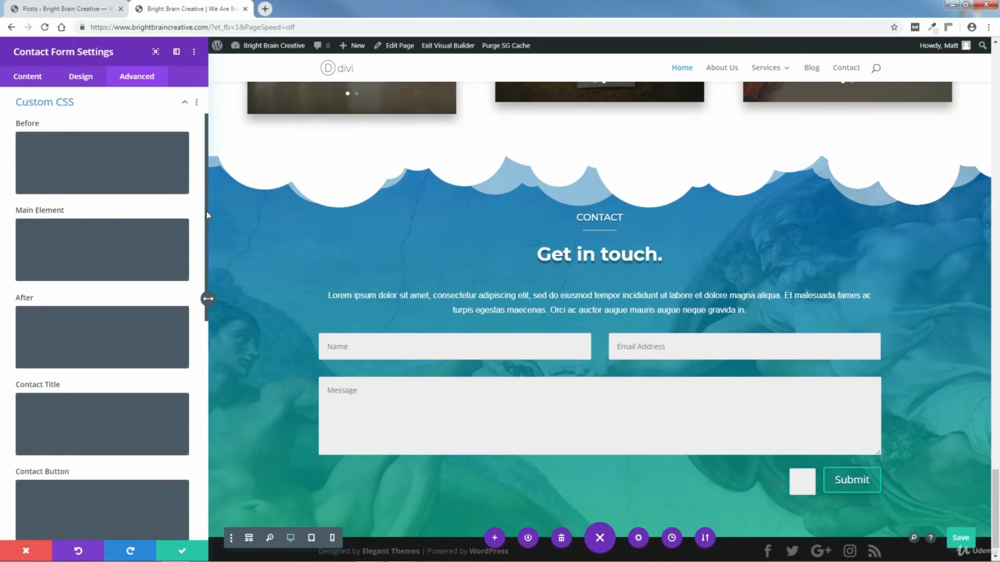
pyautogui.moveTo(206, 210); pyautogui.dragTo(219, 417)
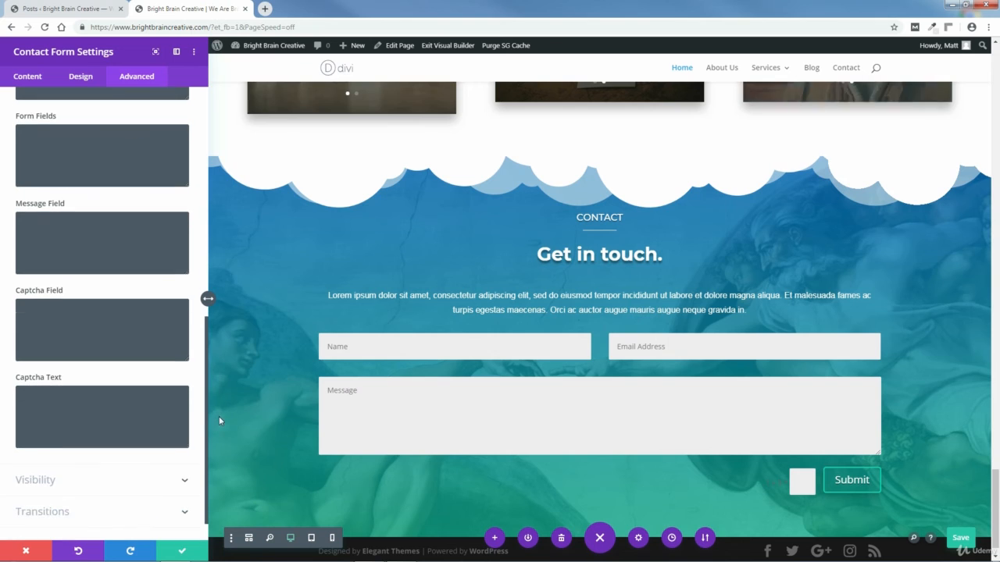
pyautogui.rightClick(44, 385)
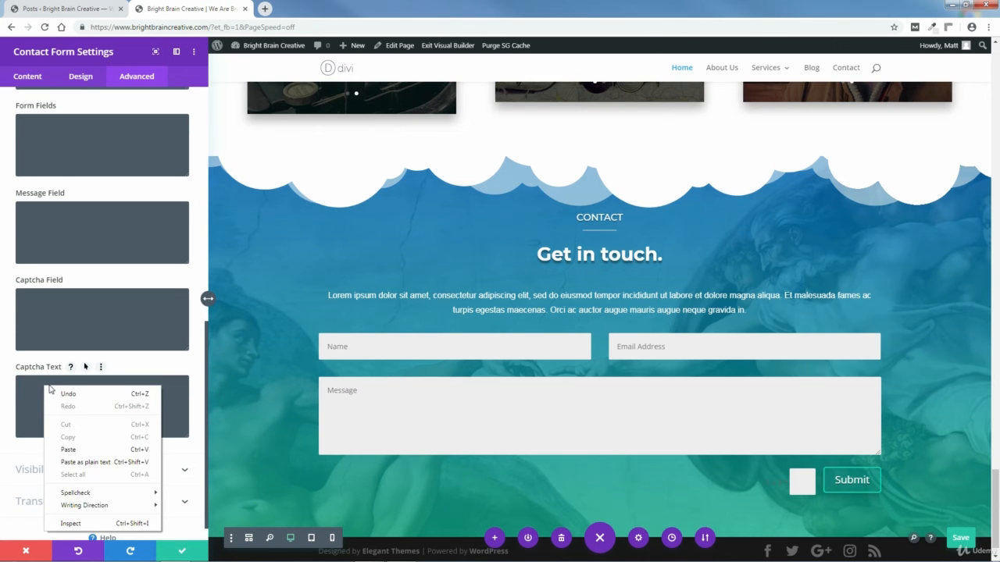
pyautogui.press('Escape')
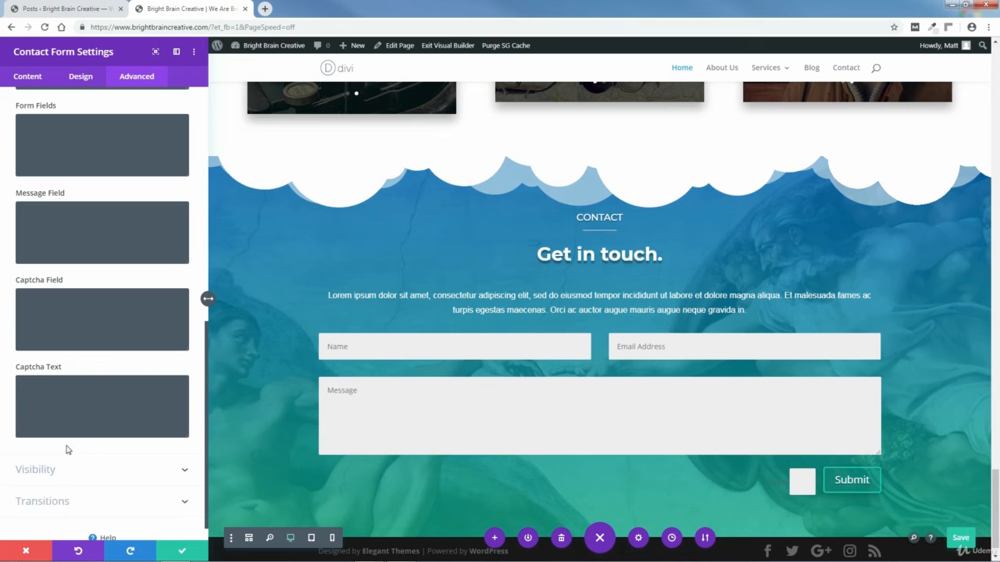
pyautogui.rightClick(70, 395)
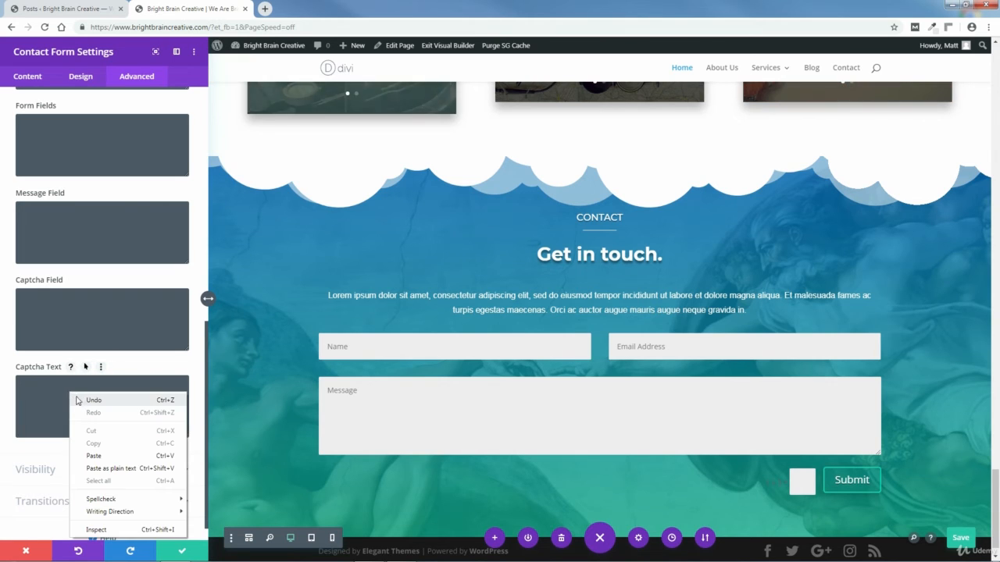
pyautogui.click(58, 389)
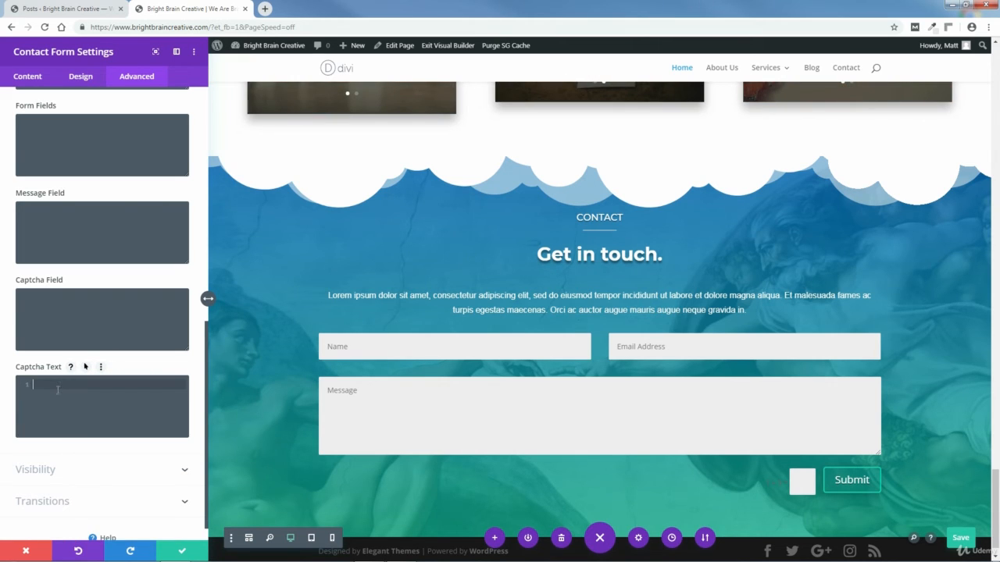
pyautogui.hotkey('ctrl', 'v')
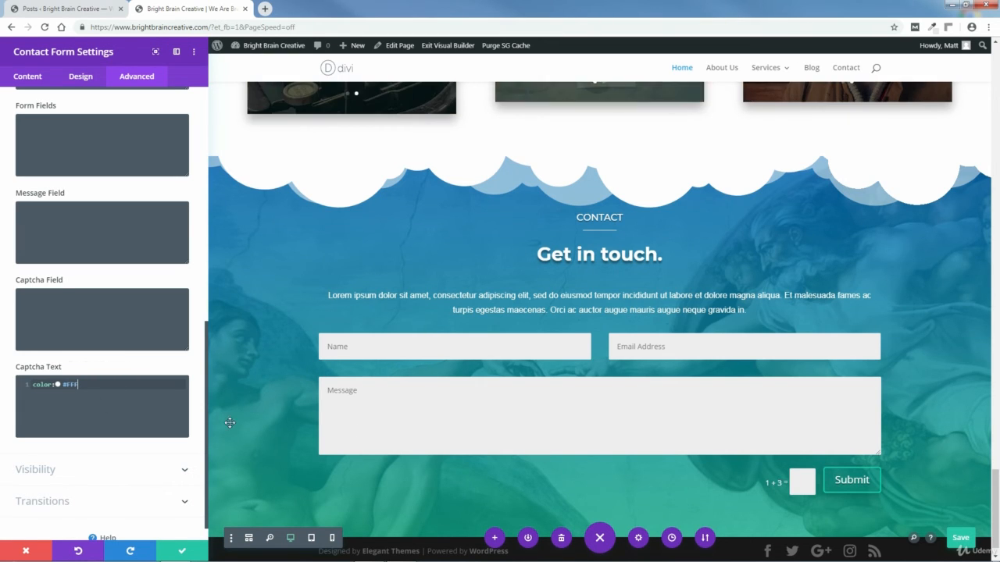
pyautogui.moveTo(205, 364); pyautogui.dragTo(182, 128)
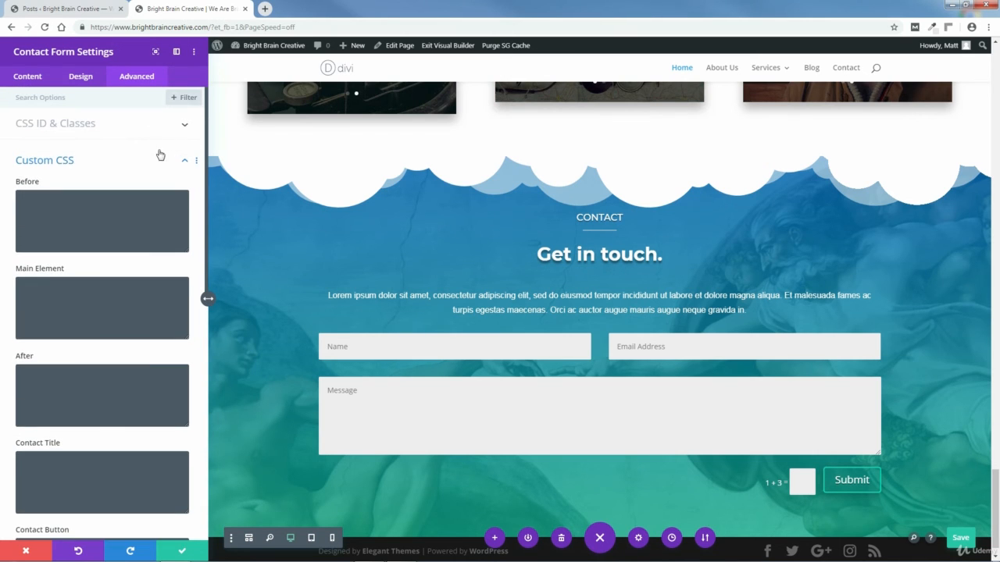
pyautogui.click(185, 163)
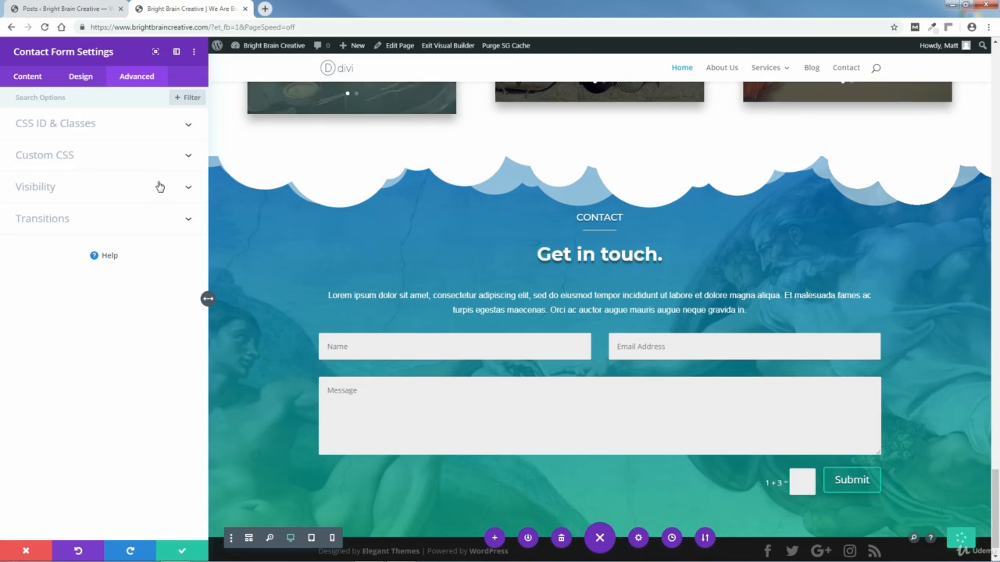
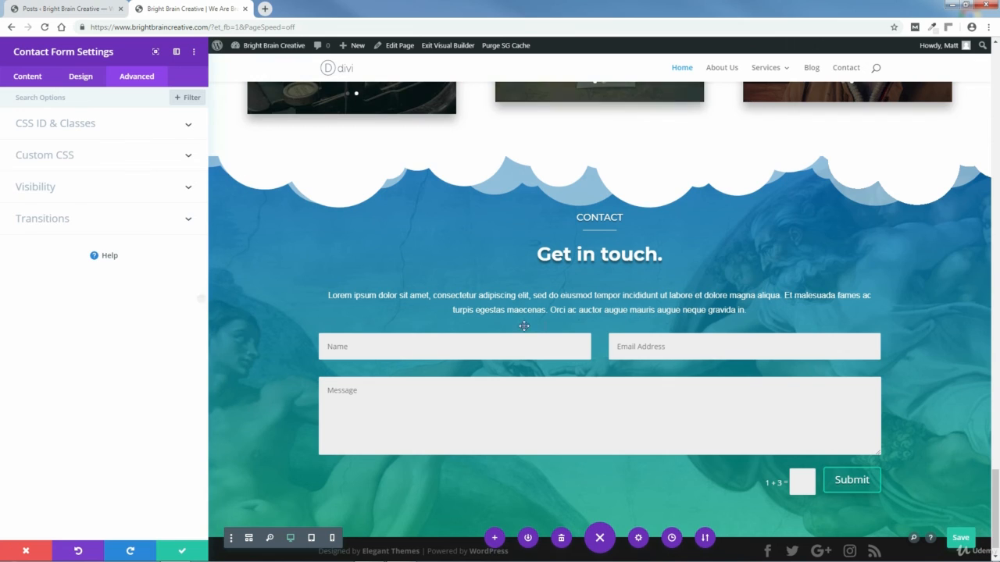
# Step: Keep the contact form's captcha CSS changes, save the page, and exit the Visual Builder
pyautogui.click(189, 127)
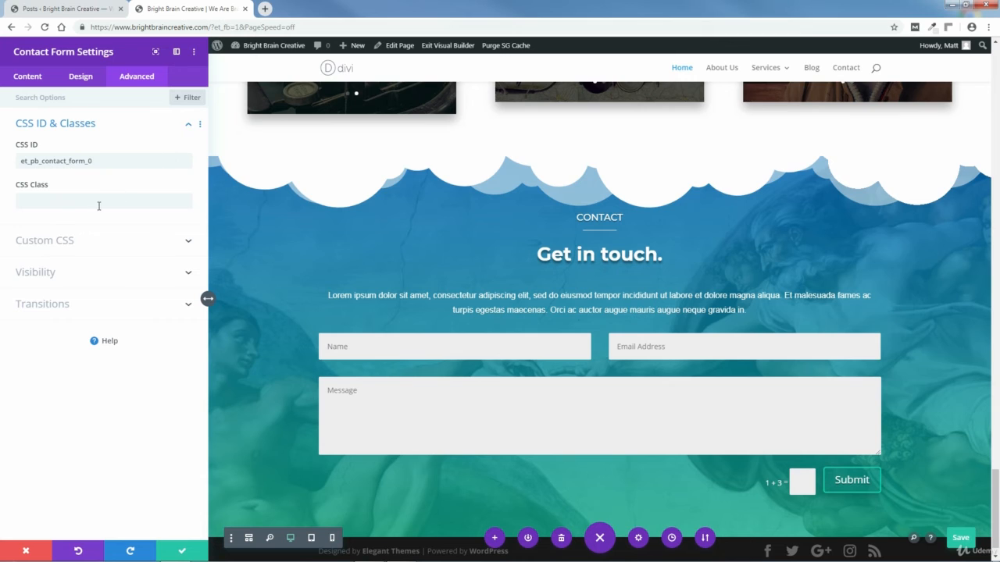
pyautogui.click(188, 126)
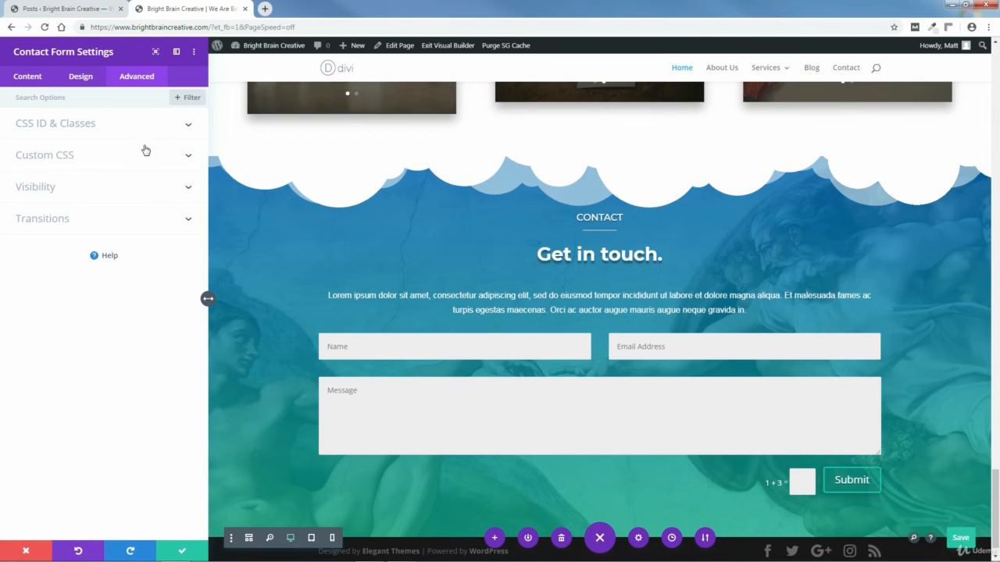
pyautogui.click(182, 551)
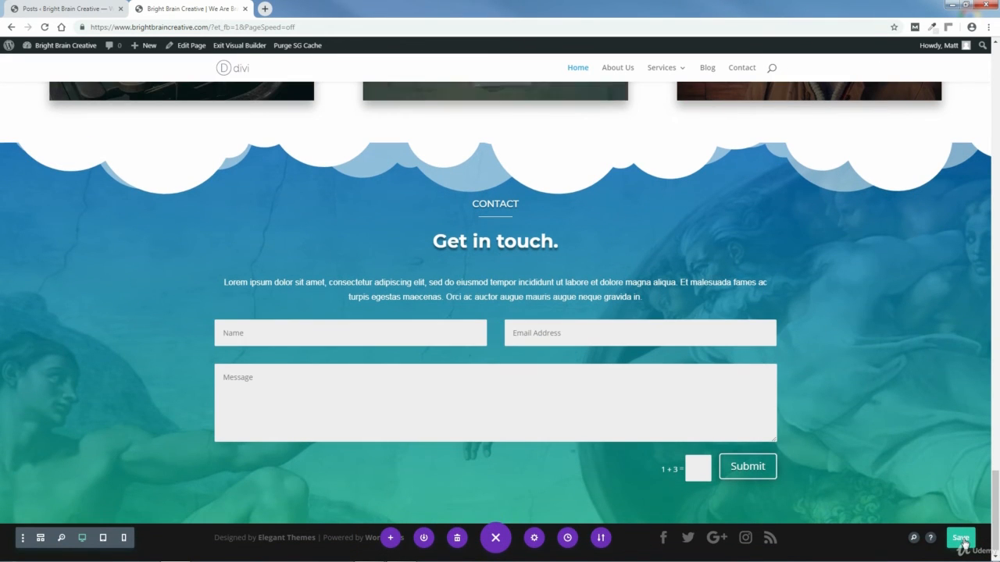
pyautogui.click(961, 539)
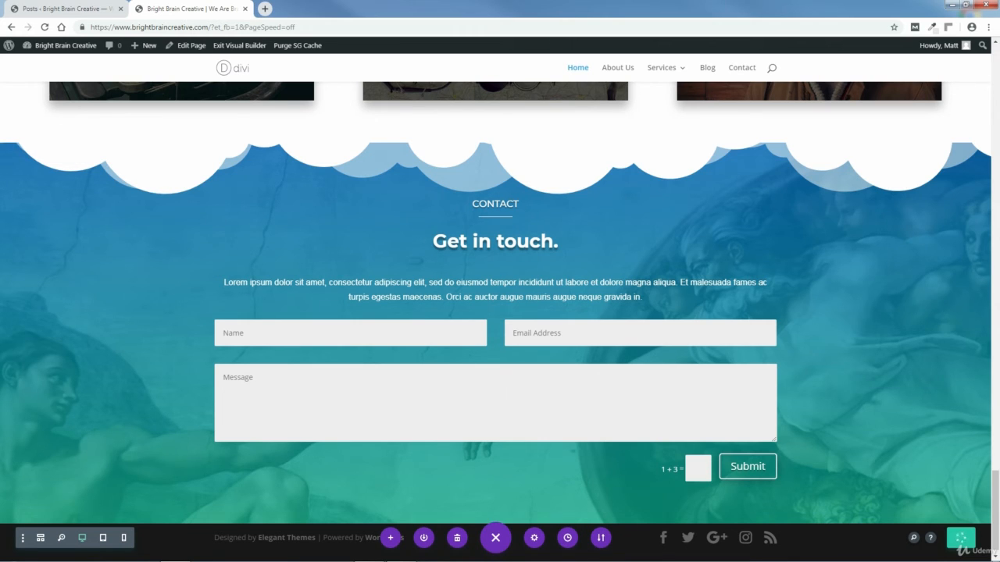
pyautogui.click(238, 47)
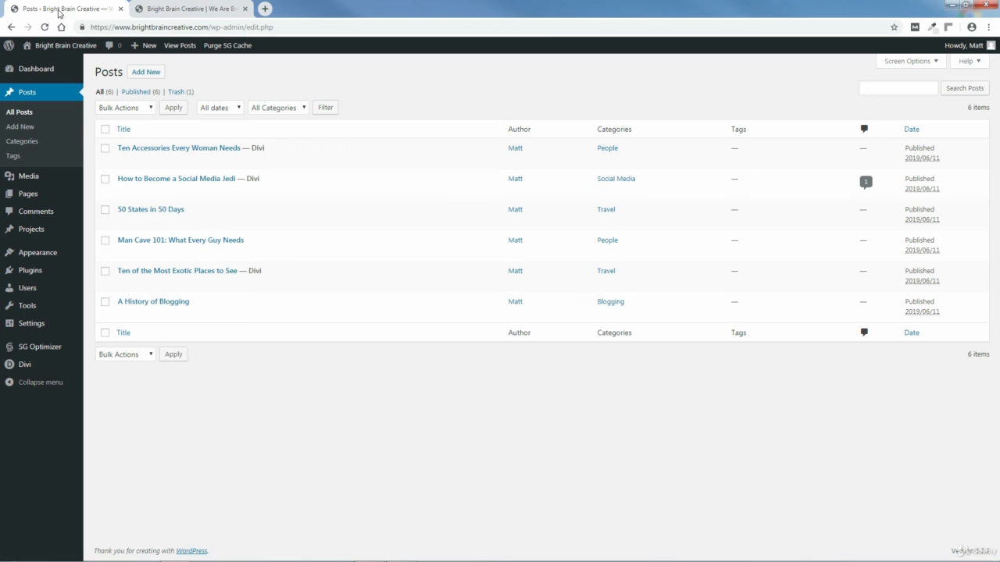
# Step: In Divi Theme Options Custom CSS, add two blank lines after the post-179 flex rule
pyautogui.click(33, 75)
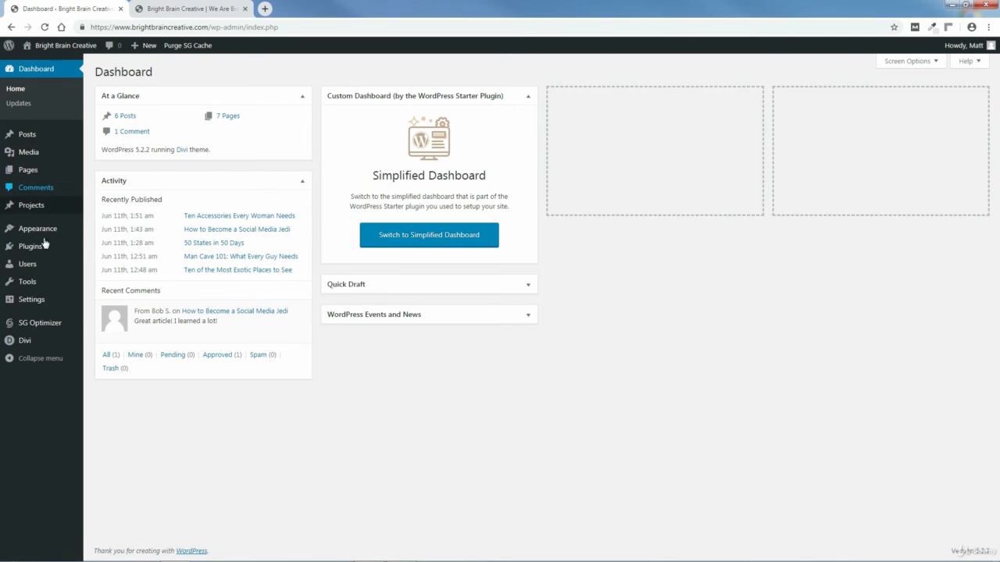
pyautogui.moveTo(28, 345)
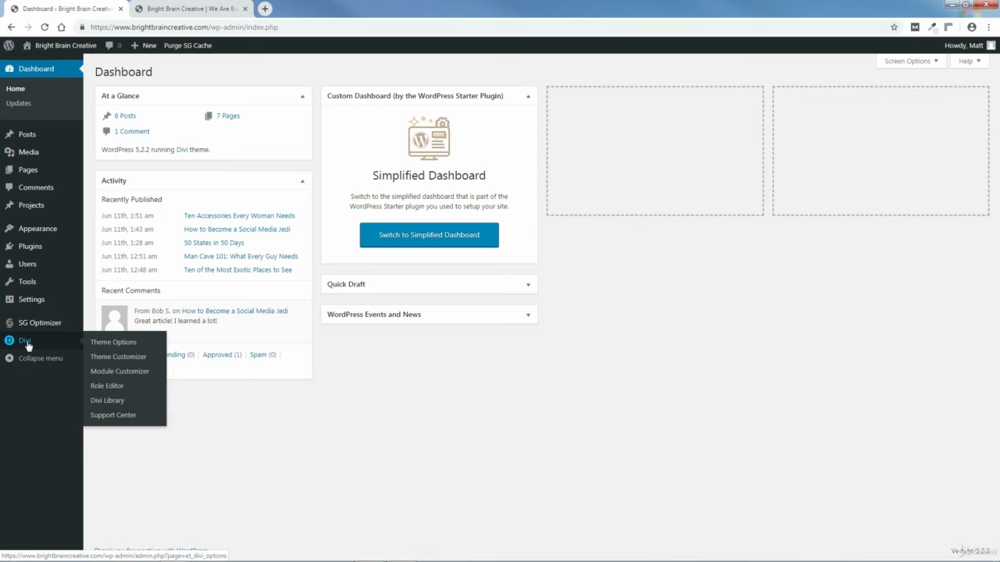
pyautogui.click(115, 342)
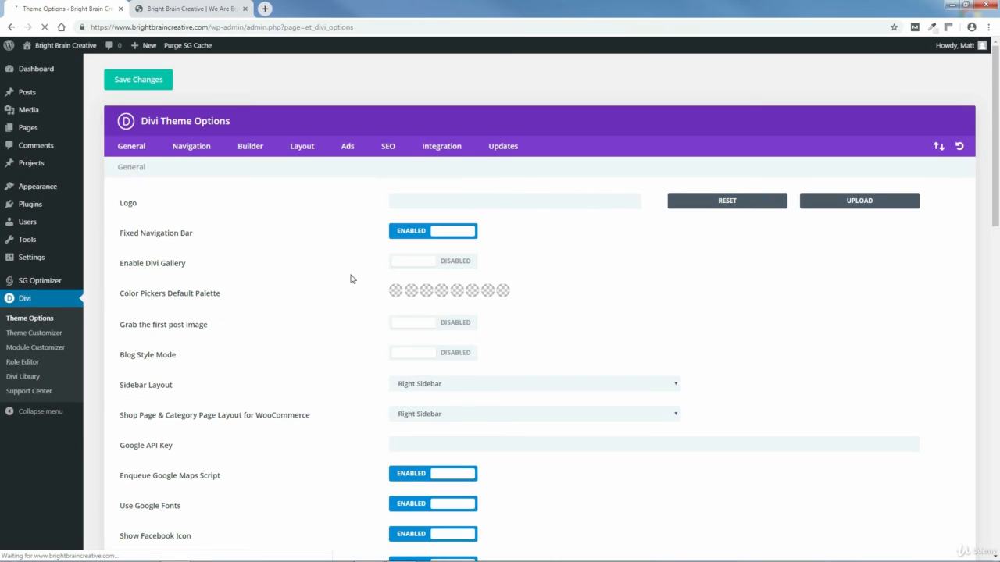
pyautogui.moveTo(997, 159); pyautogui.dragTo(998, 501)
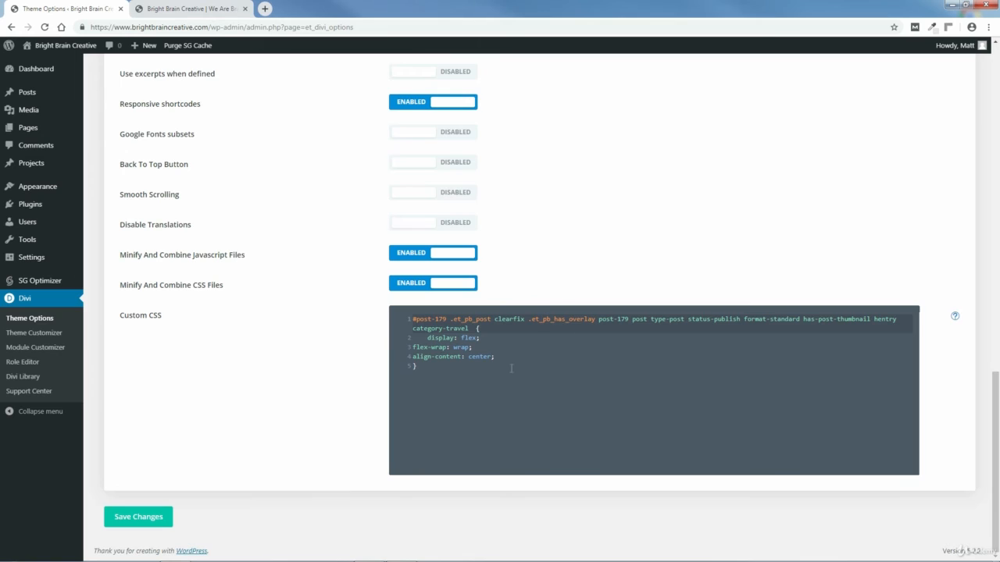
pyautogui.click(422, 367)
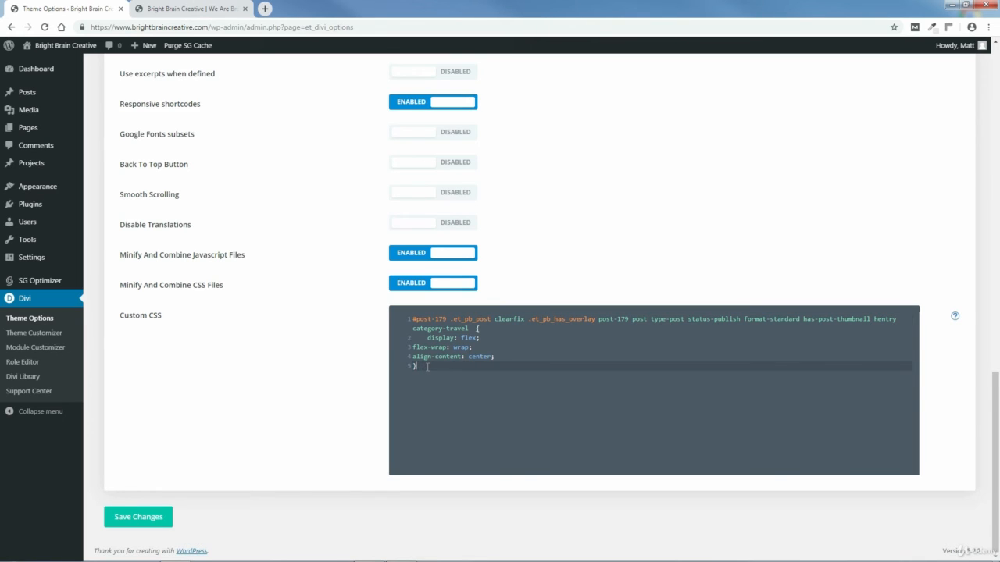
pyautogui.press('Return')
pyautogui.press('Return')
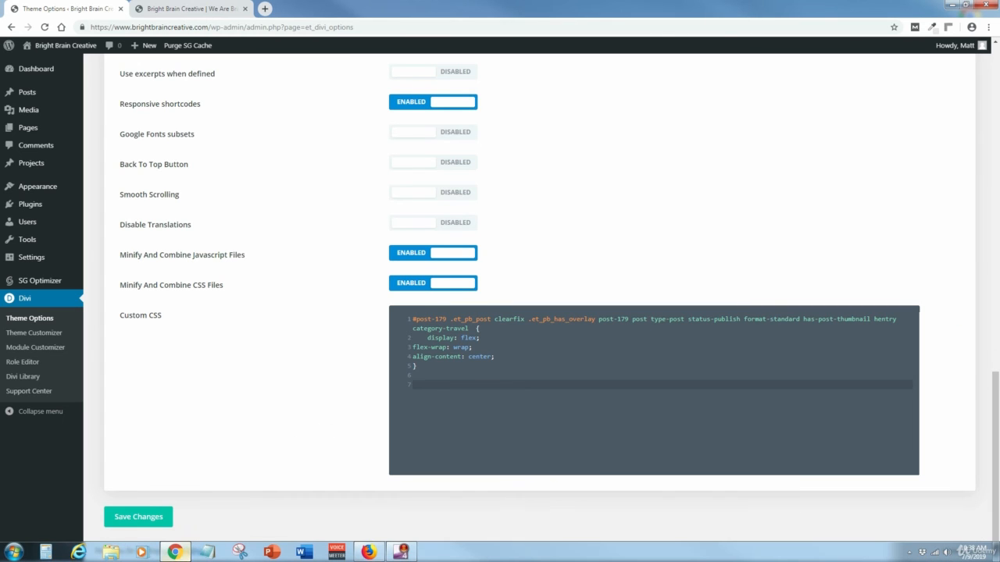
# Step: Open White Thank You Message Text.txt from C: > Bright Brain Creative Website > PAGES > HOME PAGE > 8-CONTACT SECTION > CUSTOM CSS
pyautogui.click(112, 553)
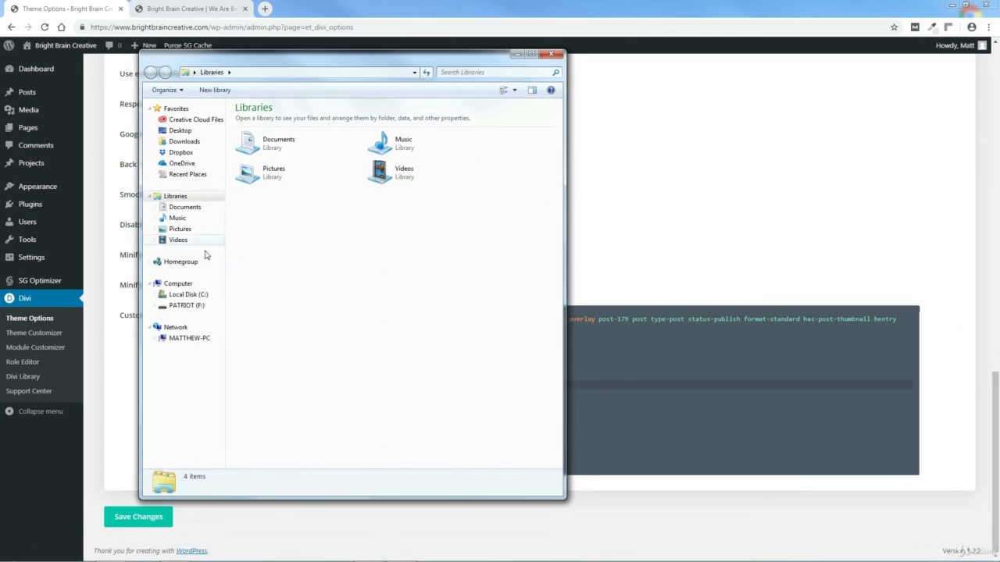
pyautogui.click(188, 295)
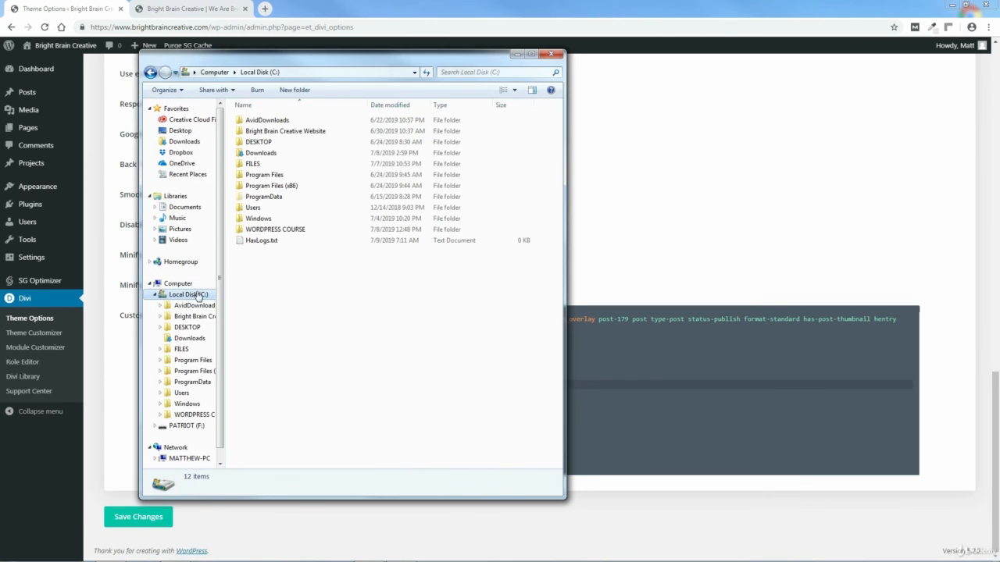
pyautogui.doubleClick(264, 133)
pyautogui.doubleClick(258, 131)
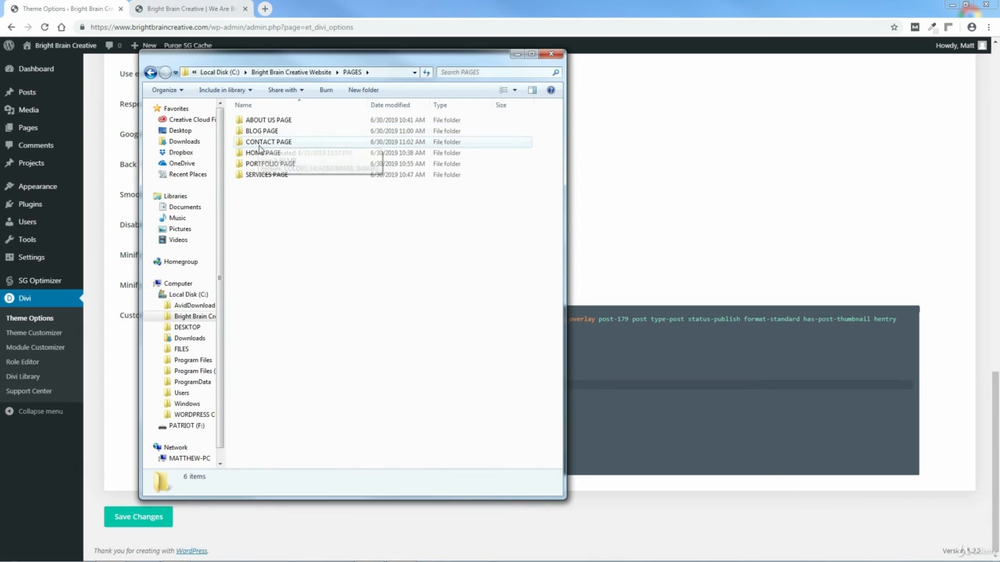
pyautogui.click(262, 154)
pyautogui.doubleClick(262, 154)
pyautogui.click(263, 197)
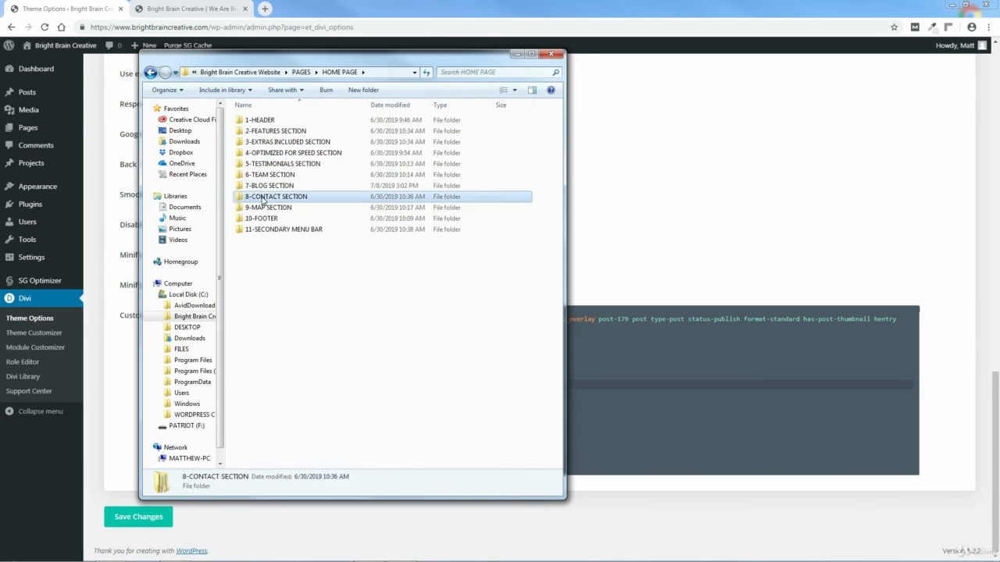
pyautogui.doubleClick(262, 197)
pyautogui.doubleClick(264, 118)
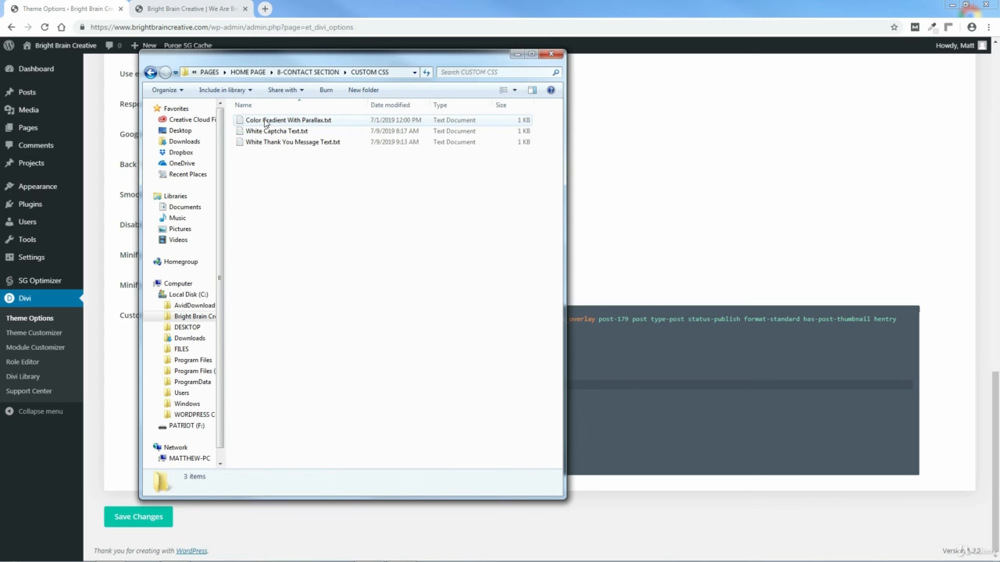
pyautogui.doubleClick(330, 143)
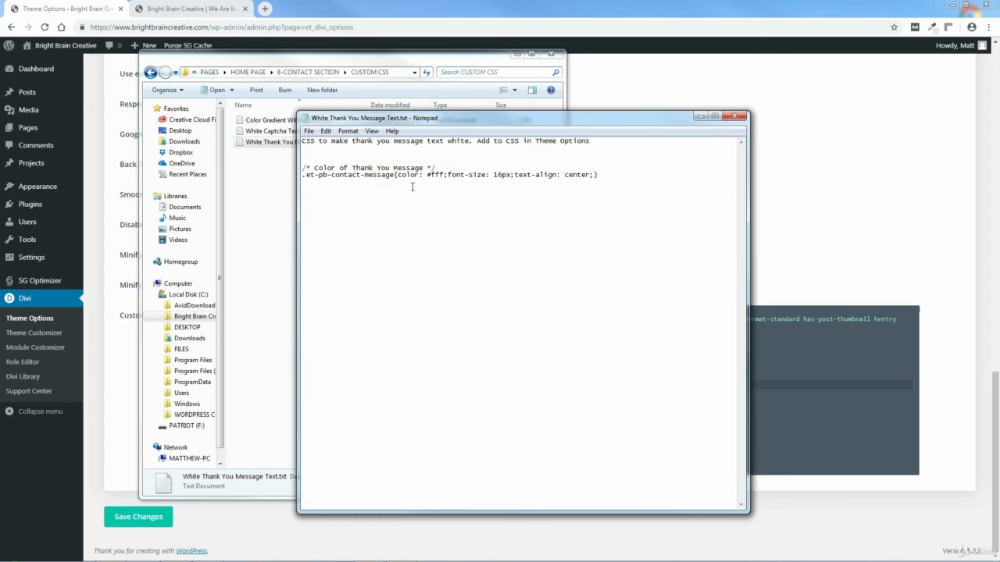
# Step: Copy the thank-you message CSS and its comment, then close Notepad and Explorer
pyautogui.moveTo(607, 174); pyautogui.dragTo(310, 168)
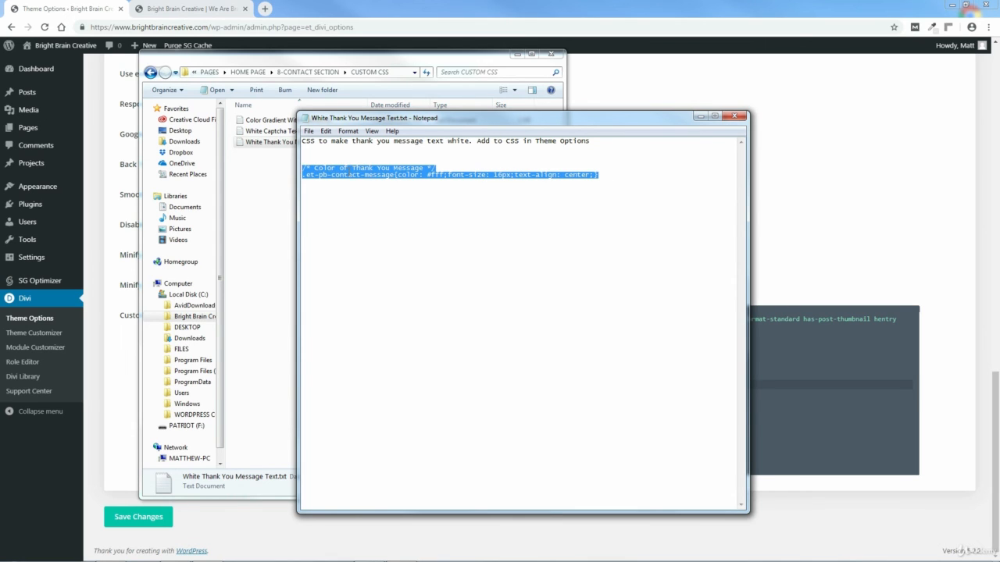
pyautogui.rightClick(348, 172)
pyautogui.click(376, 204)
pyautogui.click(734, 116)
pyautogui.click(550, 54)
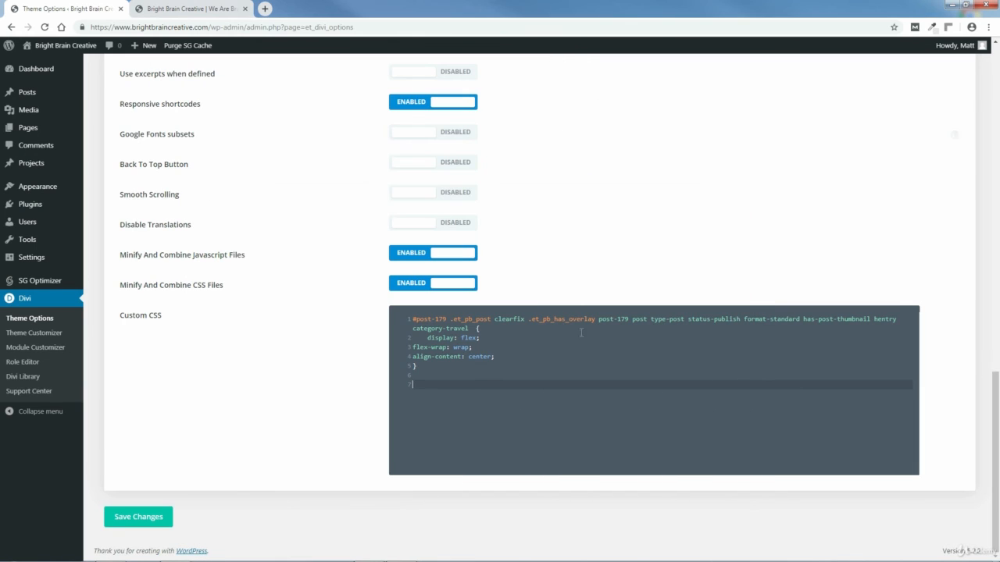
# Step: Paste the .et-pb-contact-message rule into Custom CSS, save the theme options, and return to the Dashboard
pyautogui.rightClick(431, 385)
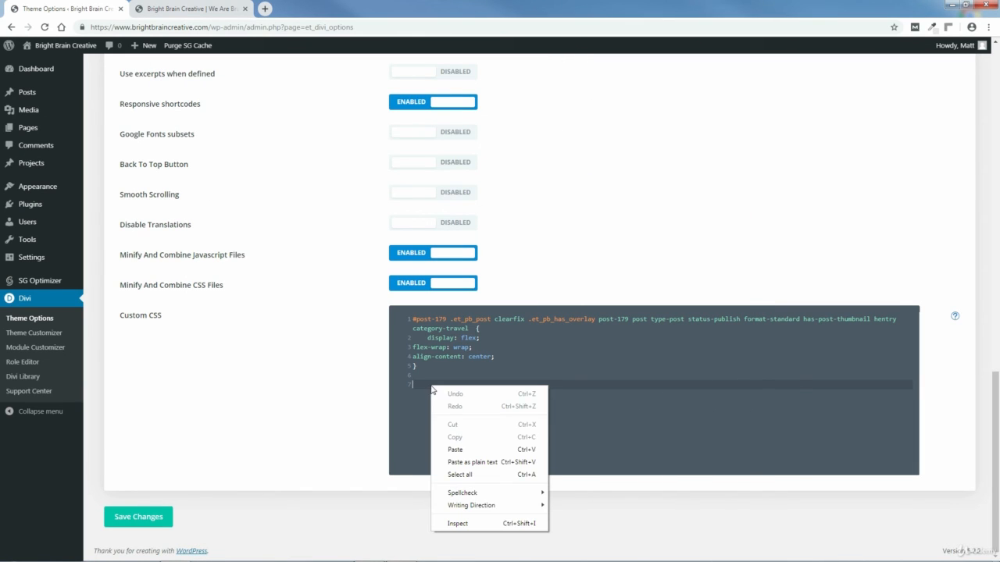
pyautogui.click(461, 447)
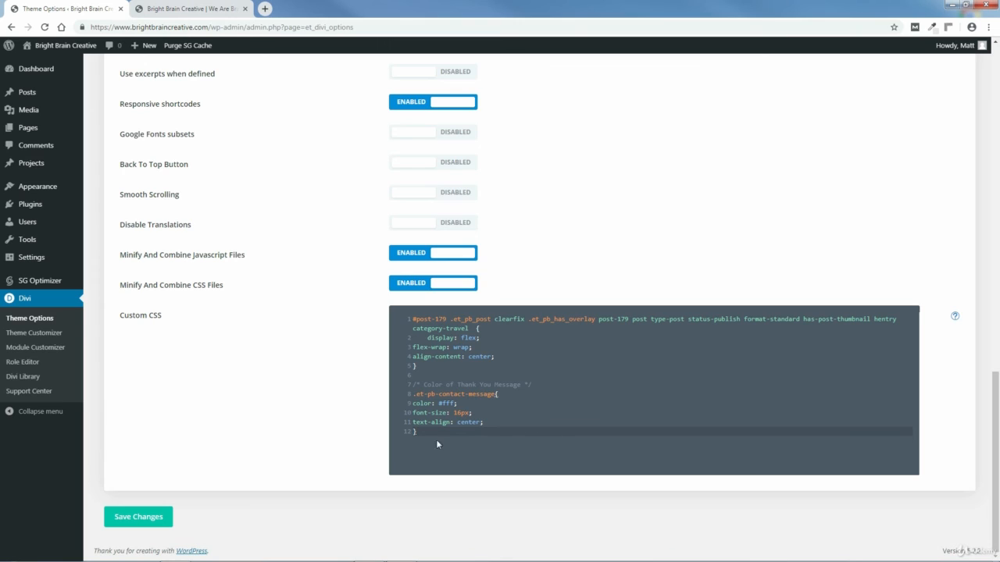
pyautogui.click(144, 519)
pyautogui.click(34, 70)
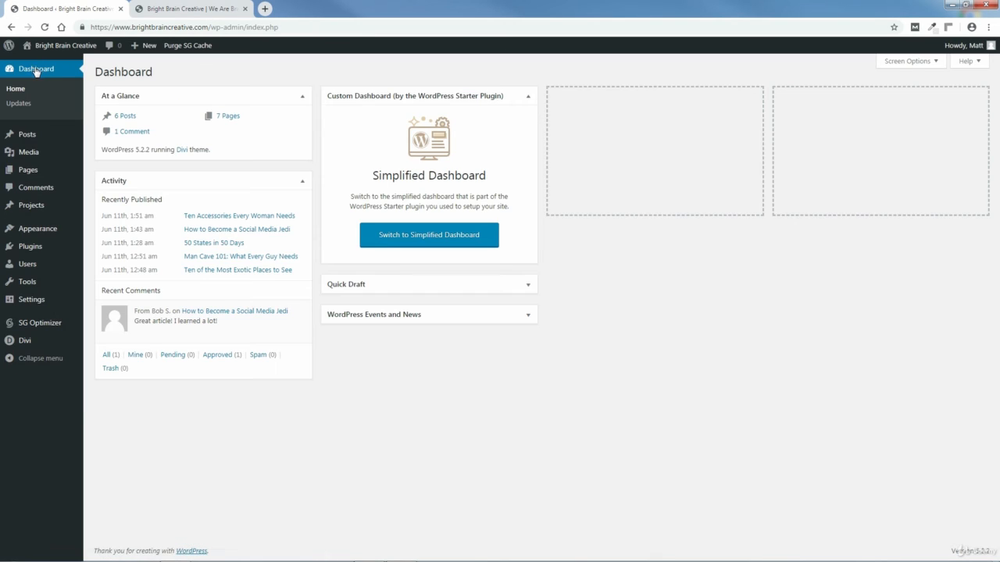
# Step: Reload the site homepage and scroll down to the contact form
pyautogui.click(186, 9)
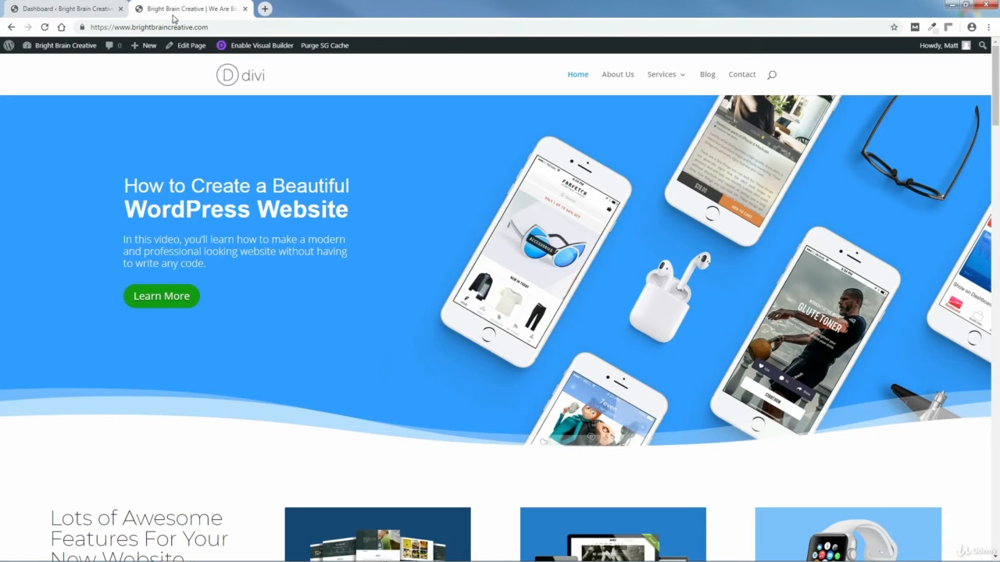
pyautogui.click(44, 27)
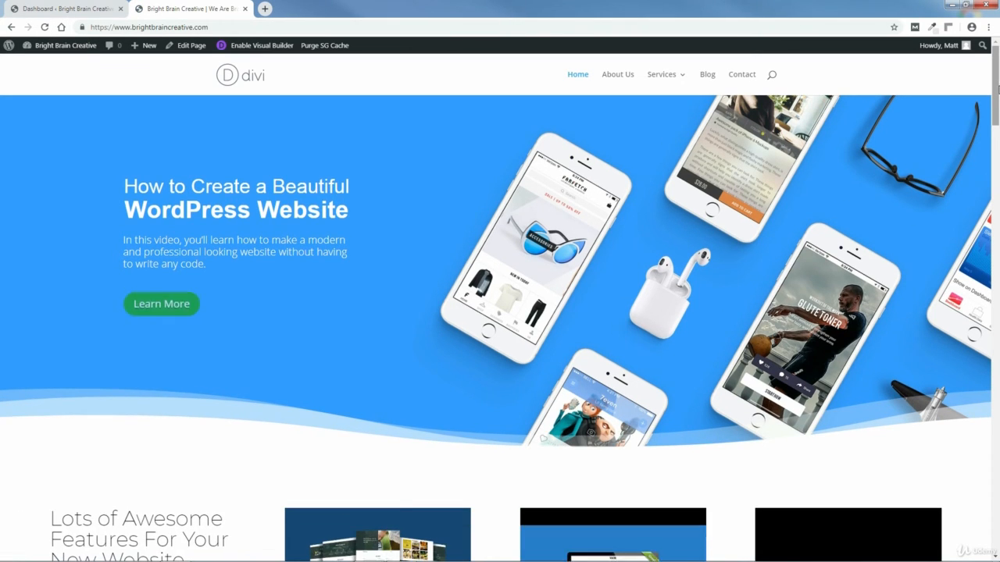
pyautogui.moveTo(998, 90); pyautogui.dragTo(997, 519)
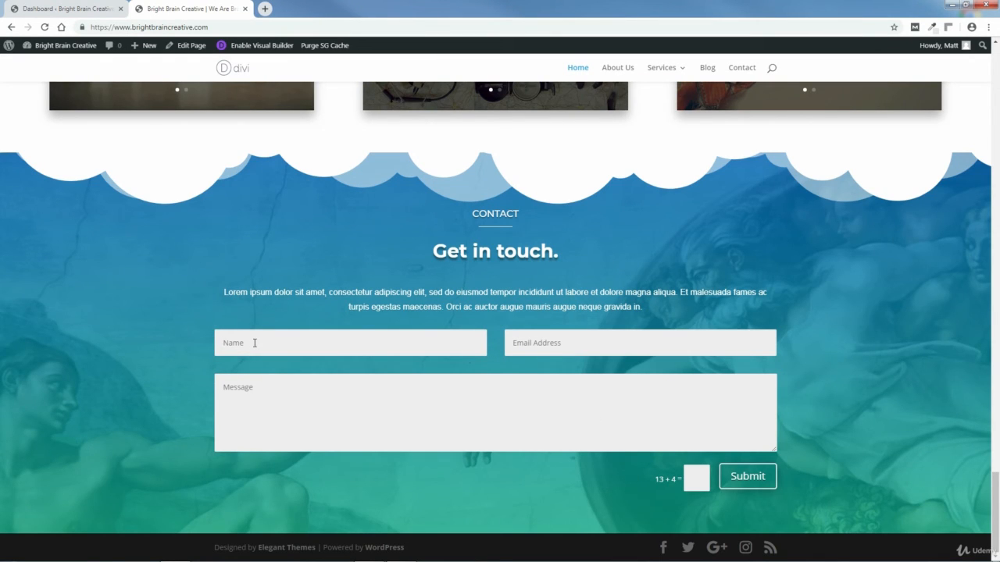
# Step: Fill in a test name, email address, message and captcha, and submit the form
pyautogui.write('matt')
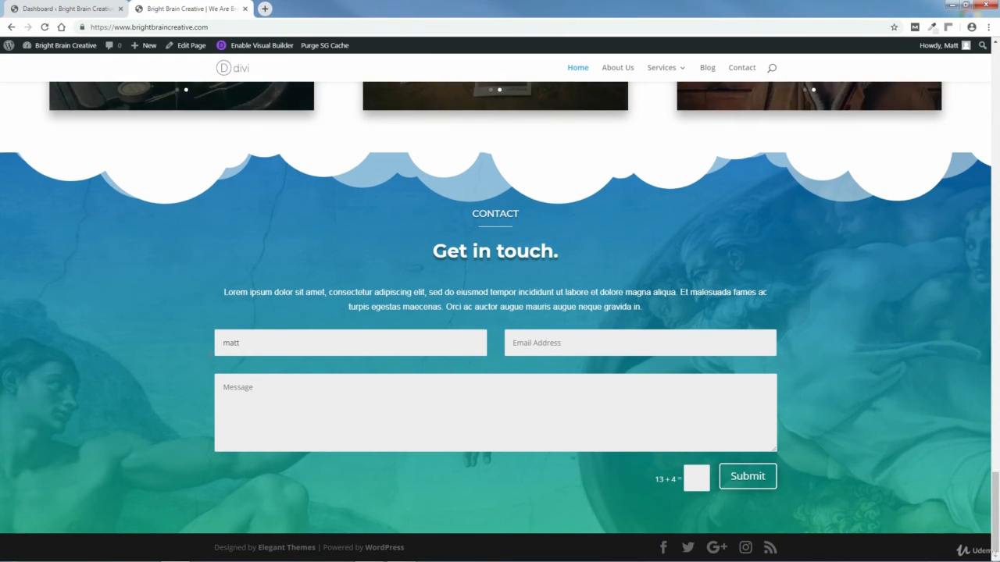
pyautogui.click(540, 342)
pyautogui.click(280, 394)
pyautogui.write('T')
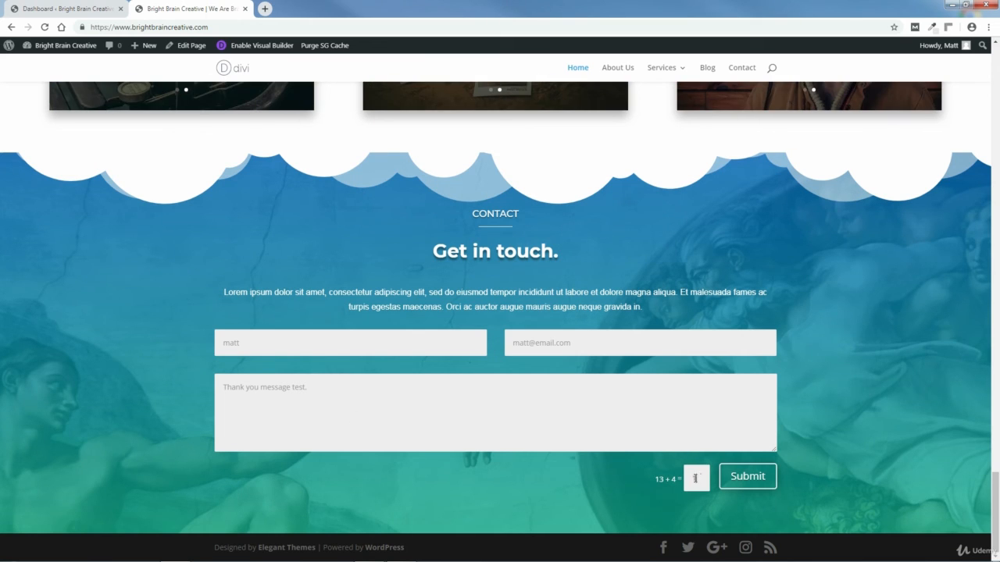
pyautogui.click(748, 478)
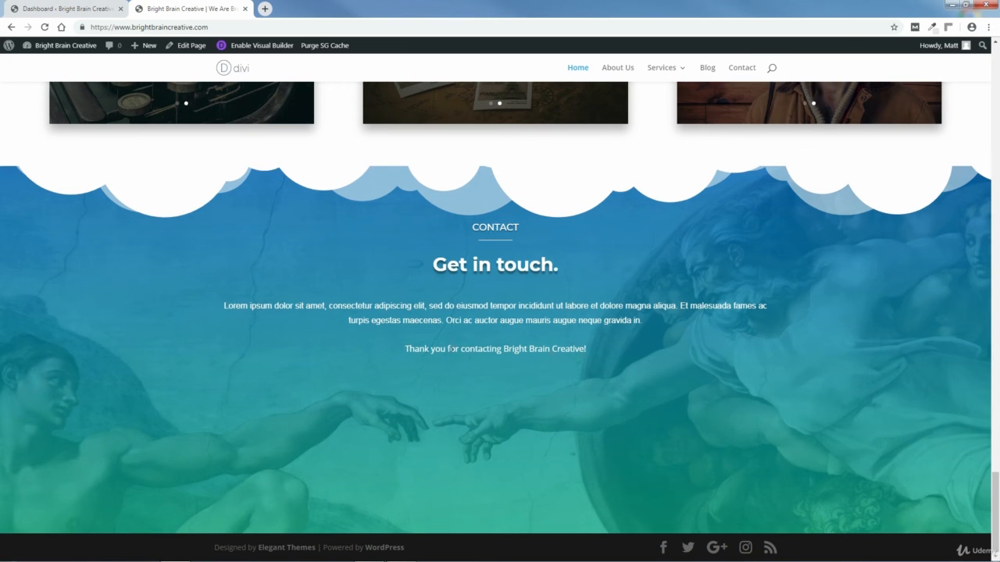
# Step: Check the .et-pb-contact-message rule in Divi Theme Options Custom CSS, then return to the Dashboard
pyautogui.click(39, 9)
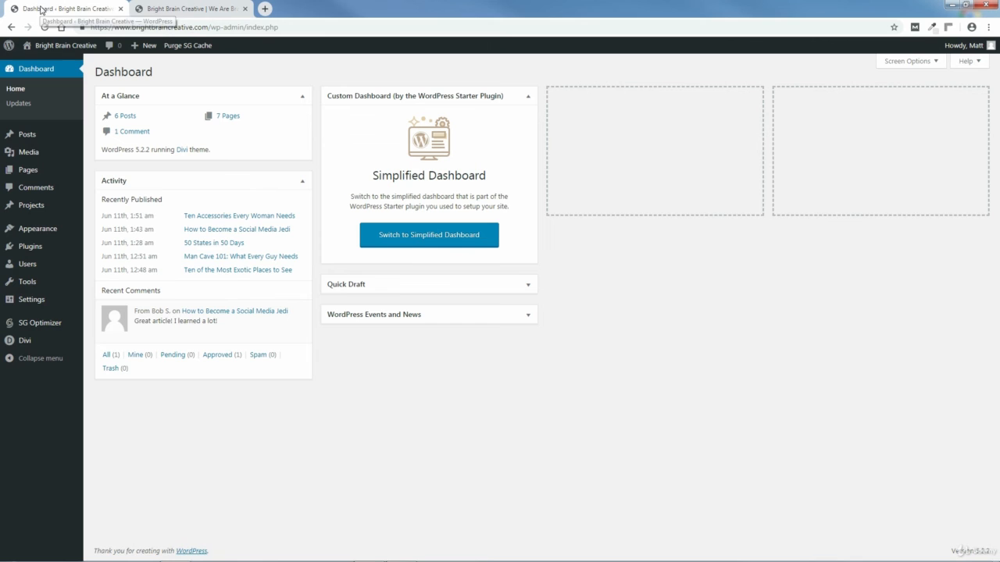
pyautogui.moveTo(28, 340)
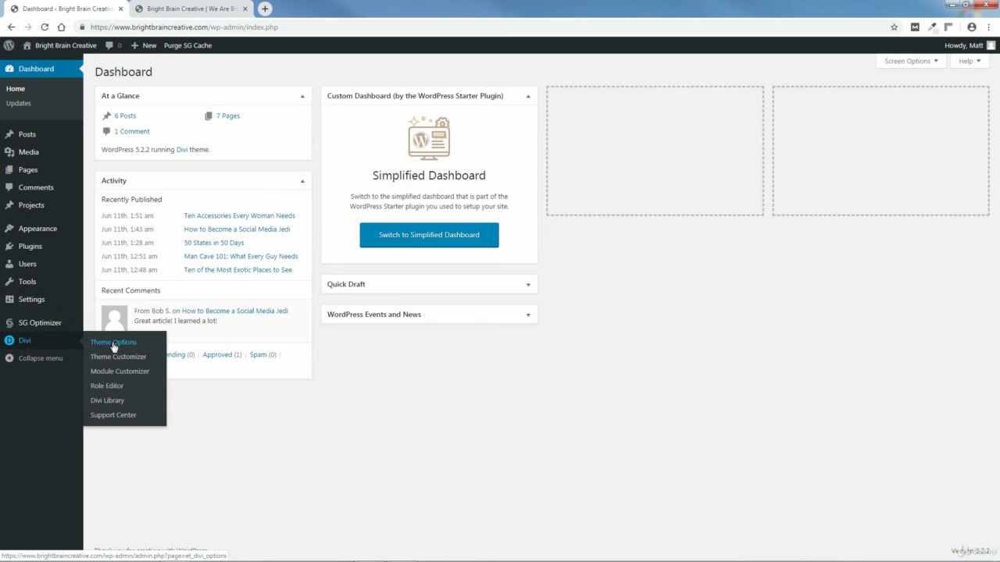
pyautogui.click(114, 346)
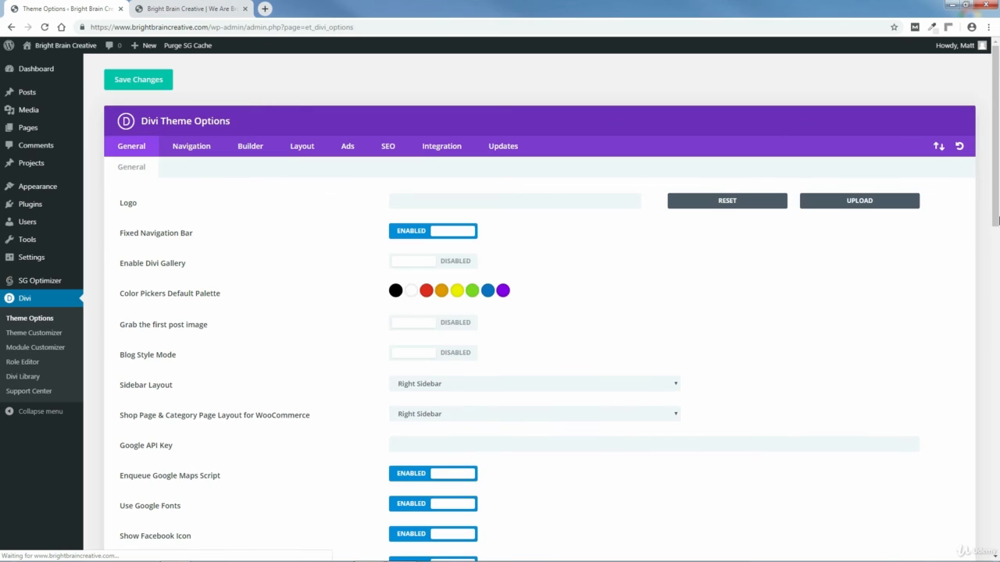
pyautogui.moveTo(997, 196); pyautogui.dragTo(997, 402)
pyautogui.scroll(-4, 600, 469)
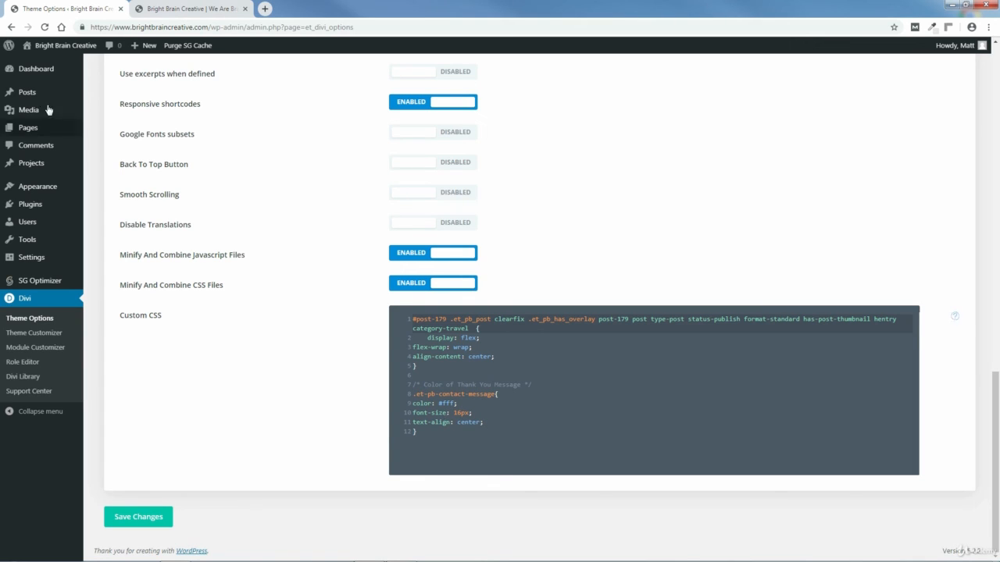
pyautogui.click(36, 69)
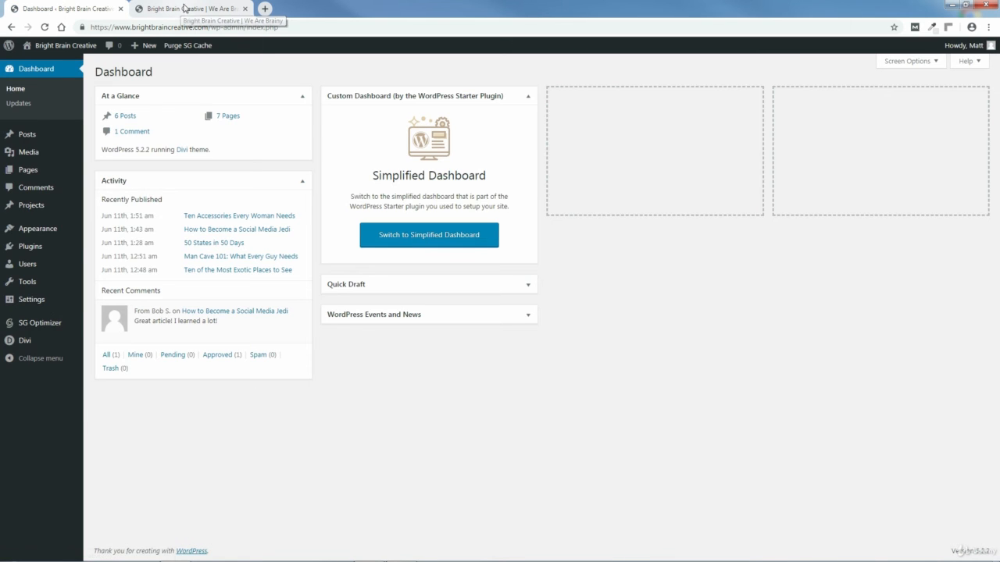
# Step: Enable the Visual Builder on the homepage, reload, scroll to the Contact section, and save the page
pyautogui.click(178, 11)
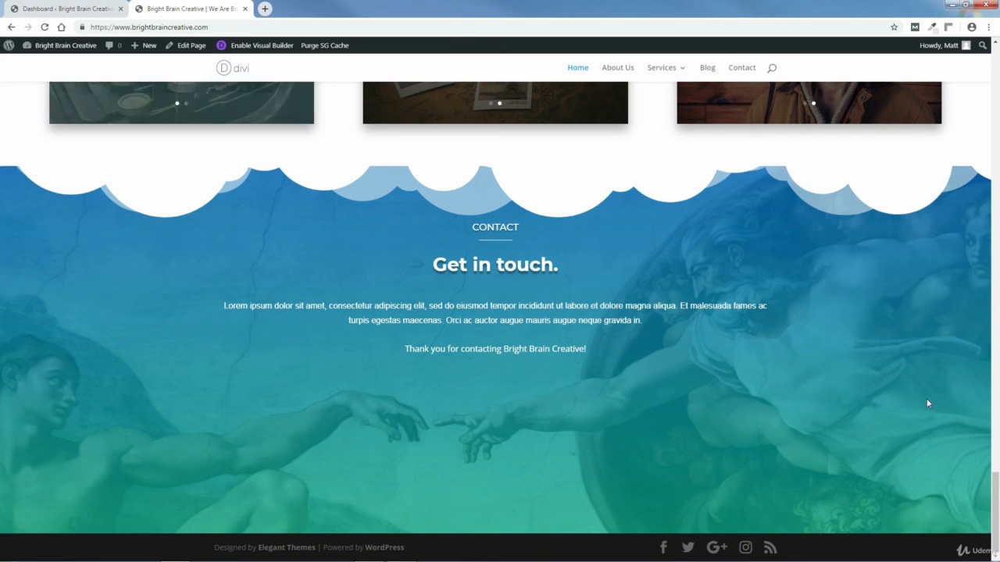
pyautogui.click(262, 49)
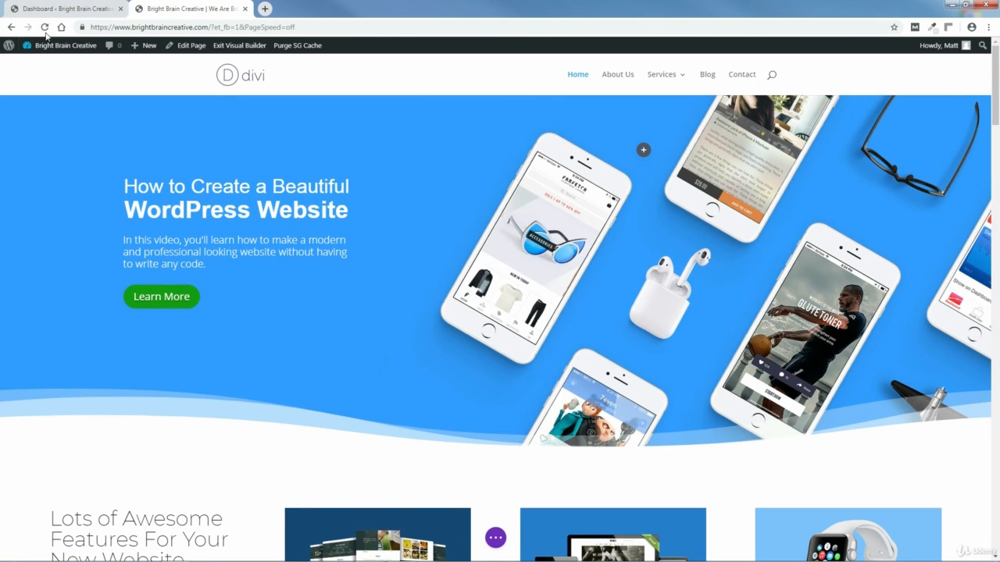
pyautogui.click(45, 27)
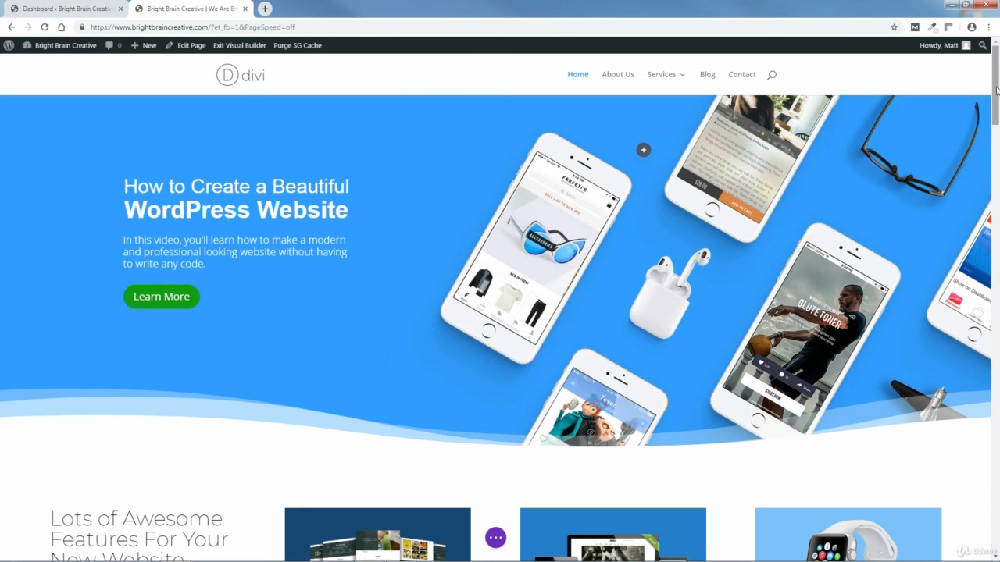
pyautogui.moveTo(996, 90); pyautogui.dragTo(996, 543)
pyautogui.click(494, 539)
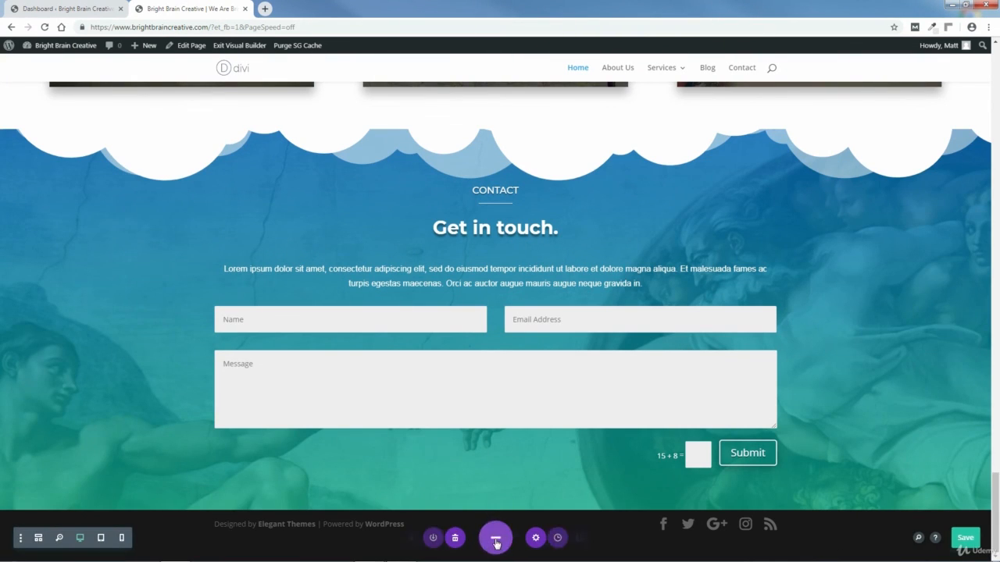
pyautogui.click(961, 539)
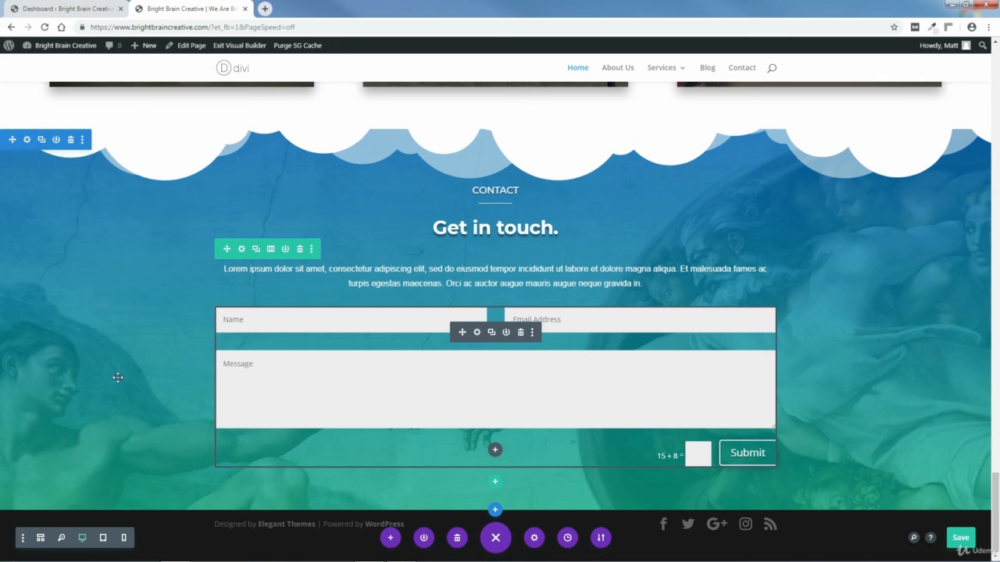
pyautogui.moveTo(226, 249)
pyautogui.mouseDown()
pyautogui.moveTo(227, 168)
pyautogui.moveTo(227, 249)
pyautogui.mouseUp()
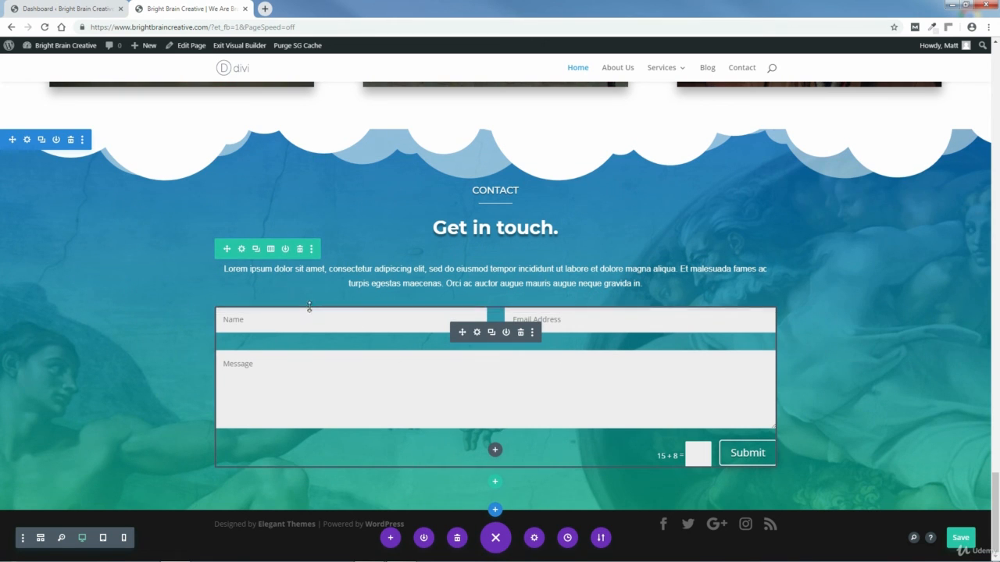
# Step: Remove the current Creation of Adam image from the Contact section's background settings
pyautogui.click(28, 141)
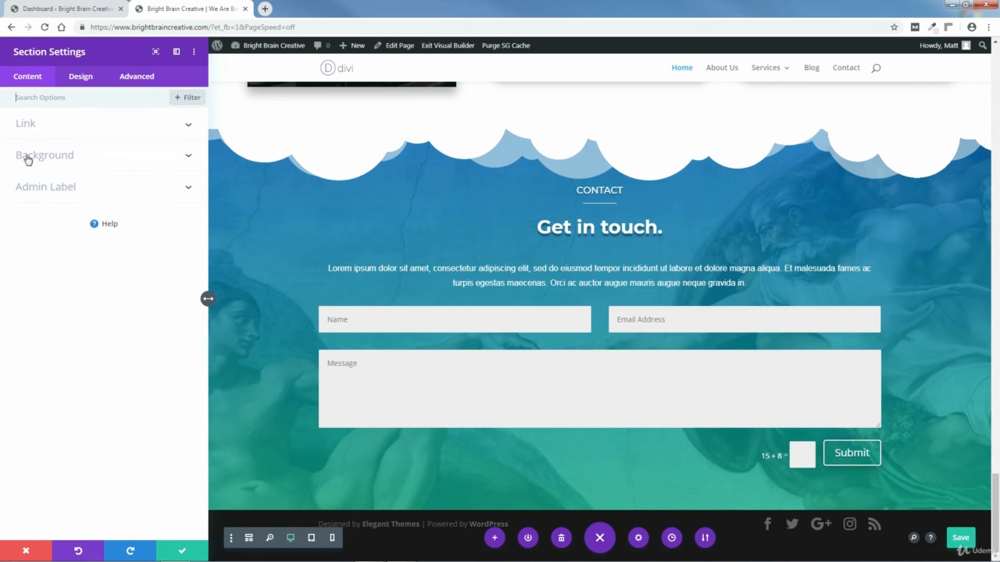
pyautogui.click(28, 159)
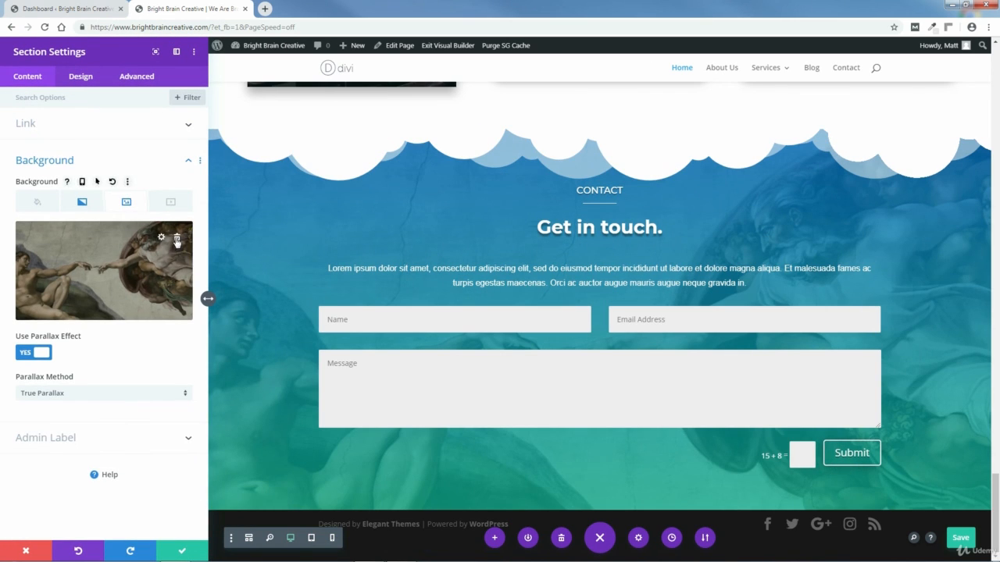
pyautogui.click(177, 242)
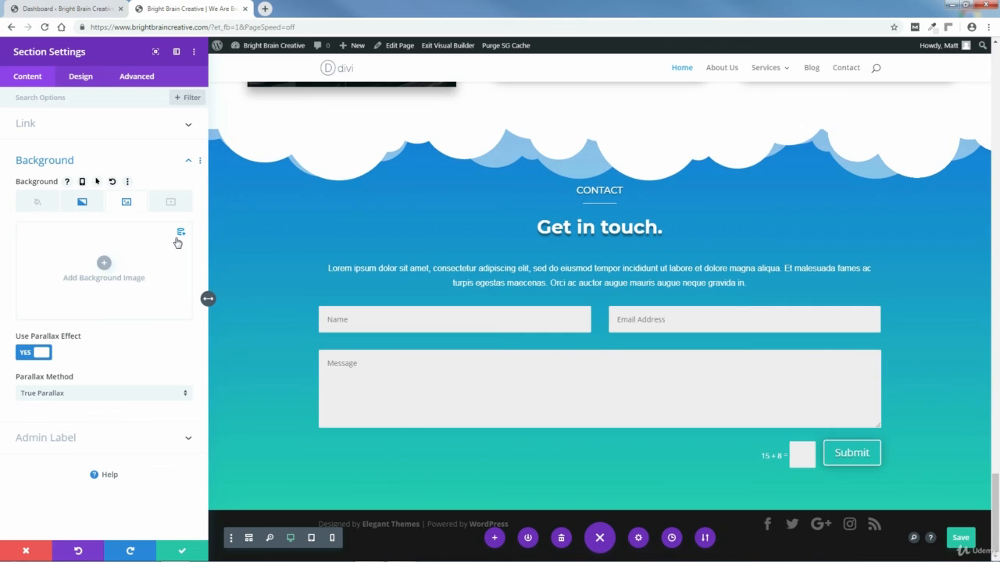
# Step: Upload CREATION-OF-ADAM-2.jpg from CONTACT PAGE > IMAGES and keep it as the section background
pyautogui.click(104, 264)
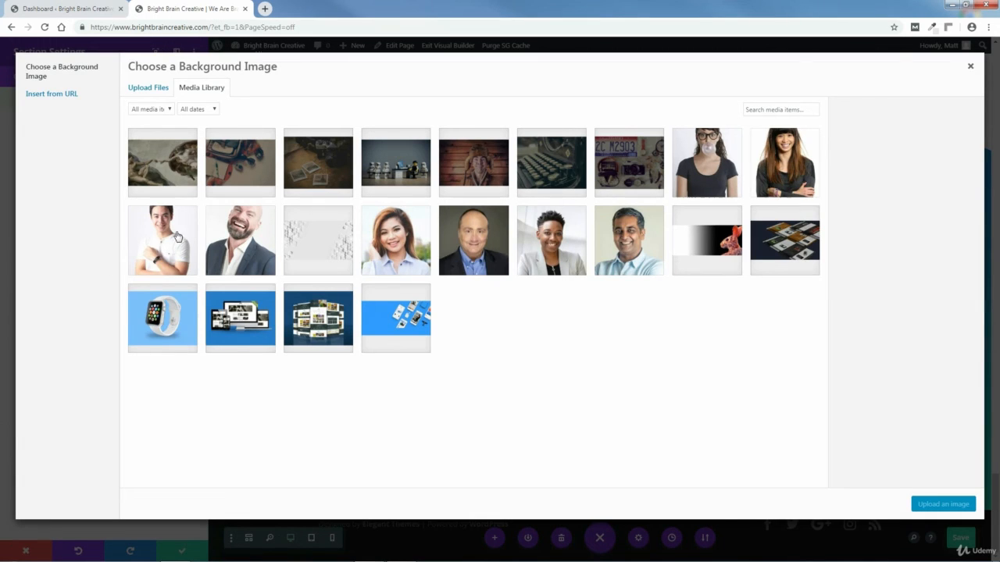
pyautogui.click(148, 87)
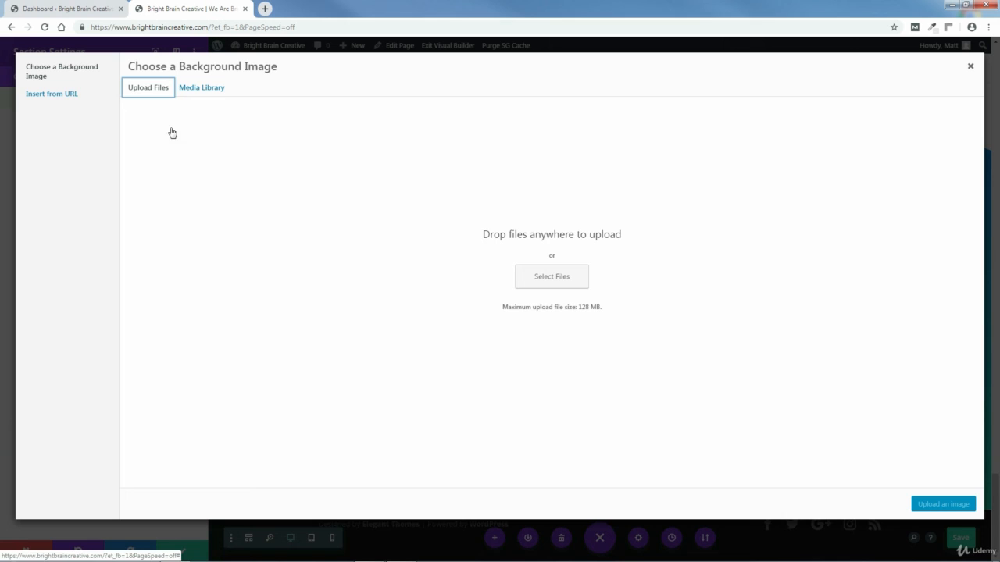
pyautogui.click(552, 279)
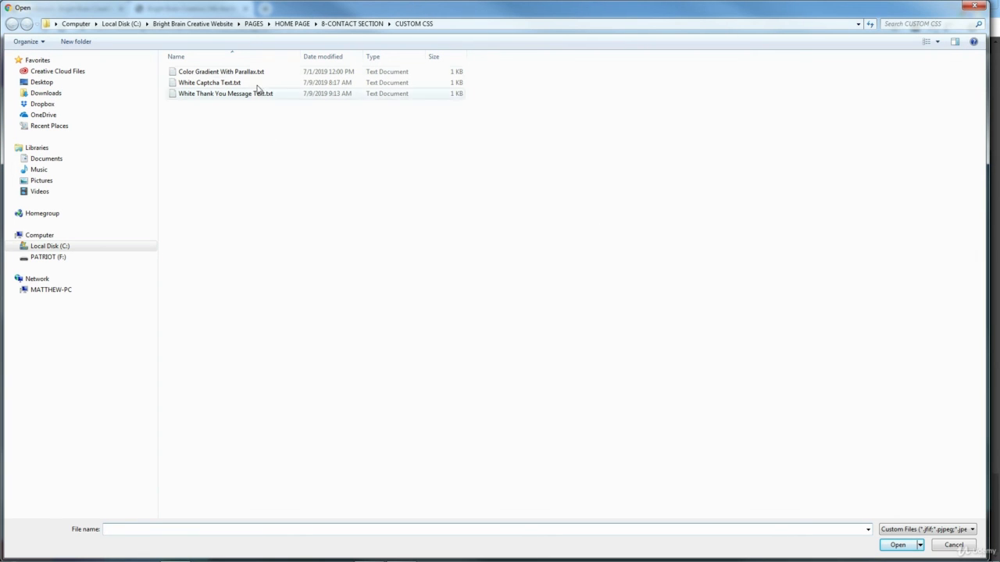
pyautogui.click(254, 24)
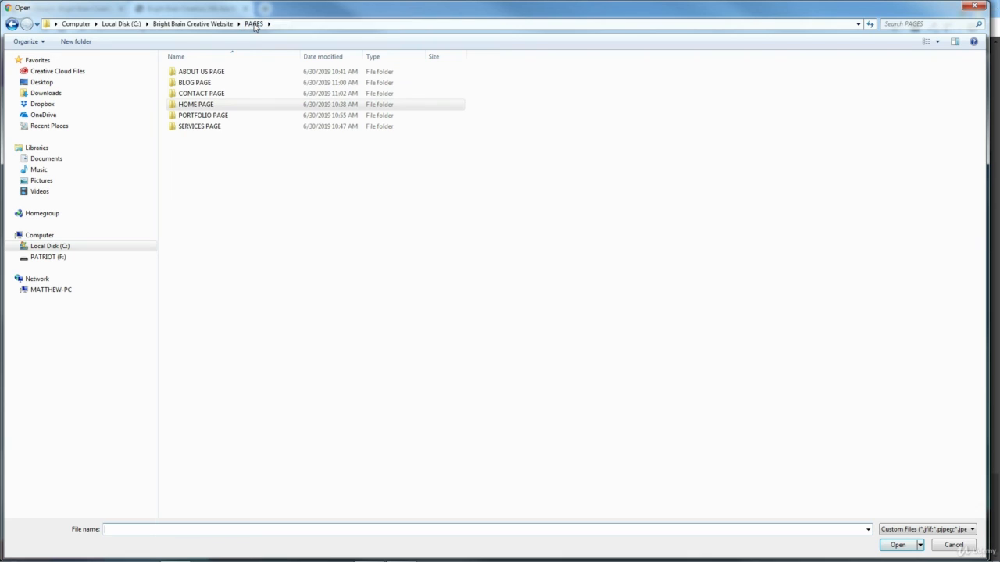
pyautogui.doubleClick(199, 94)
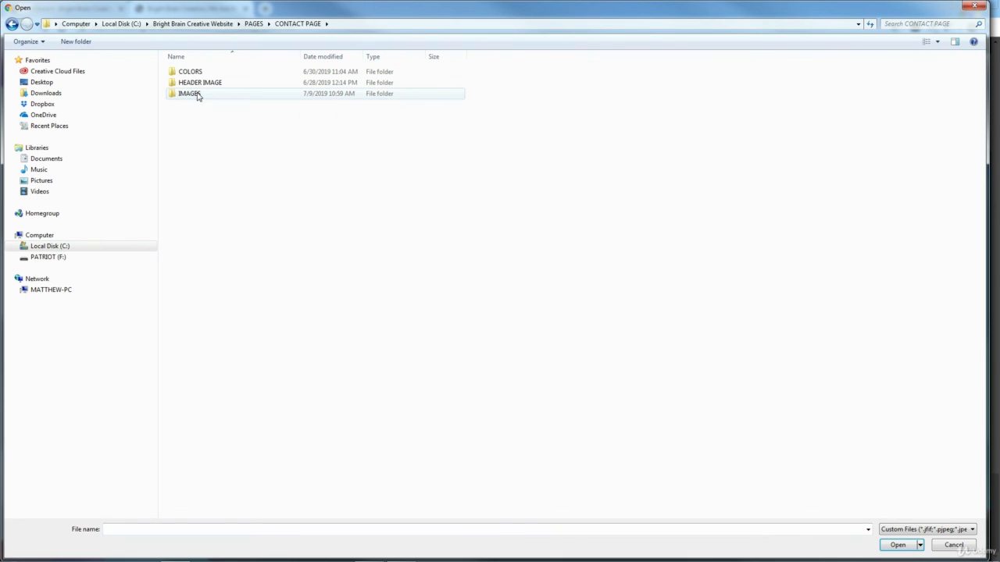
pyautogui.doubleClick(192, 94)
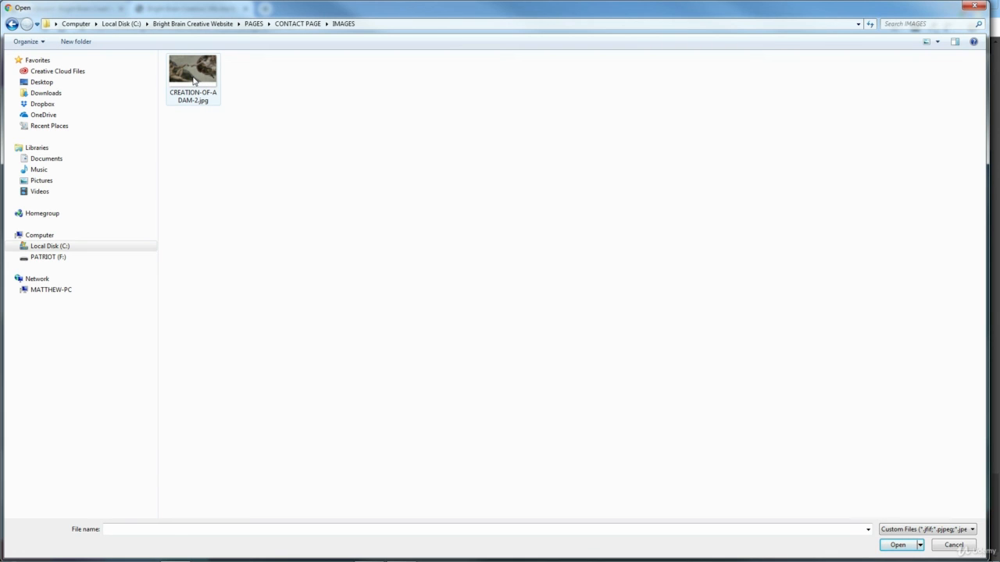
pyautogui.click(194, 81)
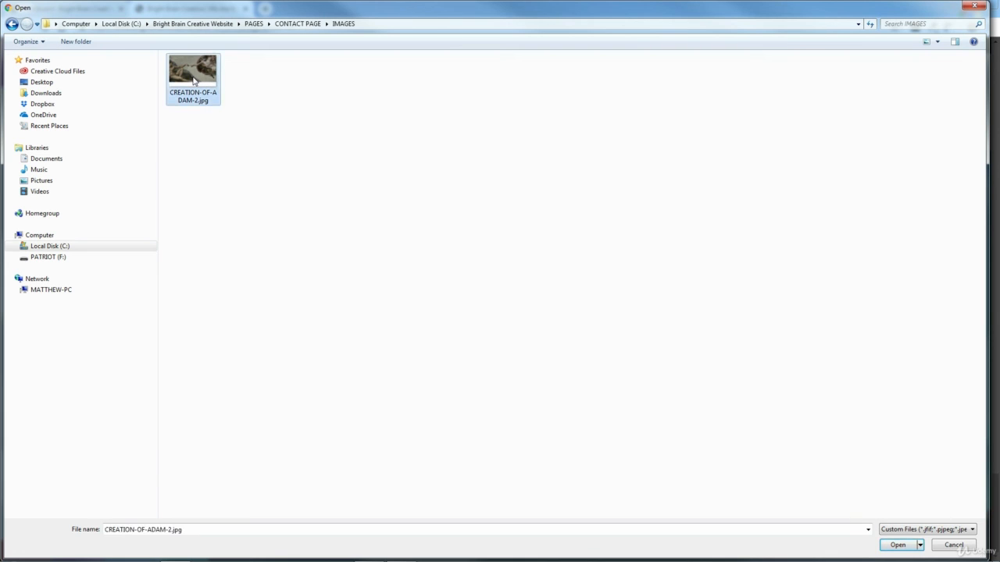
pyautogui.click(897, 545)
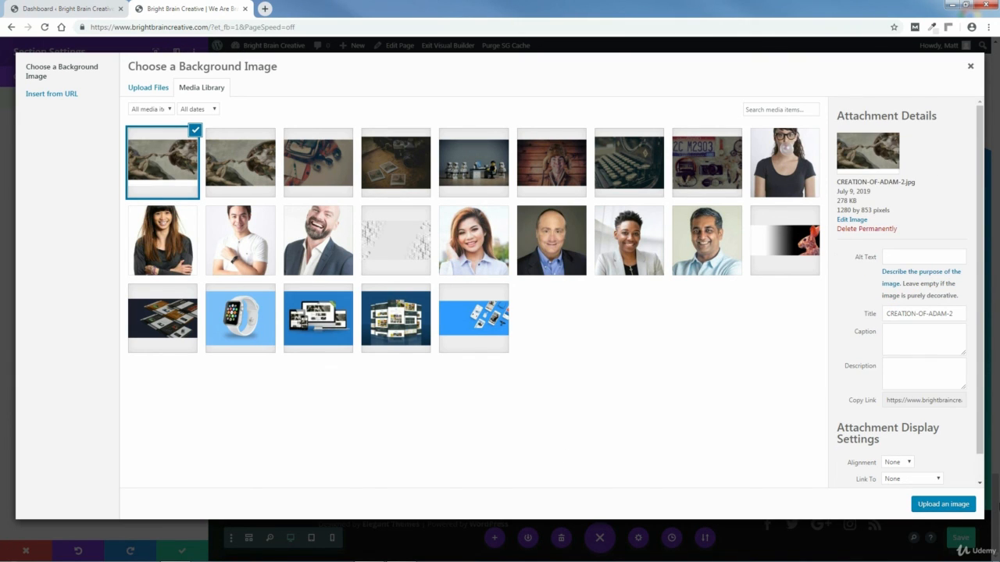
pyautogui.click(945, 504)
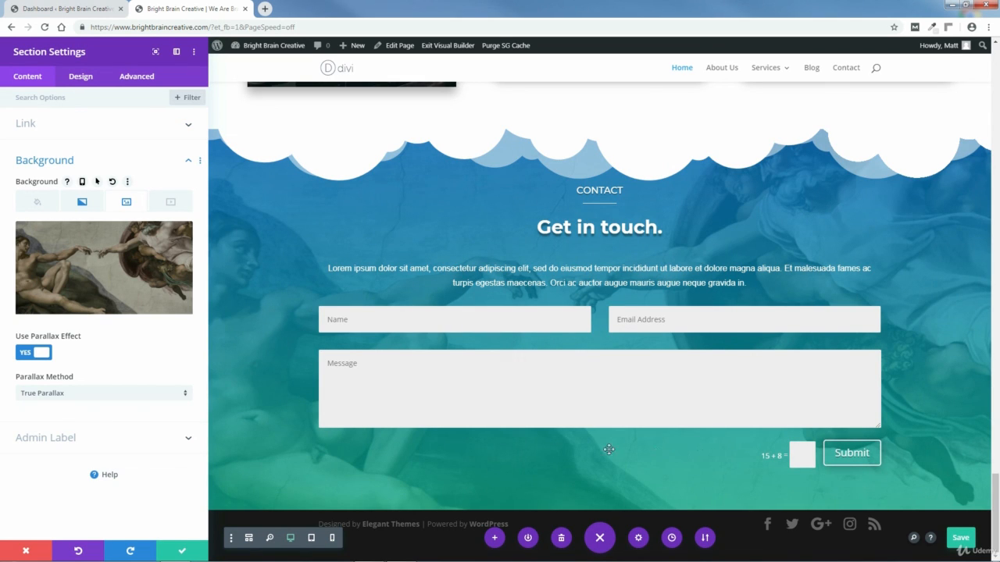
pyautogui.click(181, 553)
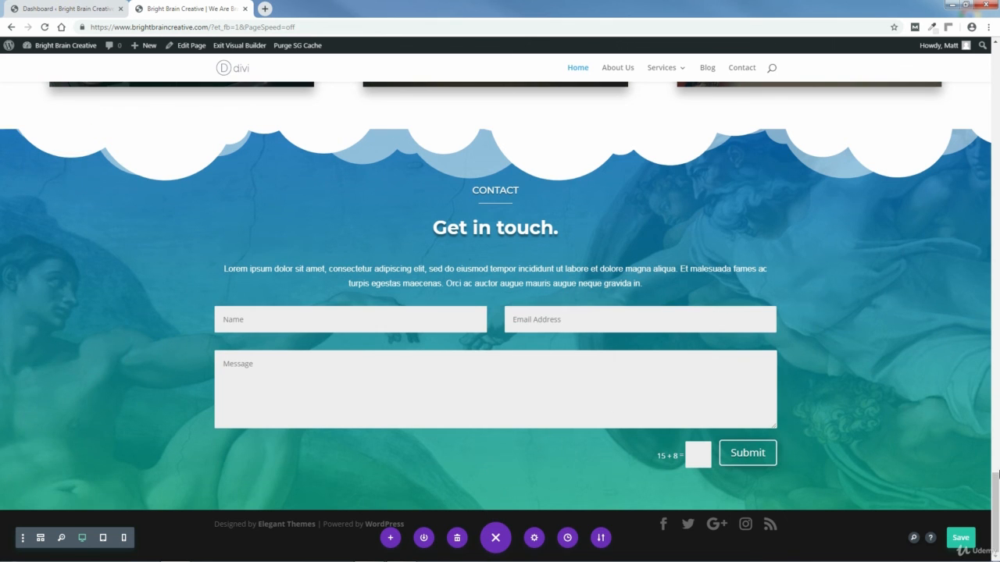
# Step: Save the homepage with the Contact section's new CREATION-OF-ADAM-2.jpg parallax background
pyautogui.moveTo(997, 480)
pyautogui.mouseDown()
pyautogui.moveTo(996, 395)
pyautogui.moveTo(996, 492)
pyautogui.mouseUp()
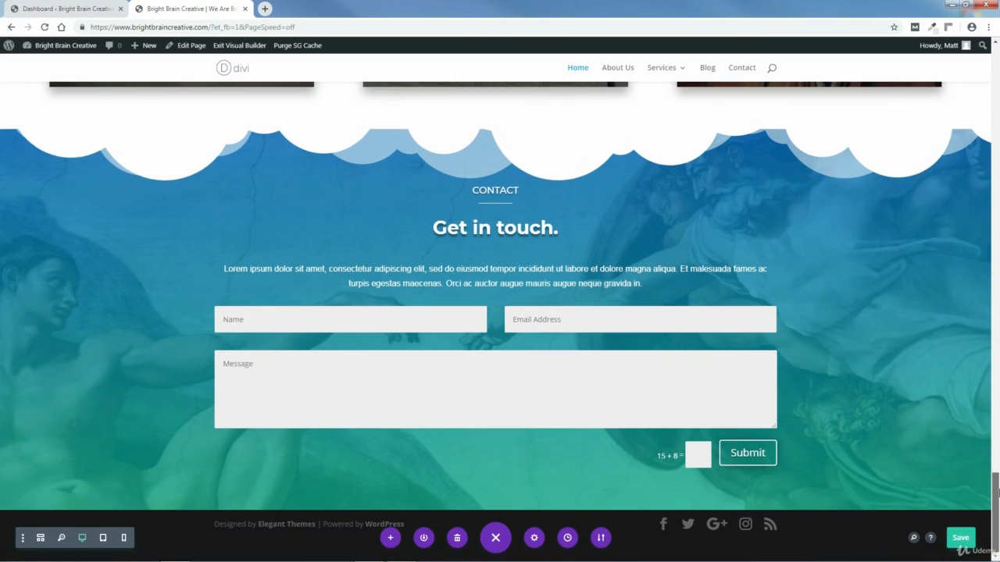
pyautogui.click(961, 539)
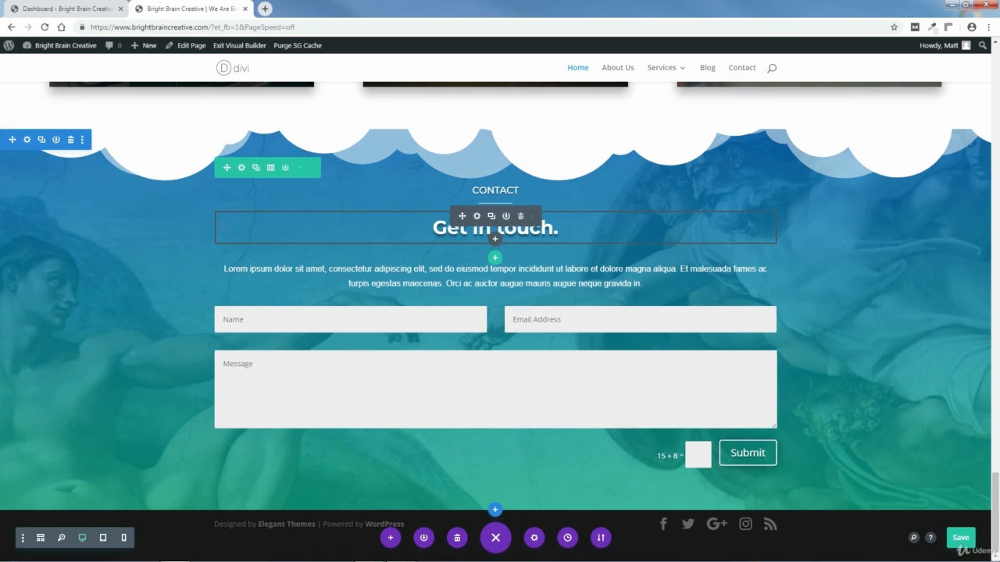
# Step: From the section background's media library, permanently delete the older Creation of Adam image
pyautogui.click(26, 140)
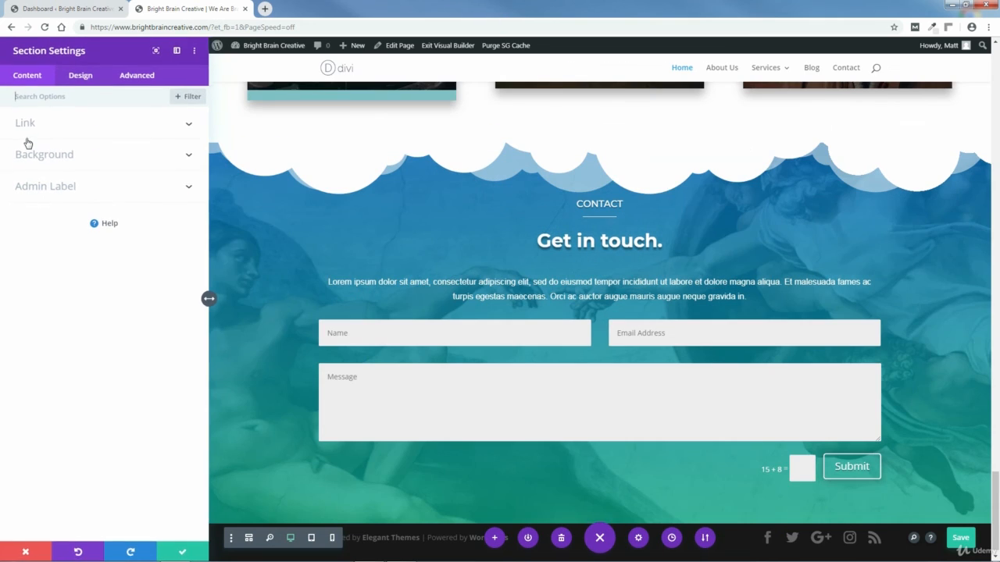
pyautogui.click(28, 156)
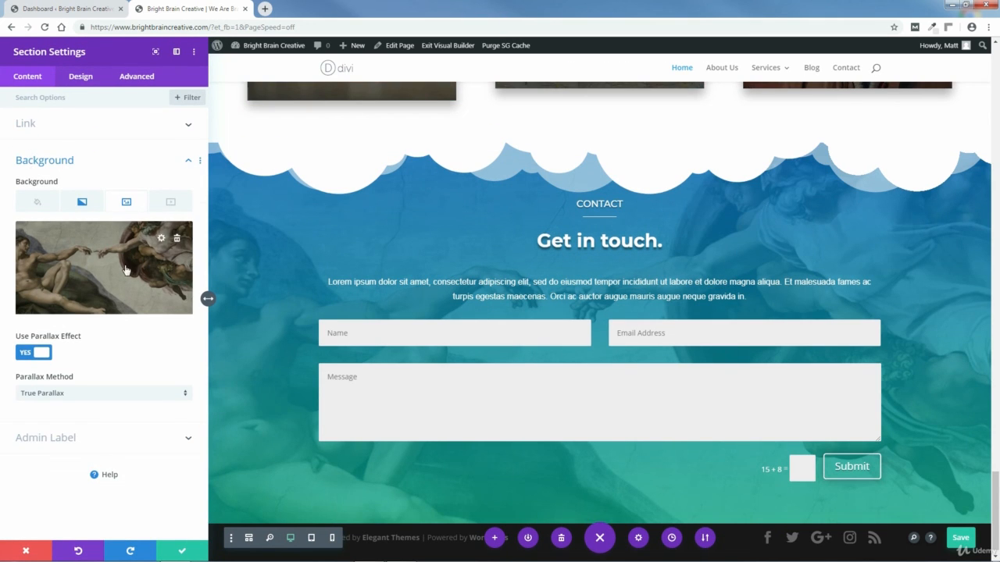
pyautogui.click(162, 239)
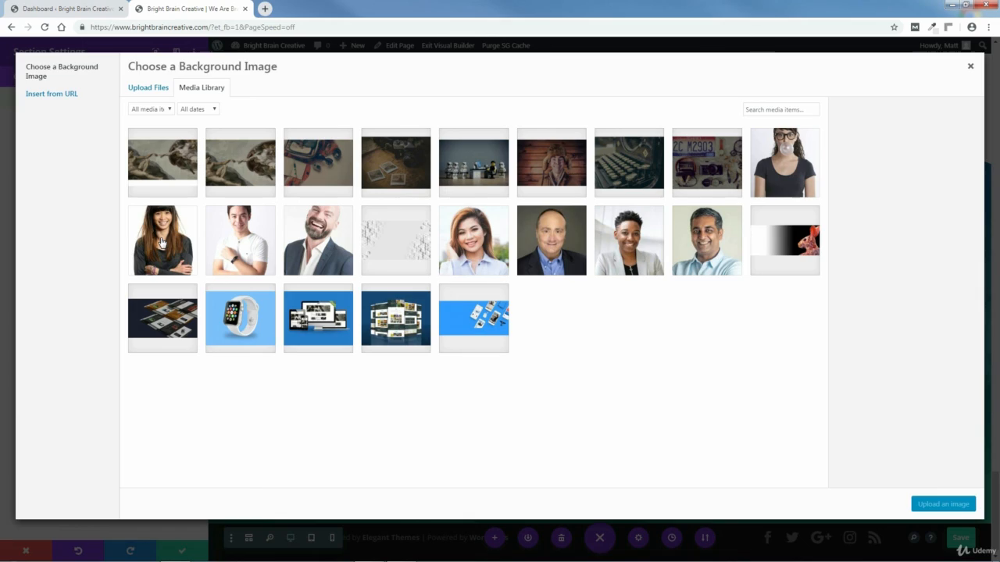
pyautogui.click(250, 163)
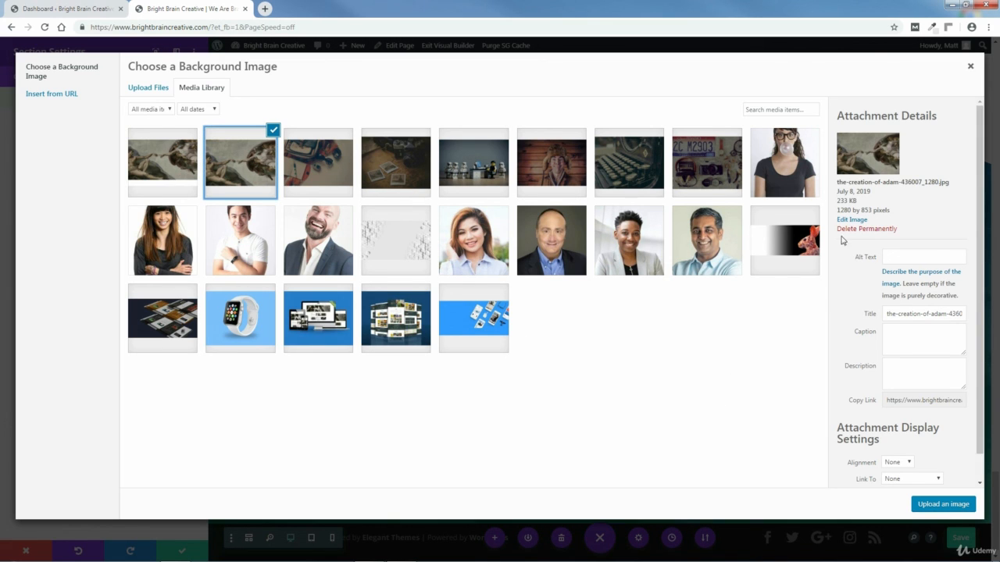
pyautogui.click(866, 231)
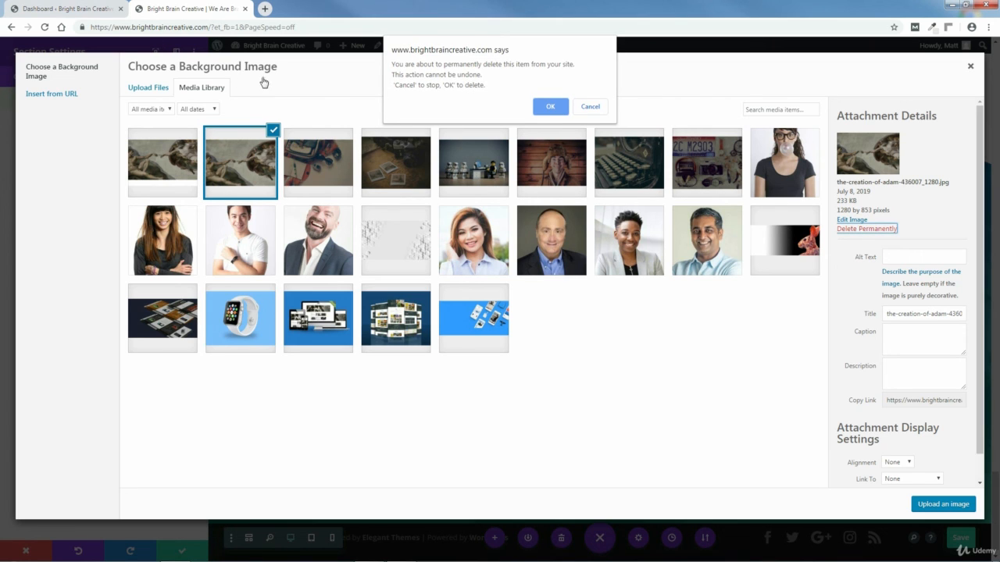
pyautogui.click(552, 107)
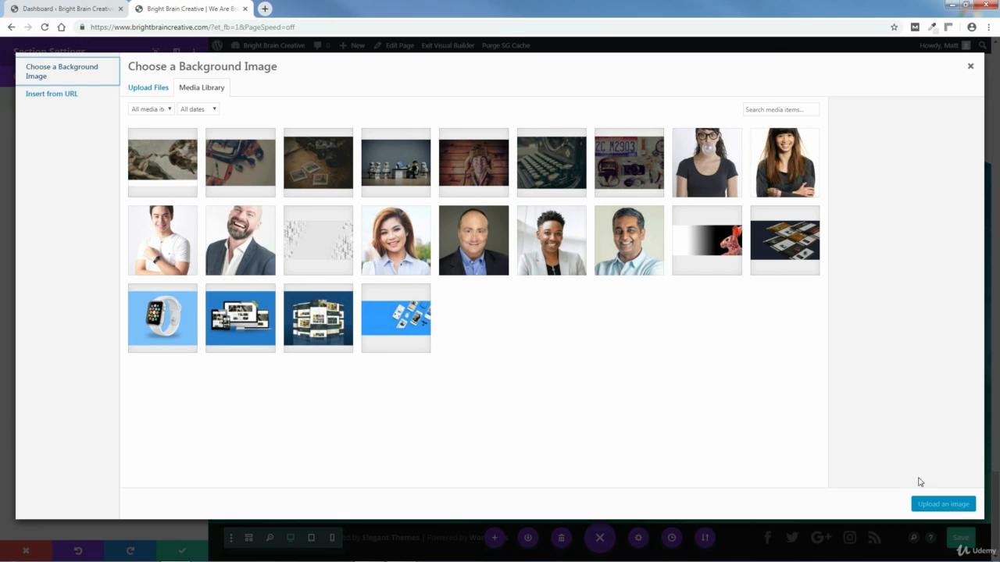
pyautogui.click(970, 67)
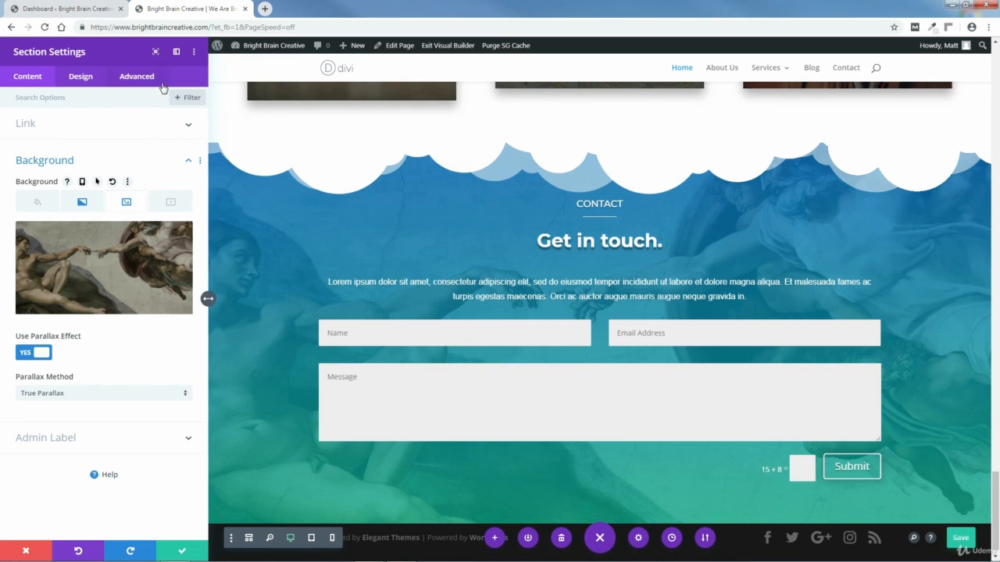
# Step: Float and move the section settings panel, close it keeping changes, and save the page
pyautogui.click(176, 55)
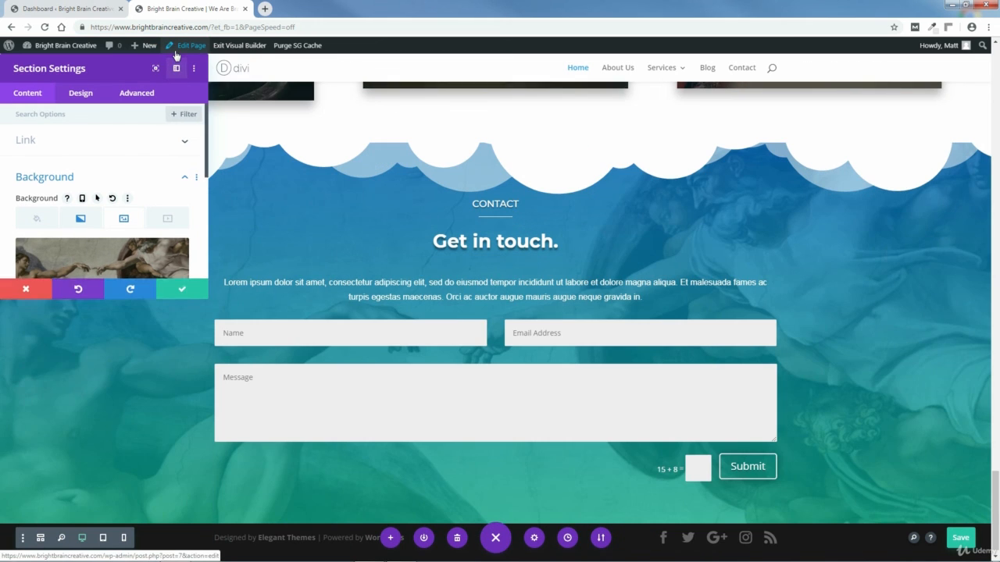
pyautogui.moveTo(120, 85); pyautogui.dragTo(354, 228)
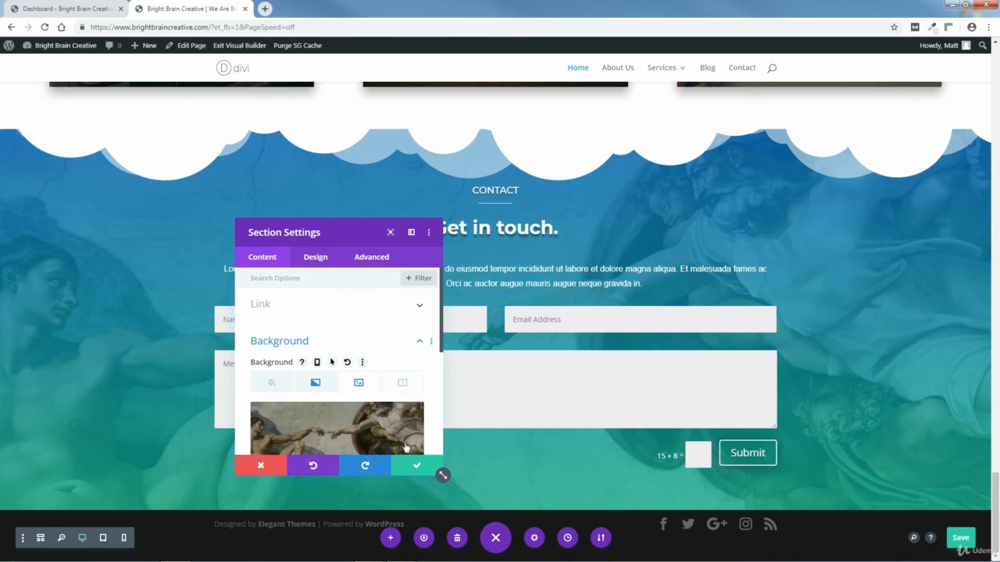
pyautogui.click(418, 466)
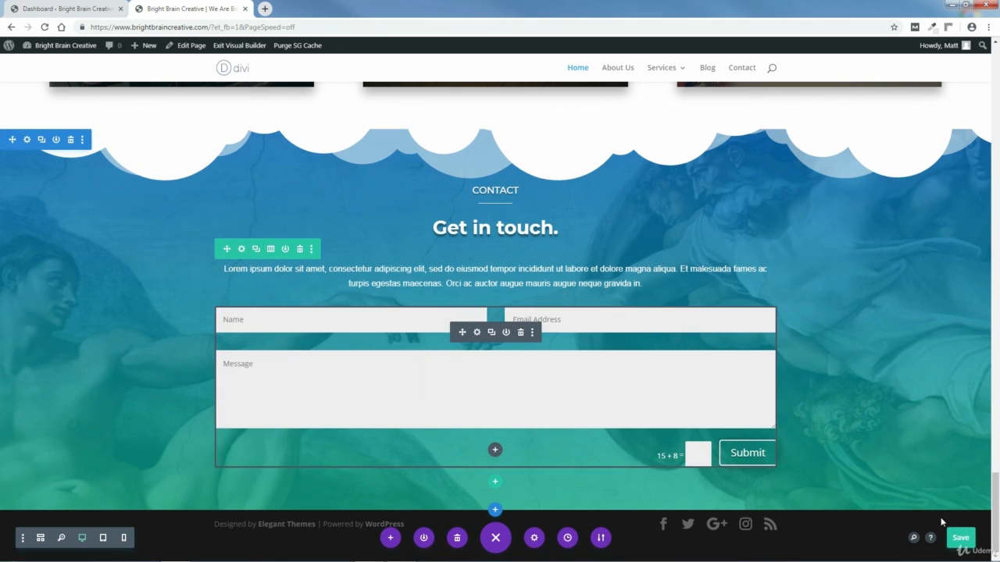
pyautogui.click(961, 539)
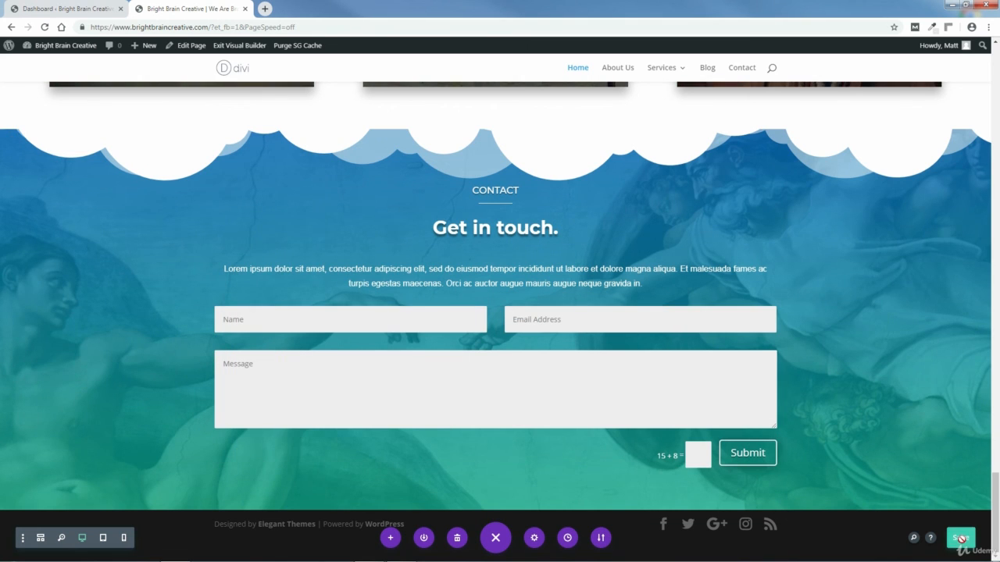